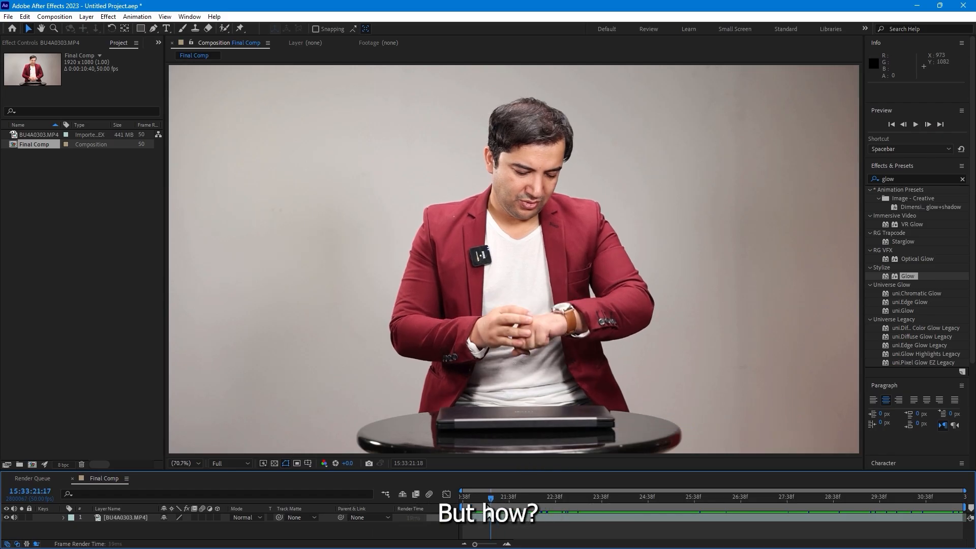
Step: Apply Track in Boris FX Mocha to the BU4A0303.MP4 layer and launch Mocha AE from the effect
{"action": "left_click", "coordinate": [137, 17]}
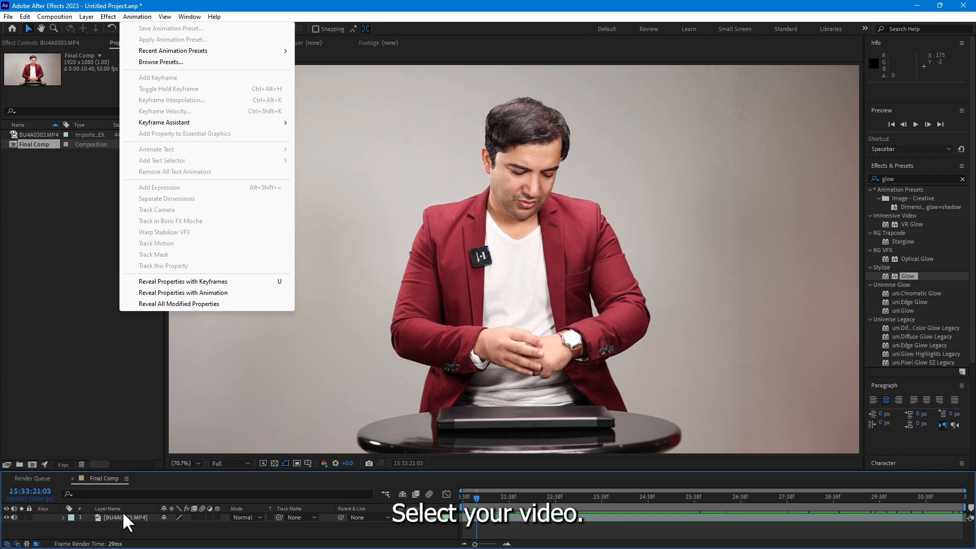
{"action": "left_click", "coordinate": [126, 516]}
{"action": "left_click", "coordinate": [128, 16]}
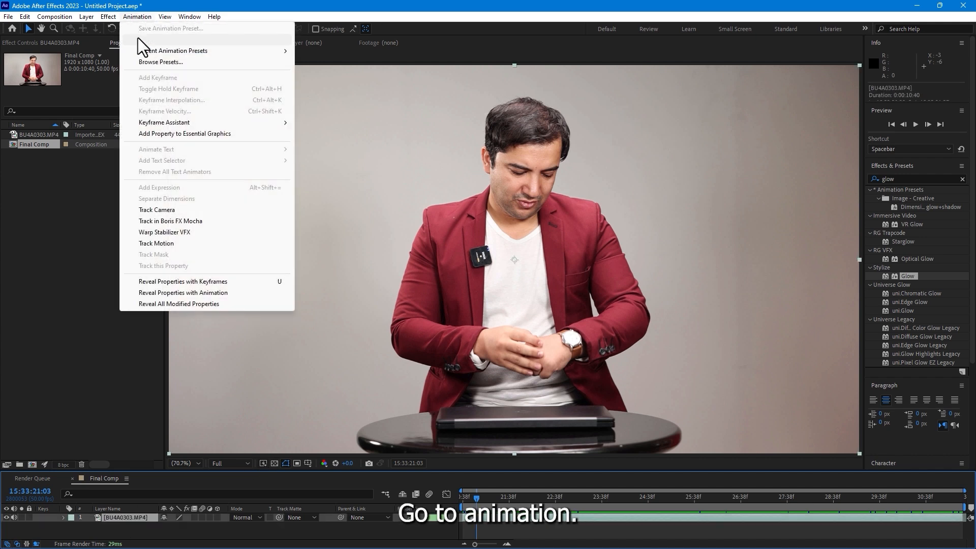
{"action": "left_click", "coordinate": [201, 222]}
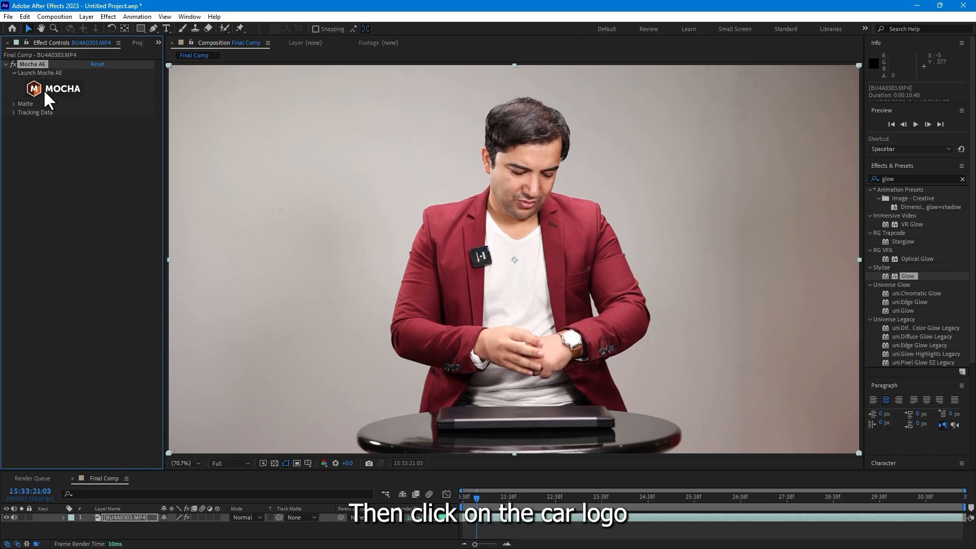
{"action": "left_click", "coordinate": [44, 91]}
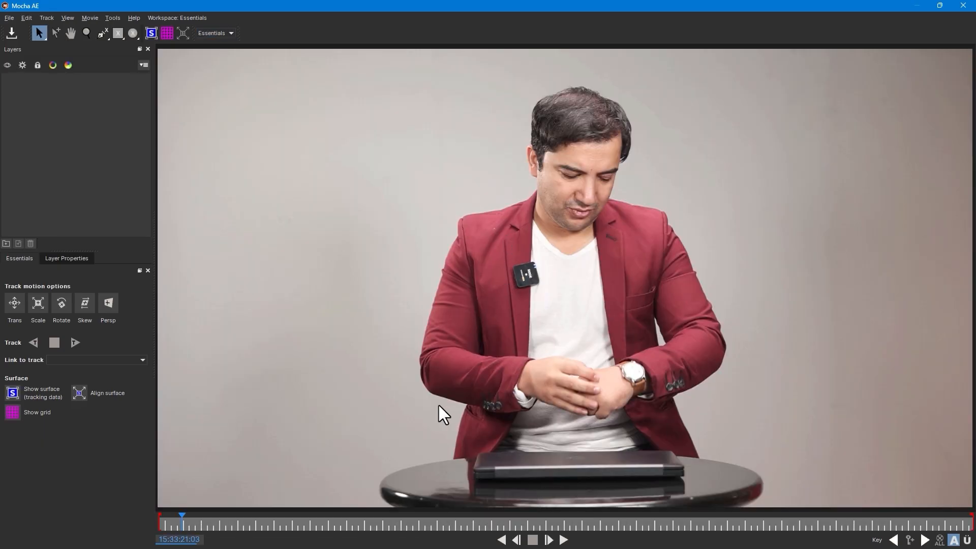
Step: Draw a closed X-spline around the wristwatch at frame 15:33:21:05
{"action": "mouse_move", "coordinate": [188, 528]}
{"action": "left_mouse_down"}
{"action": "mouse_move", "coordinate": [273, 524]}
{"action": "mouse_move", "coordinate": [201, 523]}
{"action": "left_mouse_up"}
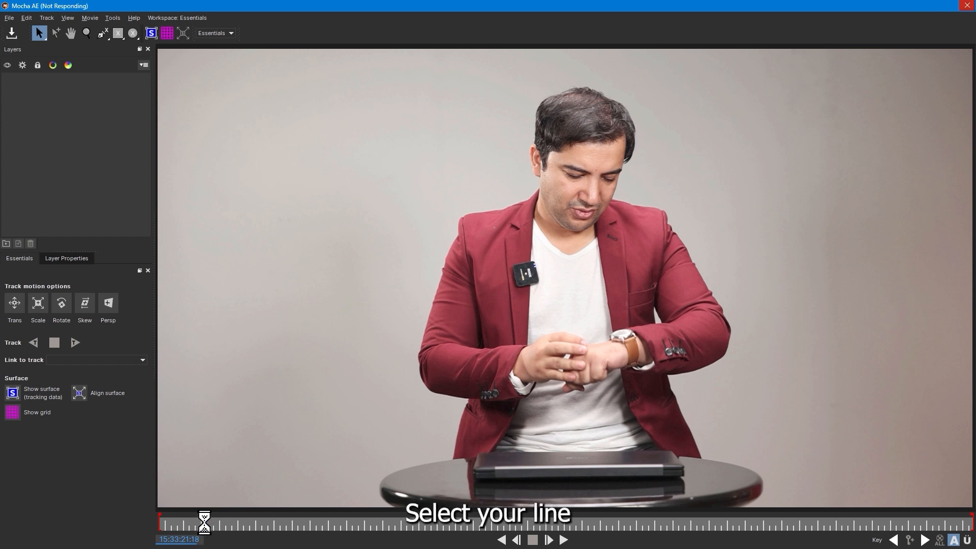
{"action": "mouse_move", "coordinate": [204, 523]}
{"action": "left_mouse_down"}
{"action": "mouse_move", "coordinate": [170, 529]}
{"action": "mouse_move", "coordinate": [184, 522]}
{"action": "left_mouse_up"}
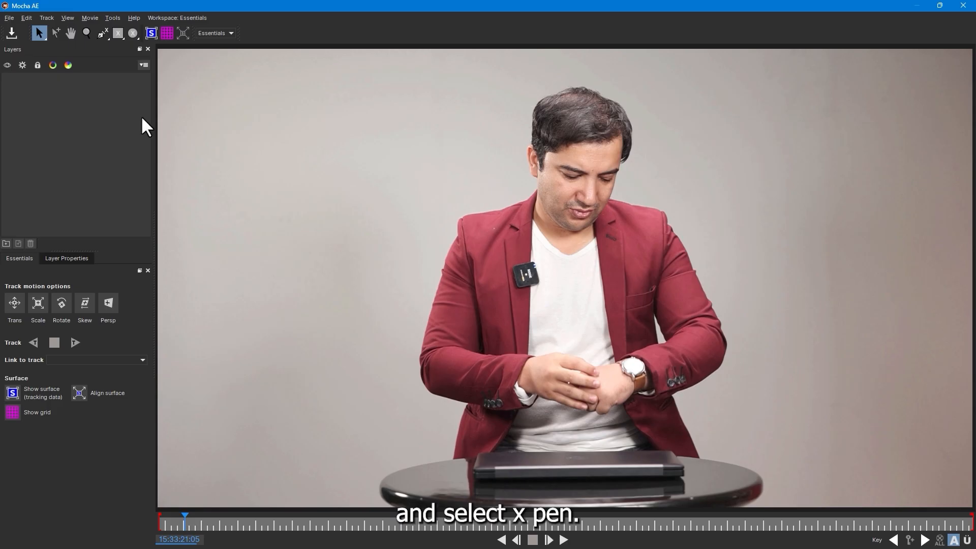
{"action": "left_click", "coordinate": [101, 34]}
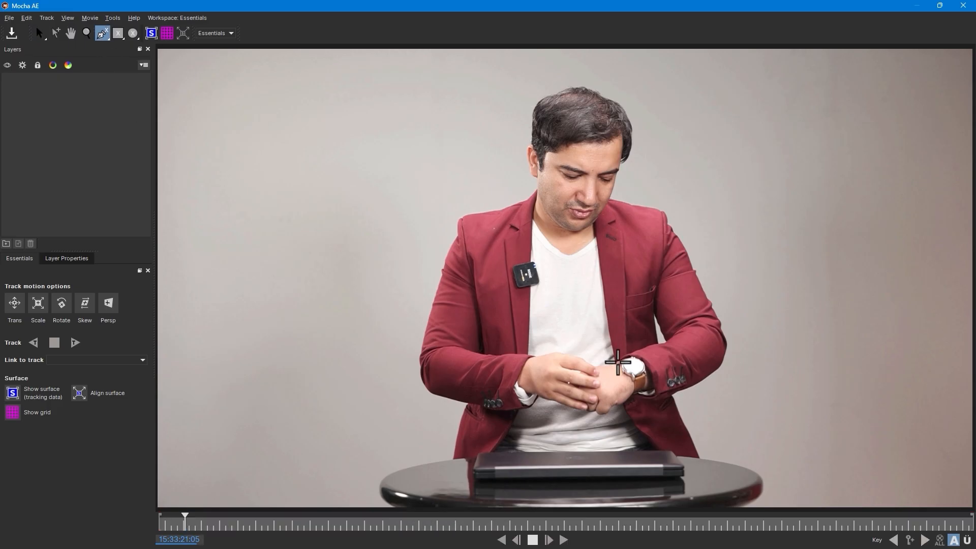
{"action": "left_click", "coordinate": [619, 368]}
{"action": "left_click", "coordinate": [627, 378]}
{"action": "left_click", "coordinate": [631, 382]}
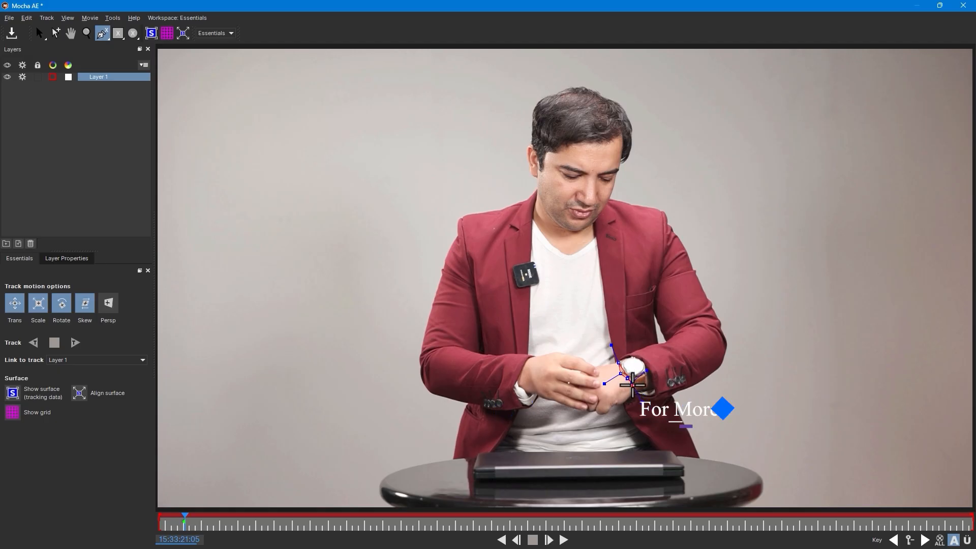
{"action": "left_click", "coordinate": [633, 385]}
{"action": "left_click", "coordinate": [641, 388]}
{"action": "left_click", "coordinate": [648, 383]}
{"action": "left_click", "coordinate": [649, 372]}
{"action": "left_click", "coordinate": [648, 366]}
{"action": "left_click", "coordinate": [645, 361]}
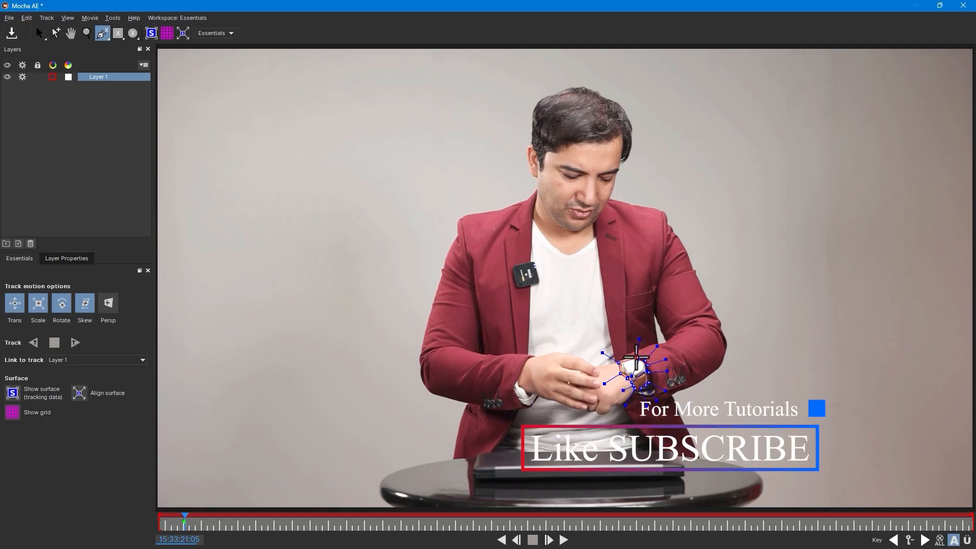
{"action": "left_click", "coordinate": [630, 354]}
{"action": "left_click", "coordinate": [624, 355]}
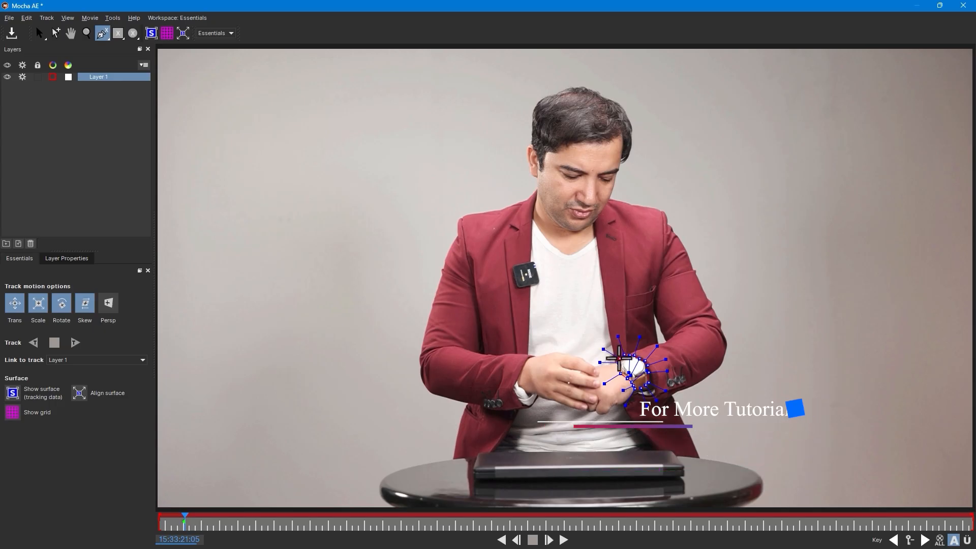
{"action": "right_click", "coordinate": [619, 359]}
{"action": "left_click", "coordinate": [730, 5]}
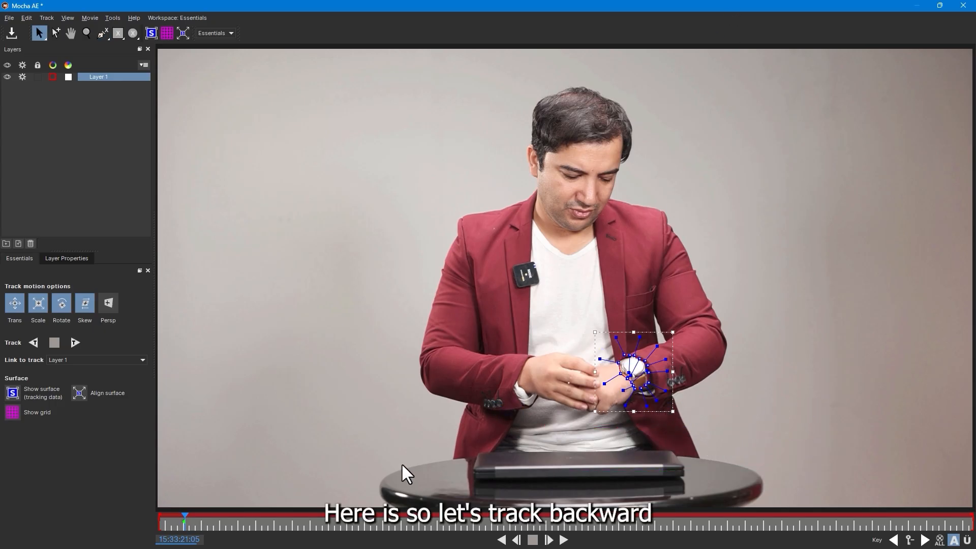
Step: Track the watch outline backward to the clip's start, then forward from the green keyframe to its end, and check the track
{"action": "left_click", "coordinate": [34, 342]}
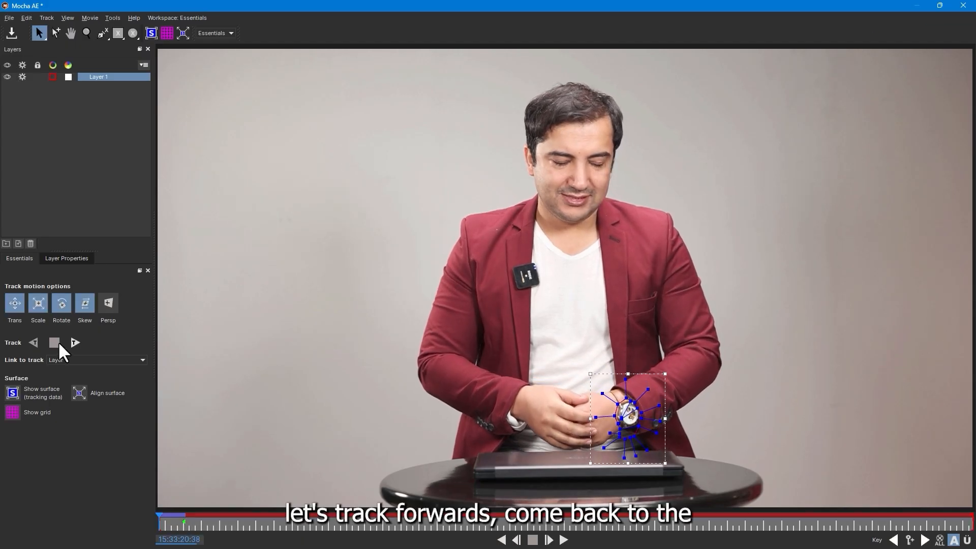
{"action": "left_click_drag", "start_coordinate": [158, 523], "coordinate": [183, 526]}
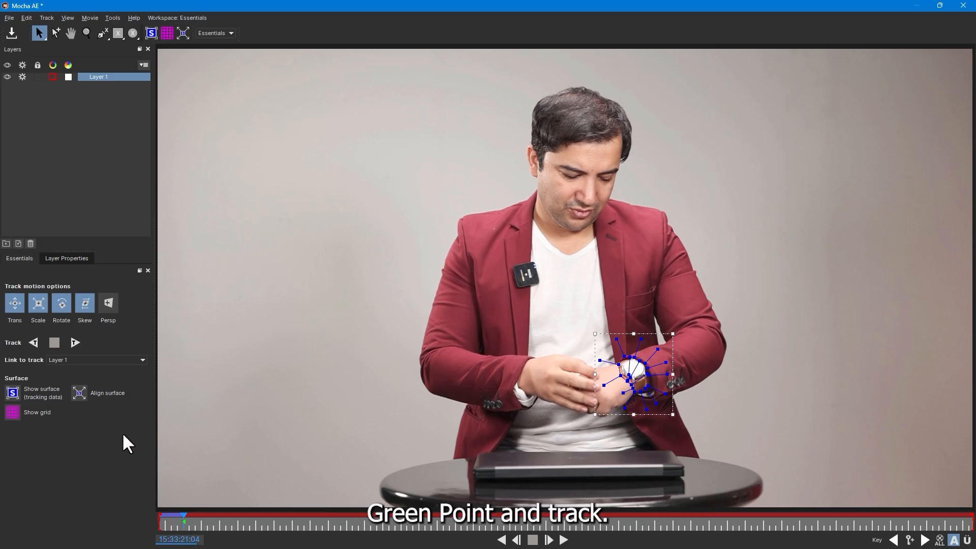
{"action": "left_click", "coordinate": [74, 342]}
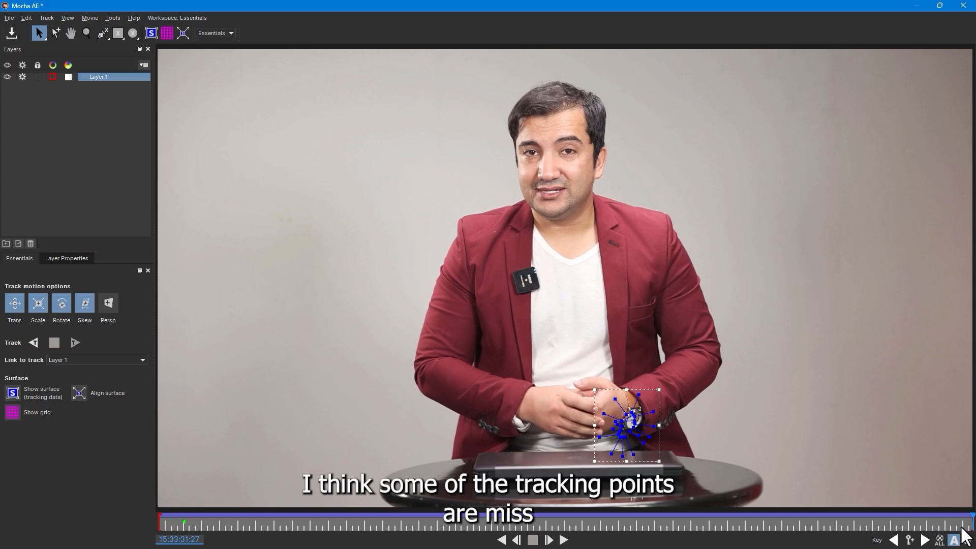
{"action": "left_click_drag", "start_coordinate": [964, 522], "coordinate": [844, 521]}
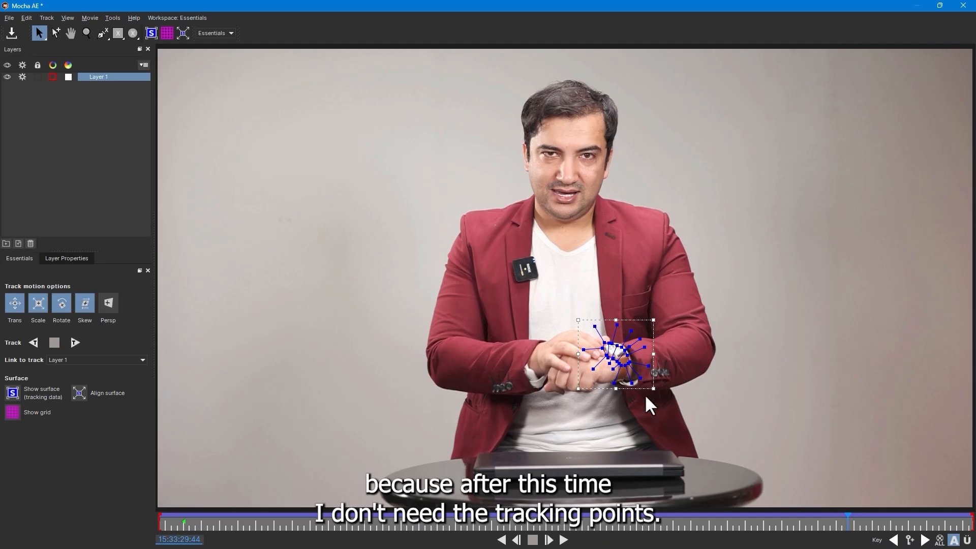
{"action": "left_click_drag", "start_coordinate": [845, 522], "coordinate": [707, 515]}
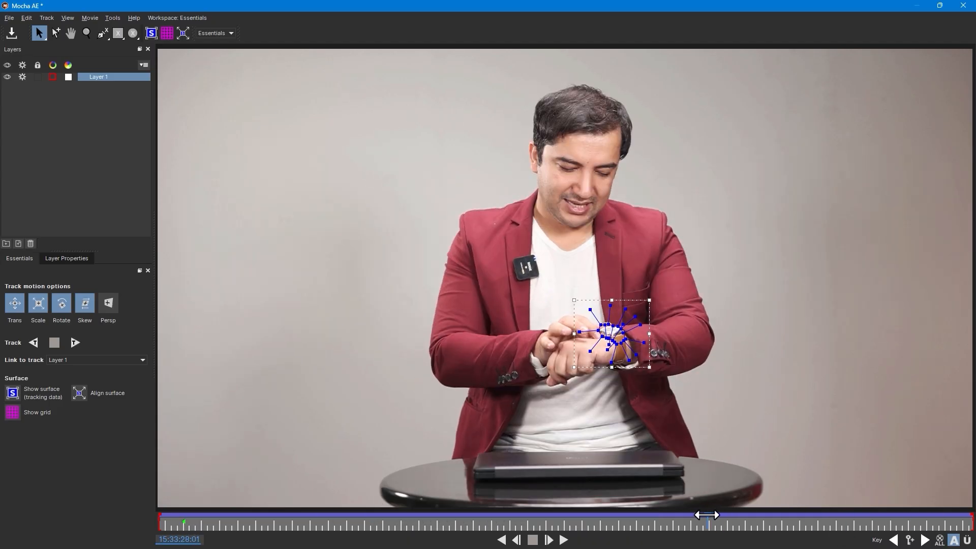
Step: Save the Mocha project and close Mocha AE to return to After Effects
{"action": "left_click", "coordinate": [8, 20]}
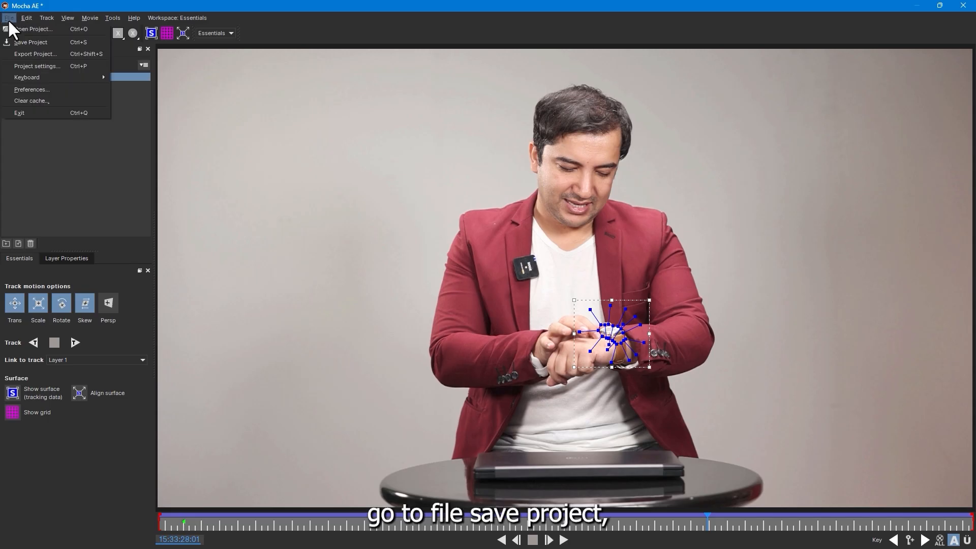
{"action": "left_click", "coordinate": [30, 43]}
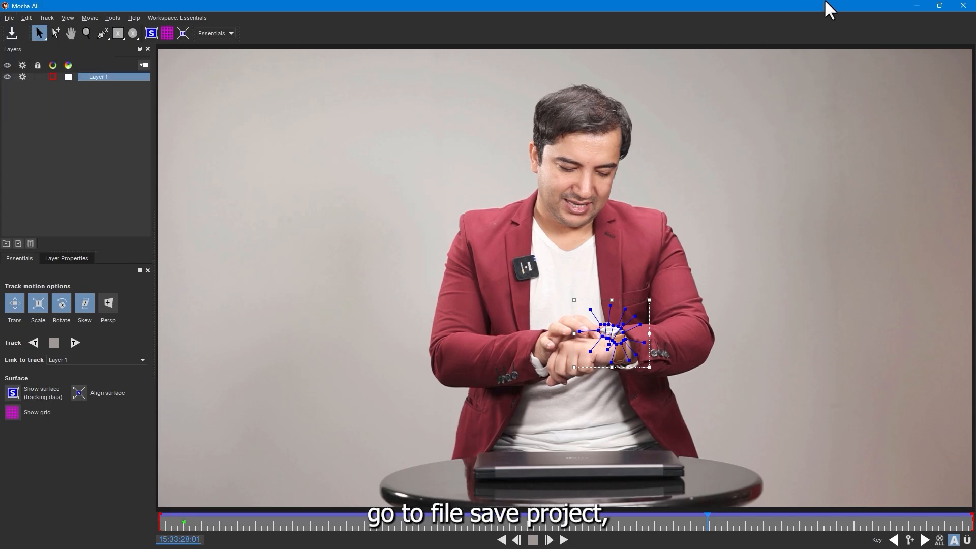
{"action": "left_click", "coordinate": [963, 6]}
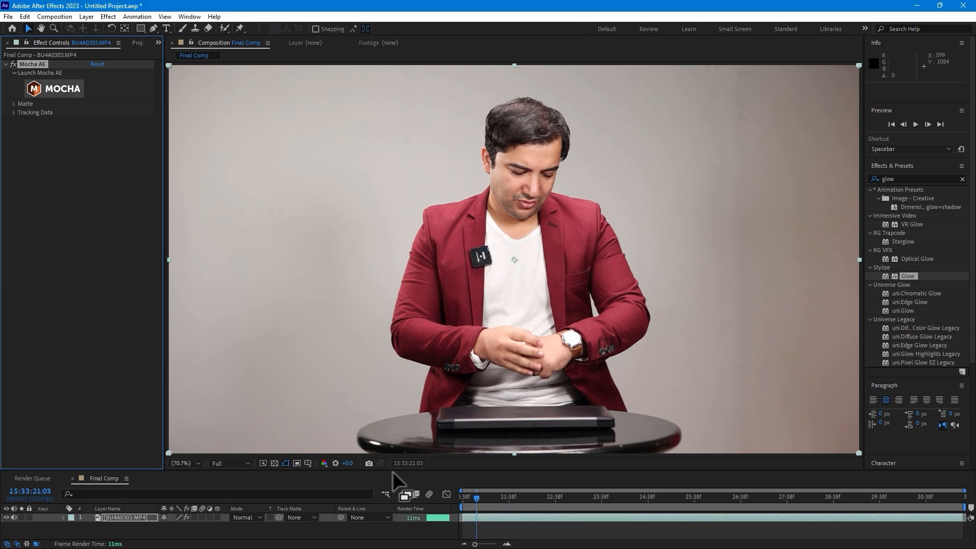
Step: Enlarge the timeline area and add a new null object to Final Comp
{"action": "left_click_drag", "start_coordinate": [392, 471], "coordinate": [389, 432]}
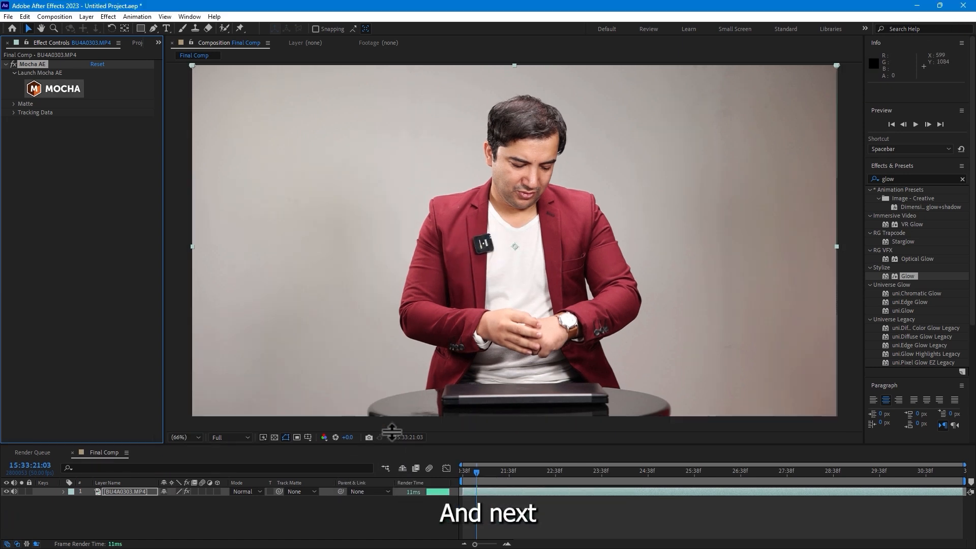
{"action": "right_click", "coordinate": [370, 501]}
{"action": "mouse_move", "coordinate": [403, 376]}
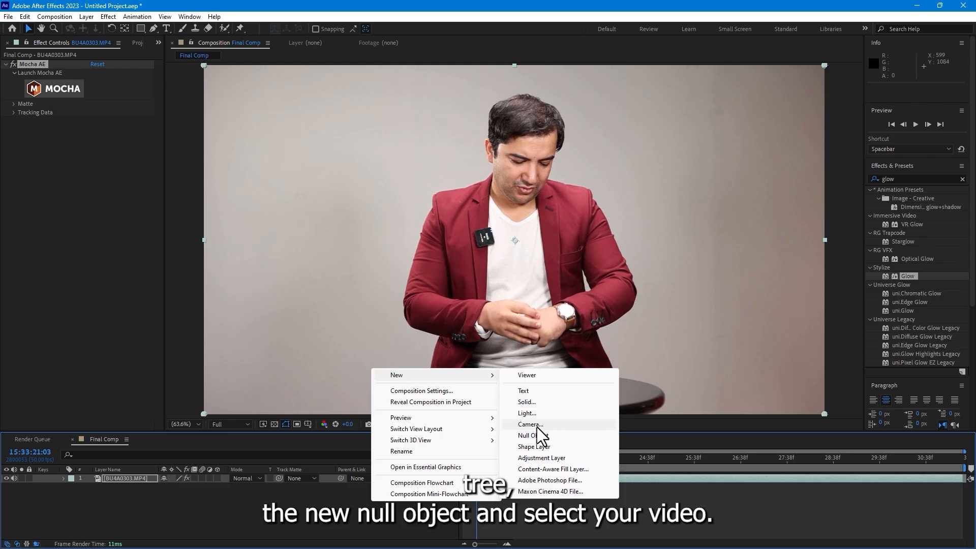
{"action": "left_click", "coordinate": [533, 435]}
Step: Export the video layer's Mocha tracking data to Null 1 with the Transform option and check its motion up to 15:33:22:03
{"action": "left_click", "coordinate": [108, 483]}
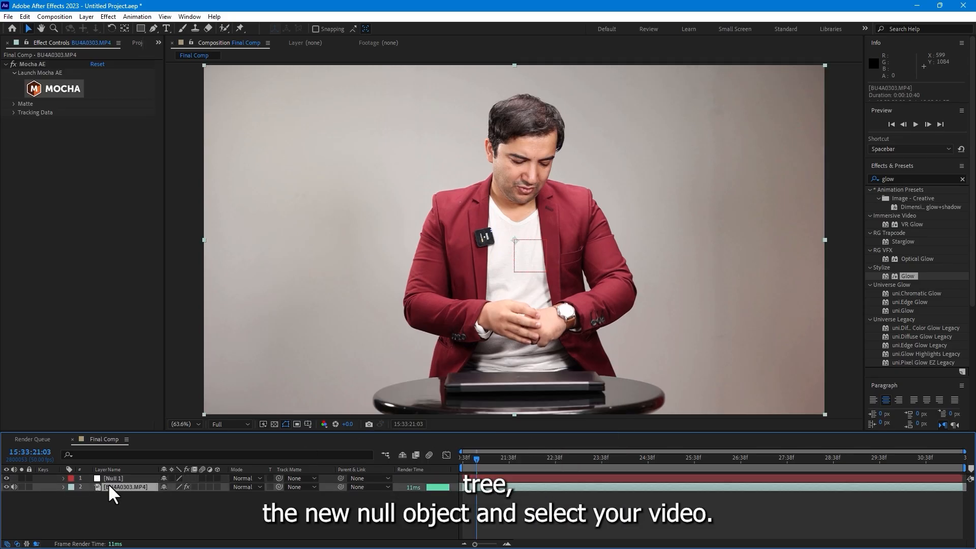
{"action": "left_click", "coordinate": [14, 113]}
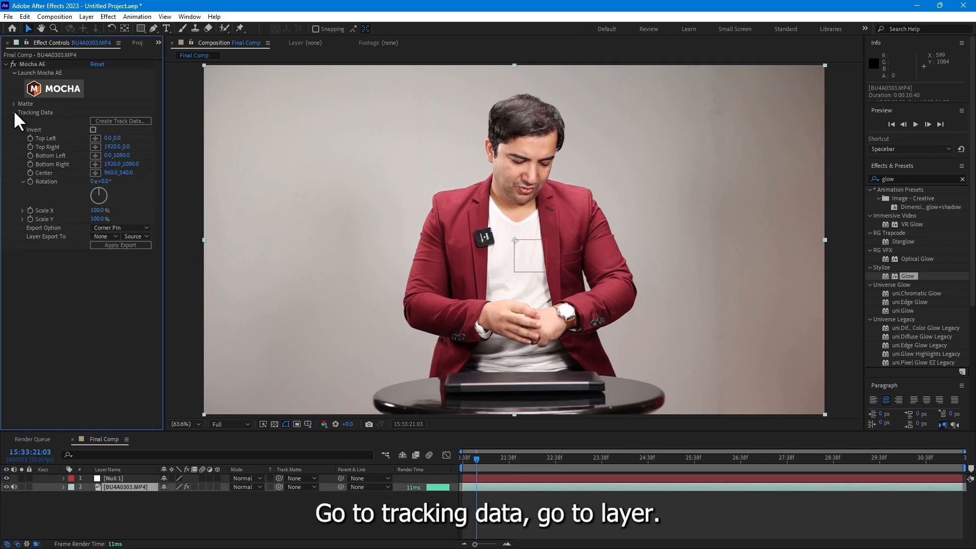
{"action": "left_click", "coordinate": [104, 237]}
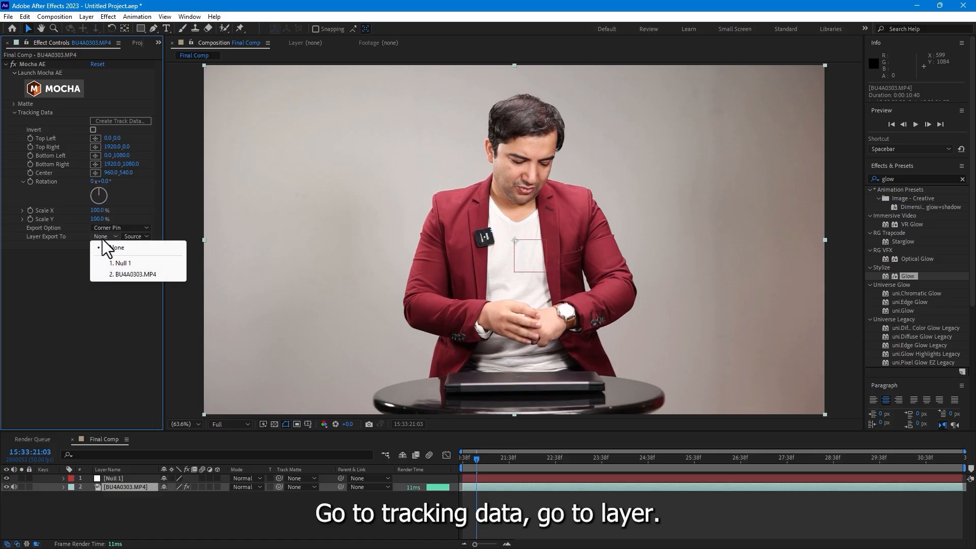
{"action": "left_click", "coordinate": [120, 264]}
{"action": "left_click", "coordinate": [110, 227]}
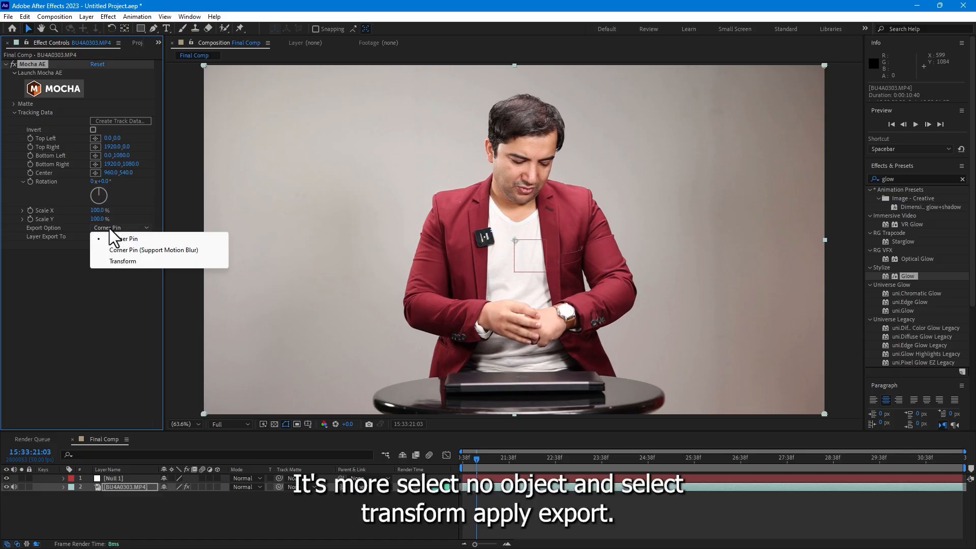
{"action": "left_click", "coordinate": [121, 258]}
{"action": "left_click", "coordinate": [118, 245]}
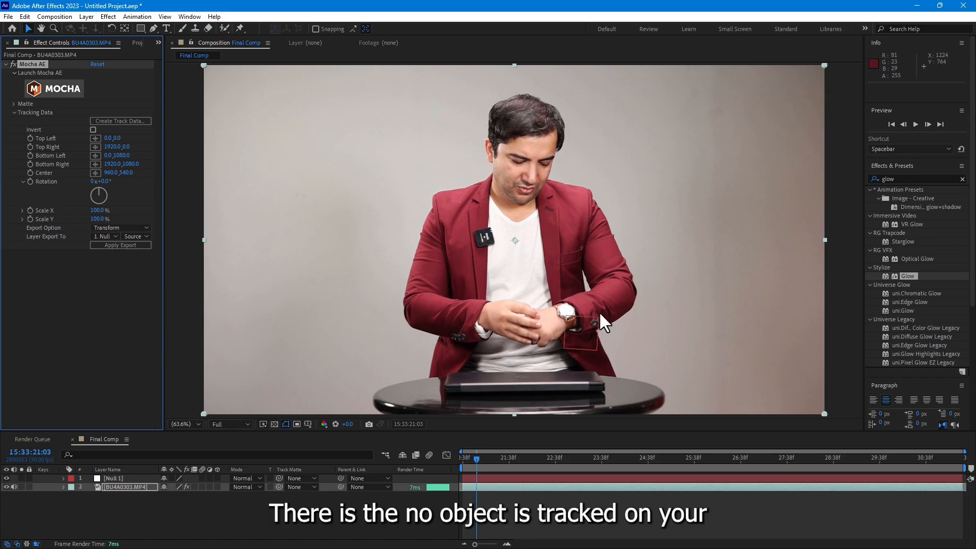
{"action": "left_click_drag", "start_coordinate": [478, 458], "coordinate": [525, 464]}
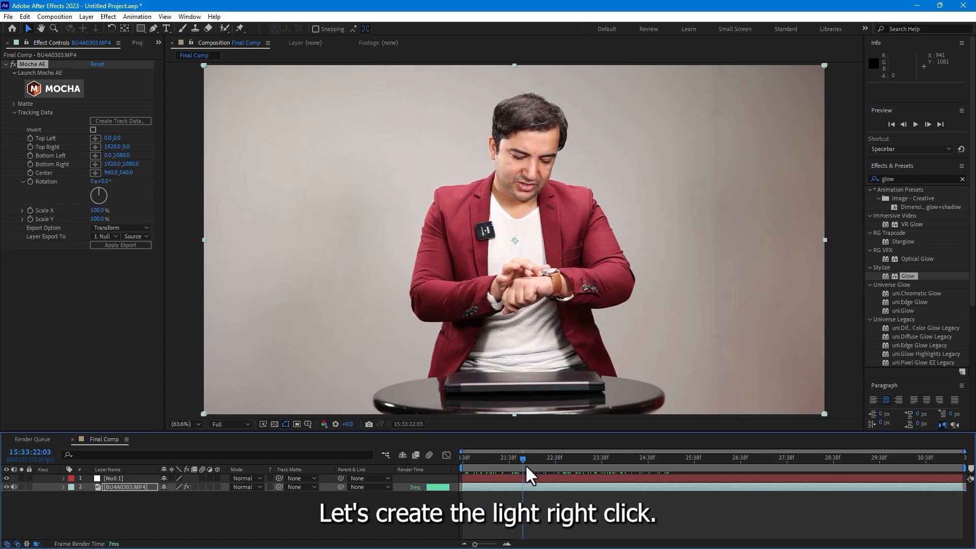
Step: Create a black 1920 x 1080 solid named Light Rays in Final Comp
{"action": "right_click", "coordinate": [344, 521]}
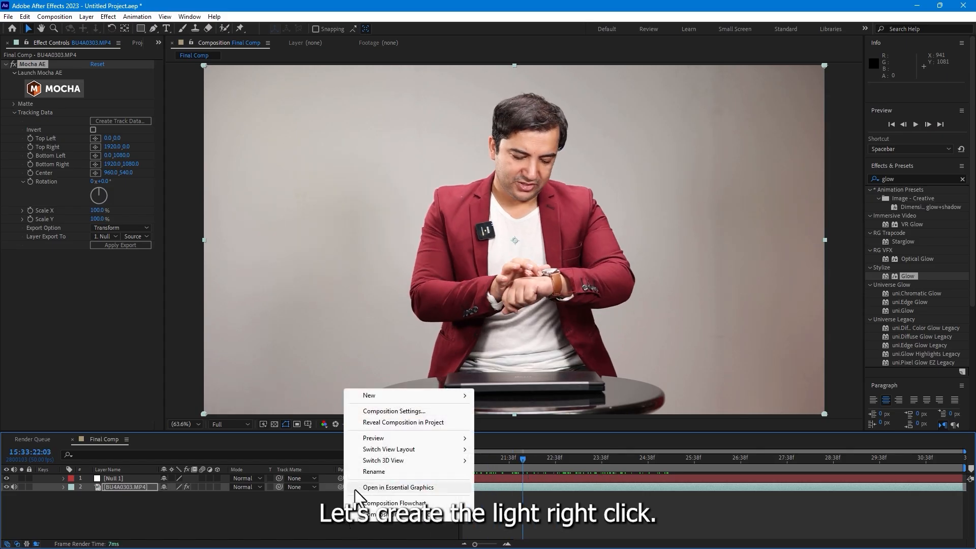
{"action": "mouse_move", "coordinate": [370, 397]}
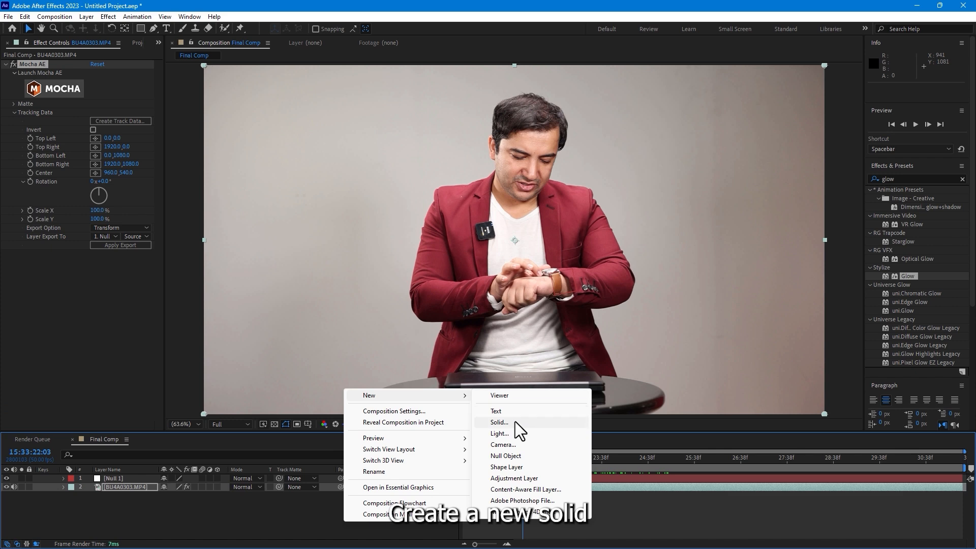
{"action": "left_click", "coordinate": [500, 422]}
{"action": "left_click", "coordinate": [413, 284]}
{"action": "left_click_drag", "start_coordinate": [601, 382], "coordinate": [612, 488]}
{"action": "left_click", "coordinate": [793, 328]}
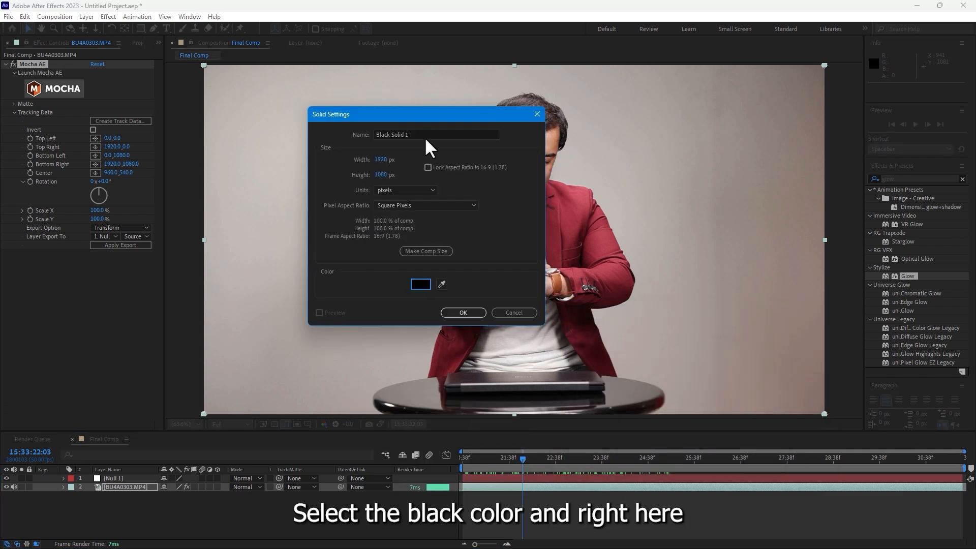
{"action": "type", "text": "Light Rays"}
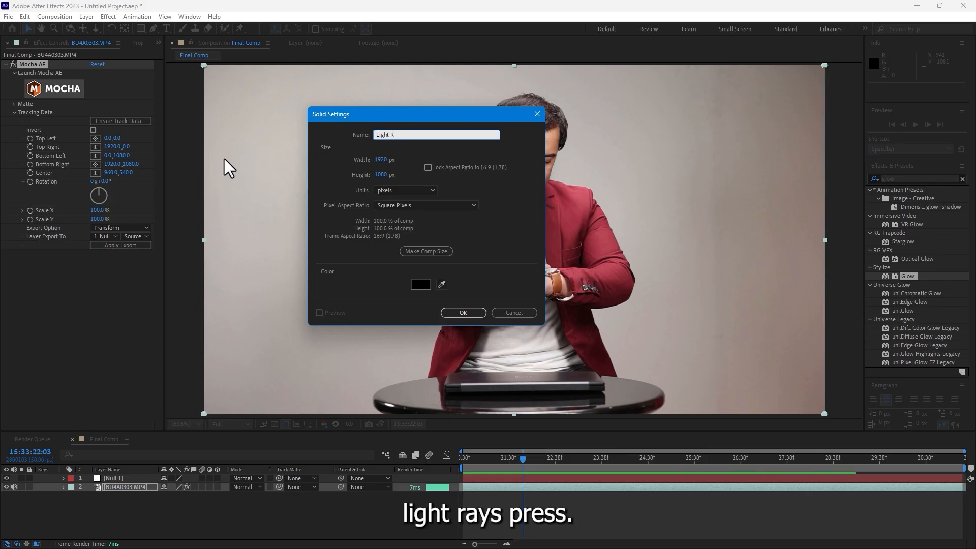
{"action": "left_click", "coordinate": [454, 311]}
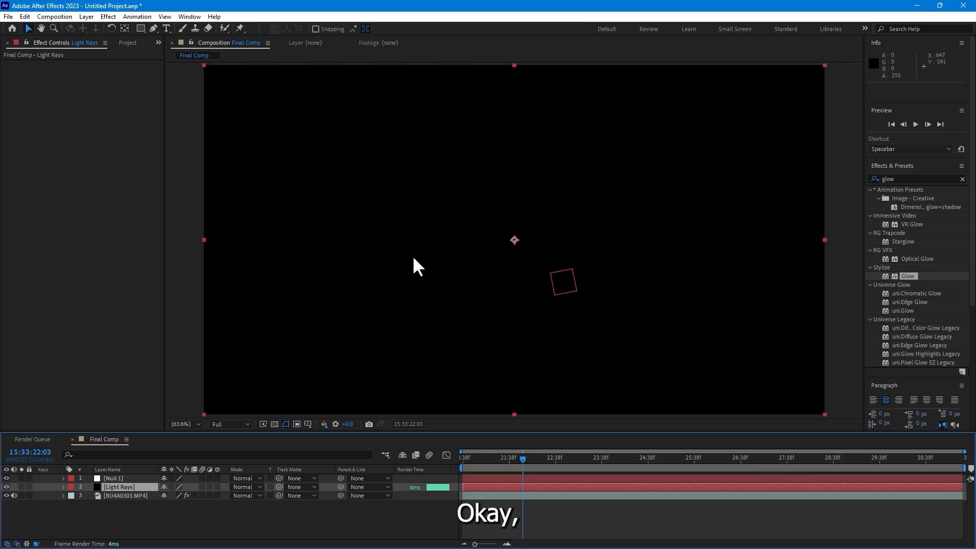
Step: Apply the Universe Stylize effect uni.Knoll Light Factory EZ to the Light Rays solid
{"action": "left_click", "coordinate": [109, 16]}
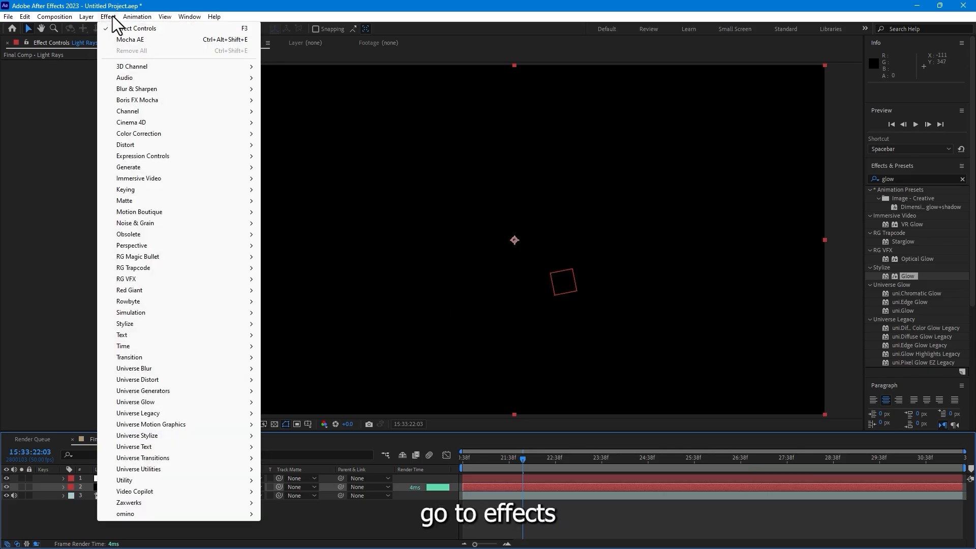
{"action": "mouse_move", "coordinate": [138, 294]}
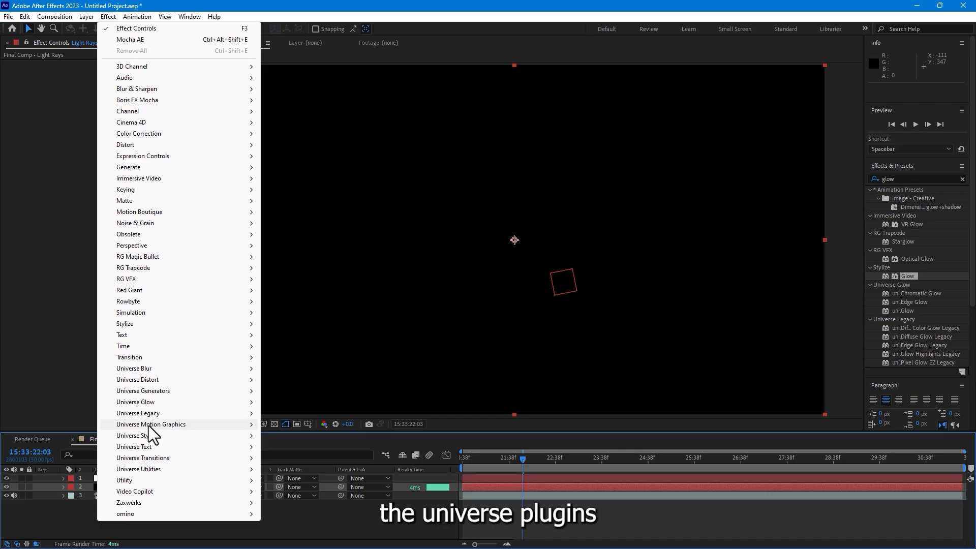
{"action": "mouse_move", "coordinate": [154, 394]}
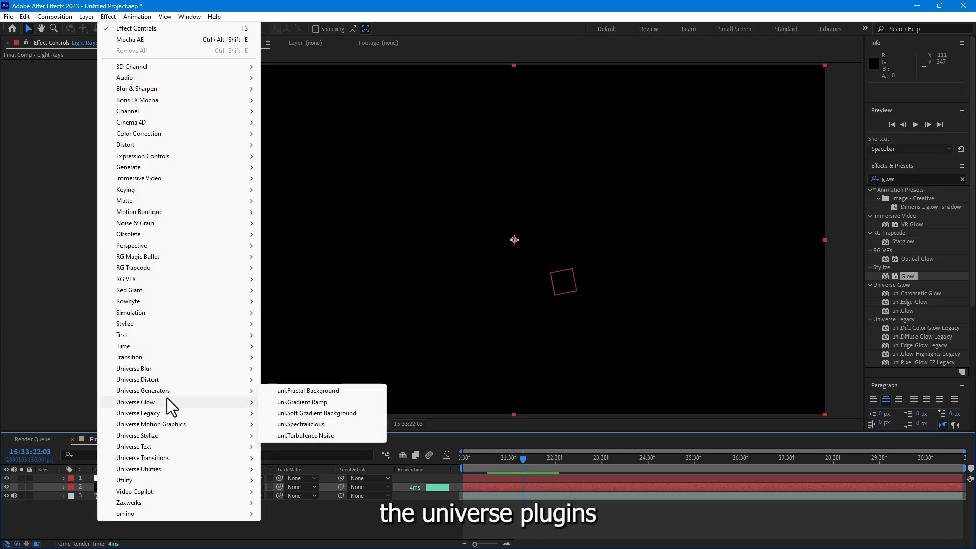
{"action": "mouse_move", "coordinate": [151, 435]}
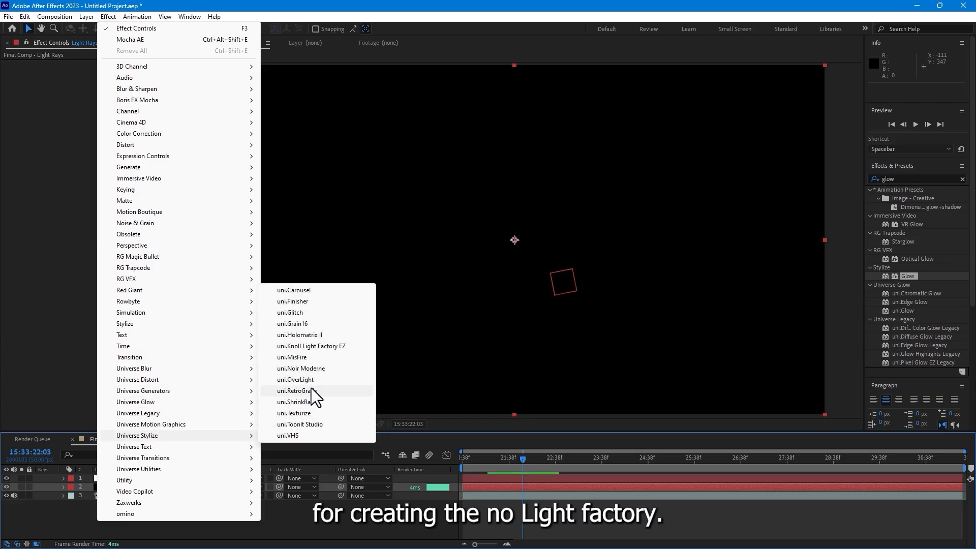
{"action": "left_click", "coordinate": [325, 346]}
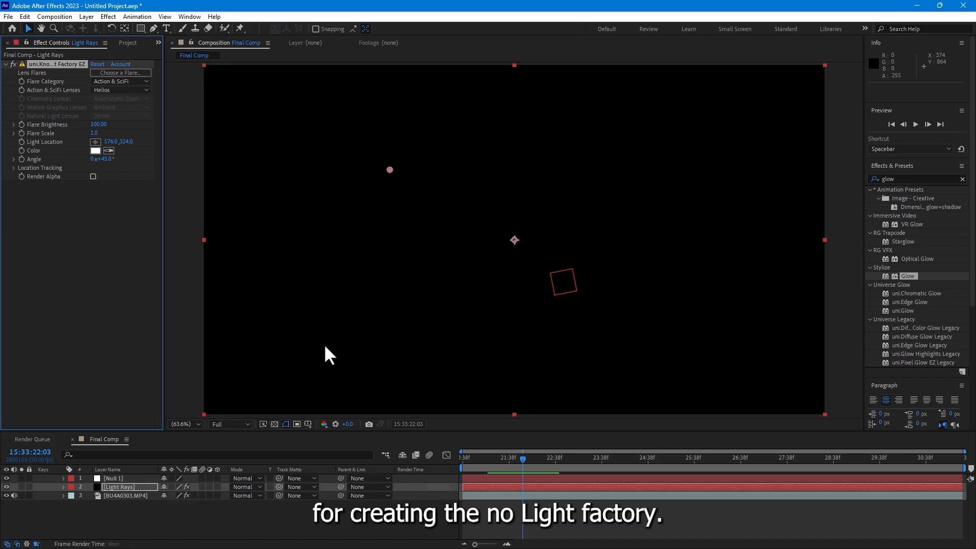
Step: Browse the Action flare presets and choose the Distant Quantum flare for the Light Rays effect
{"action": "left_click", "coordinate": [115, 72]}
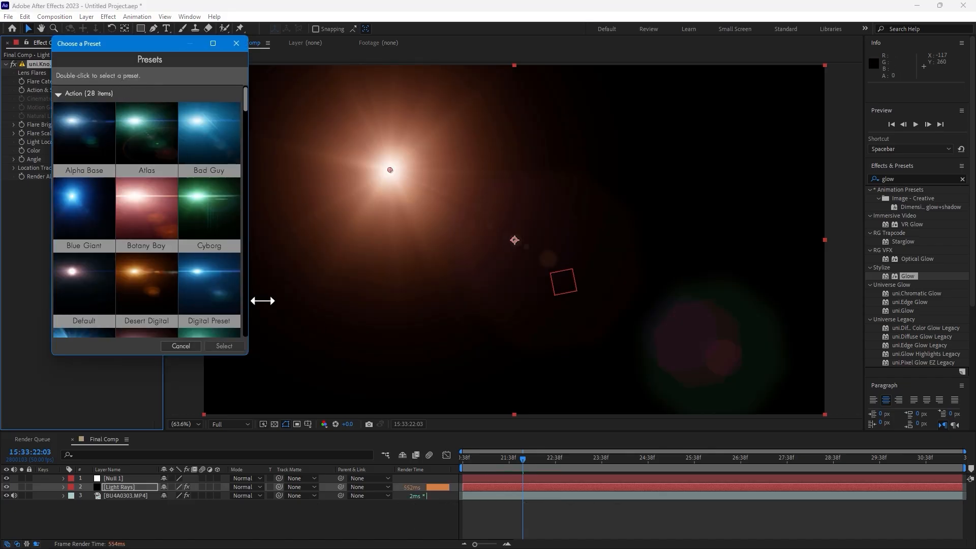
{"action": "scroll", "coordinate": [174, 270], "scroll_direction": "down", "scroll_amount": 3}
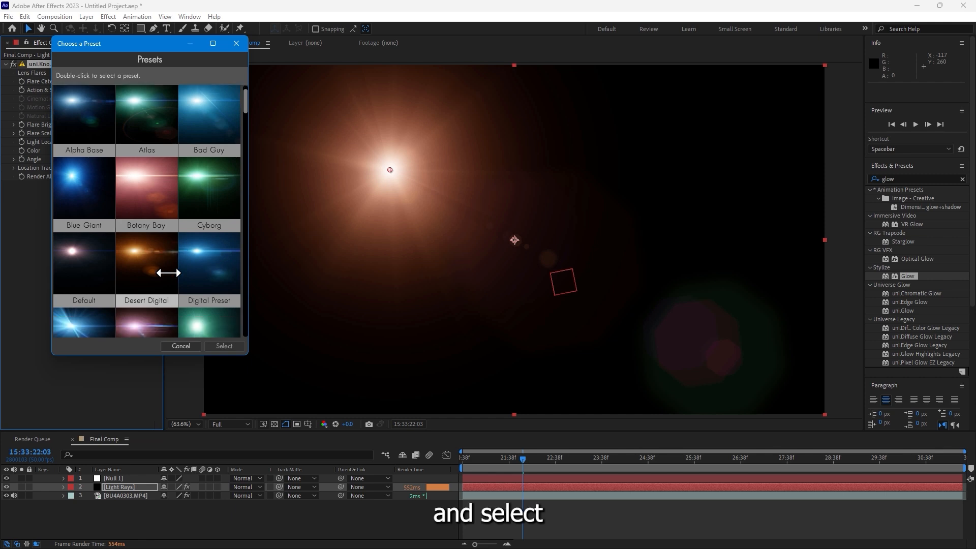
{"action": "left_click", "coordinate": [76, 271]}
{"action": "scroll", "coordinate": [152, 300], "scroll_direction": "down", "scroll_amount": 6}
{"action": "scroll", "coordinate": [154, 302], "scroll_direction": "down", "scroll_amount": 8}
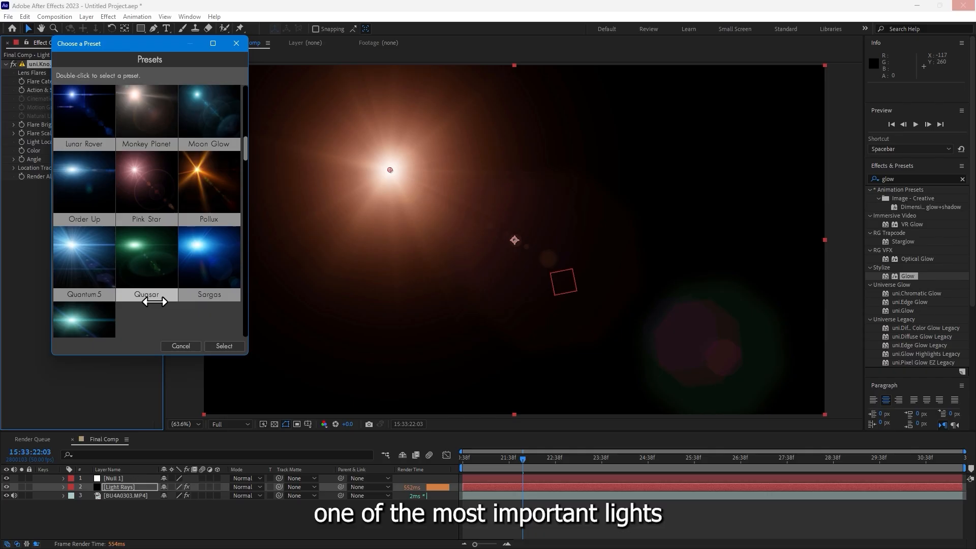
{"action": "scroll", "coordinate": [154, 301], "scroll_direction": "down", "scroll_amount": 12}
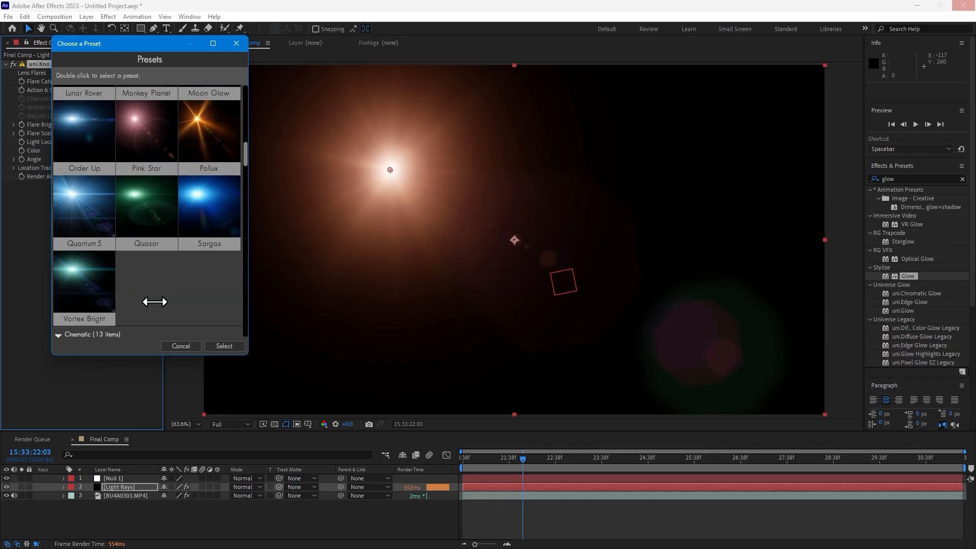
{"action": "left_click", "coordinate": [228, 347]}
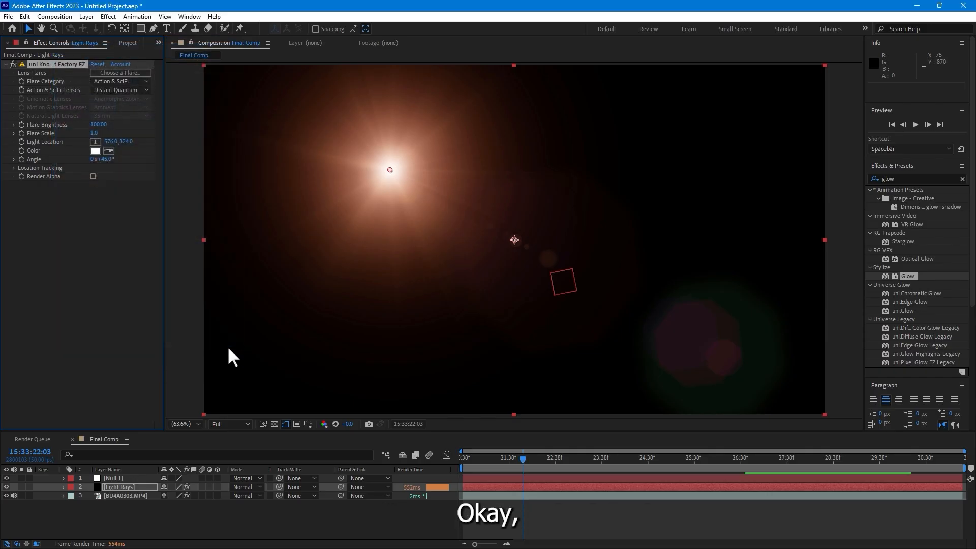
Step: Set the Light Rays blending mode to Add and move the flare's light location onto the watch, at about 1071, 640
{"action": "left_click", "coordinate": [249, 483]}
{"action": "left_click", "coordinate": [281, 138]}
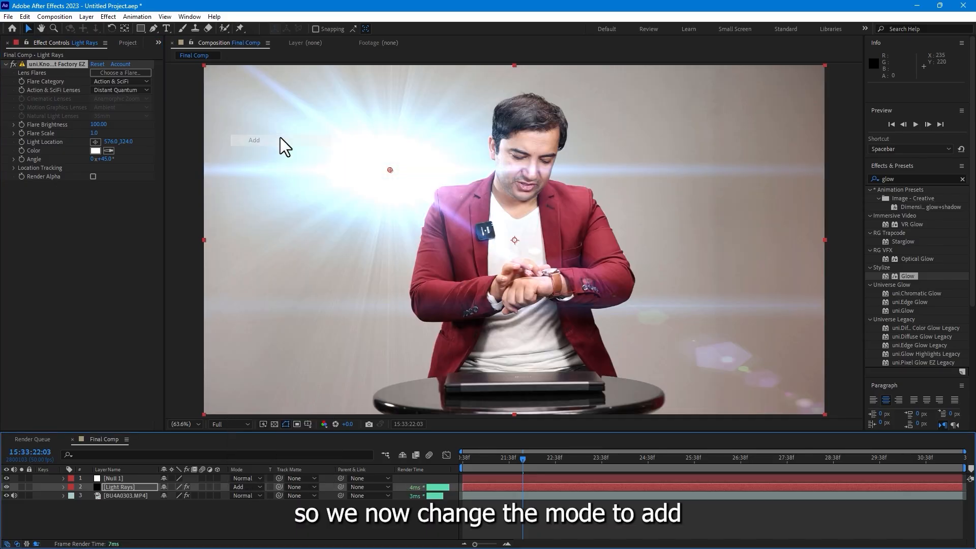
{"action": "left_click_drag", "start_coordinate": [390, 170], "coordinate": [551, 273]}
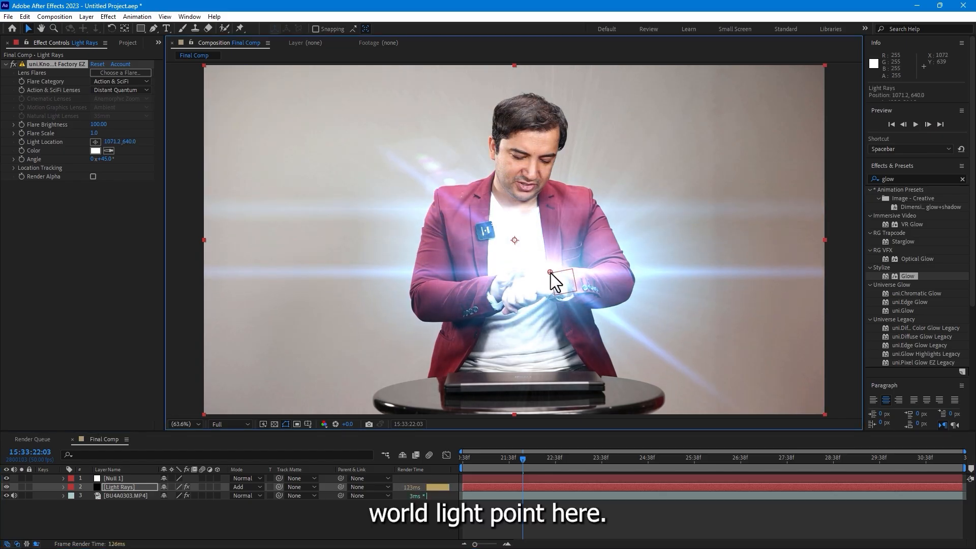
Step: Activate the Pen tool and parent the Light Rays layer to Null 1
{"action": "left_click", "coordinate": [152, 28]}
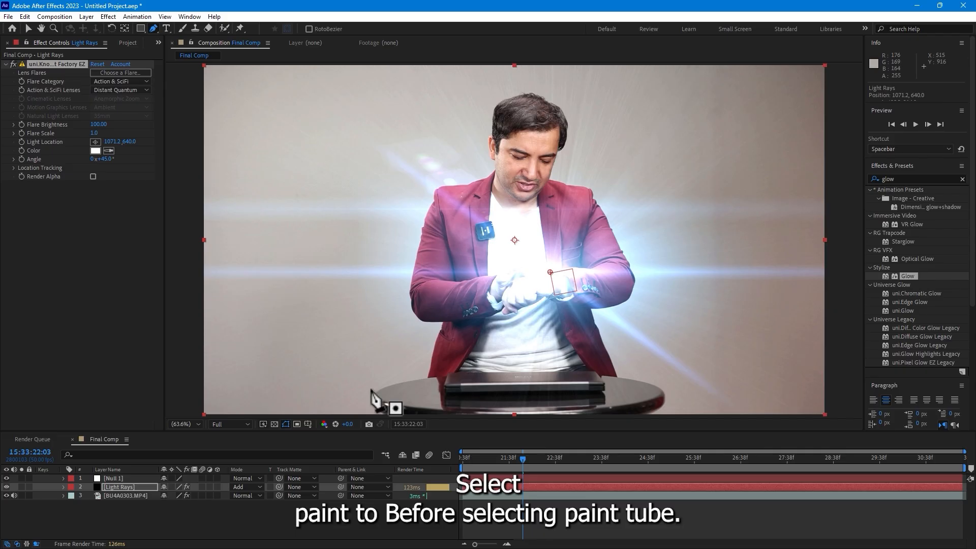
{"action": "left_click", "coordinate": [121, 486]}
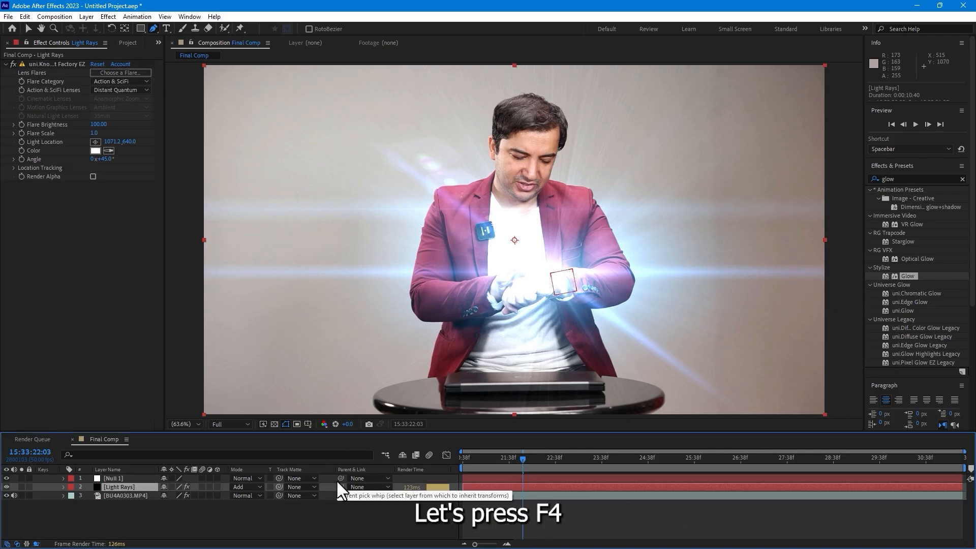
{"action": "key", "text": "F4"}
{"action": "key", "text": "F4"}
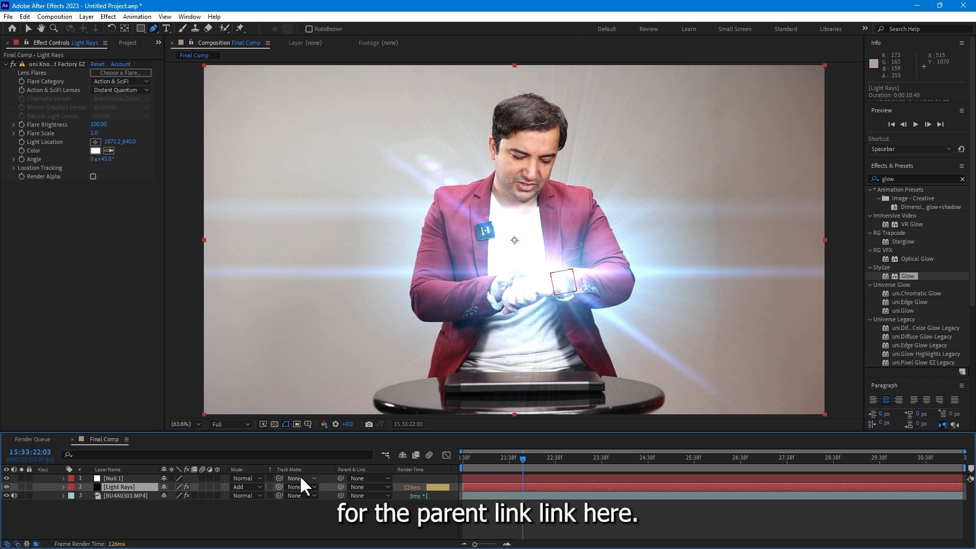
{"action": "left_click_drag", "start_coordinate": [340, 485], "coordinate": [109, 476]}
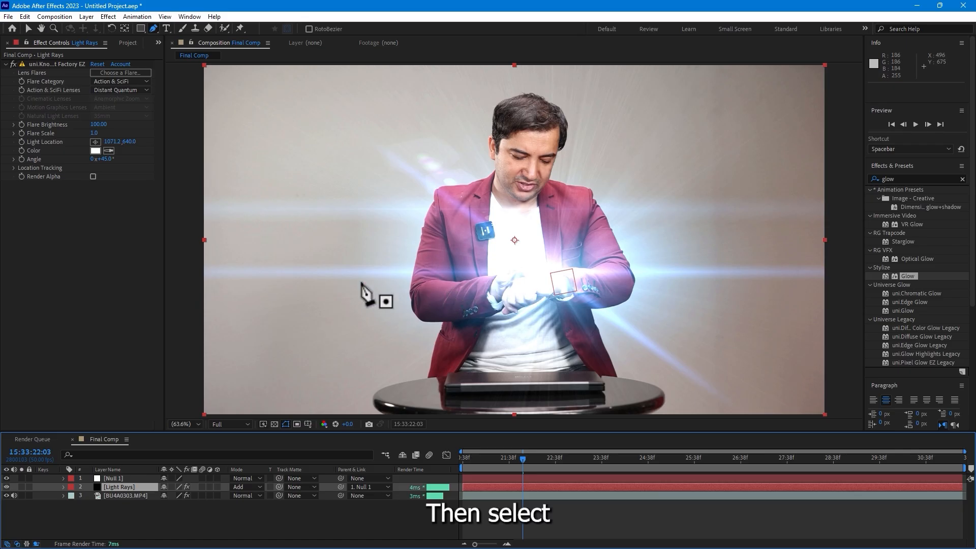
Step: Draw a closed mask on Light Rays that keeps only the rays above the watch and extends beyond the frame's upper corners
{"action": "key", "text": "comma"}
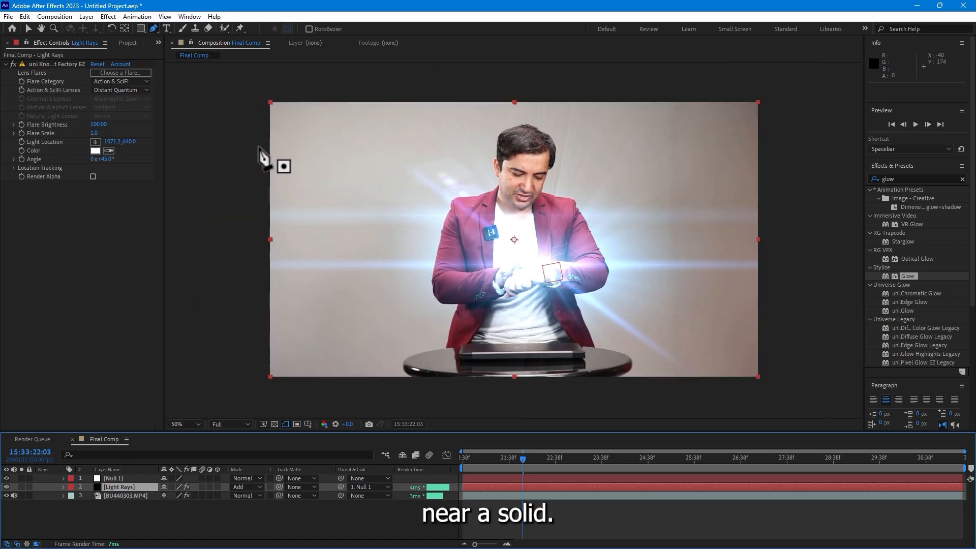
{"action": "left_click", "coordinate": [256, 170]}
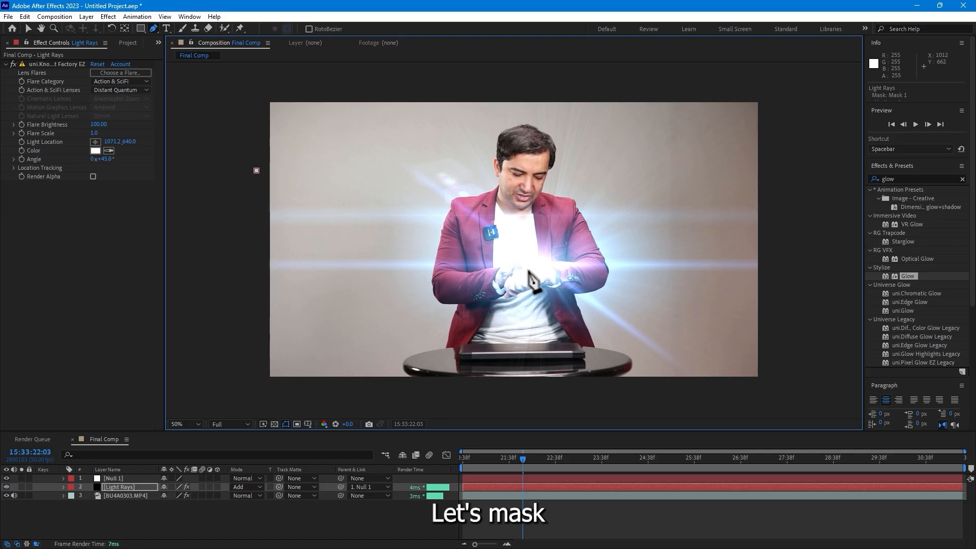
{"action": "left_click", "coordinate": [534, 270]}
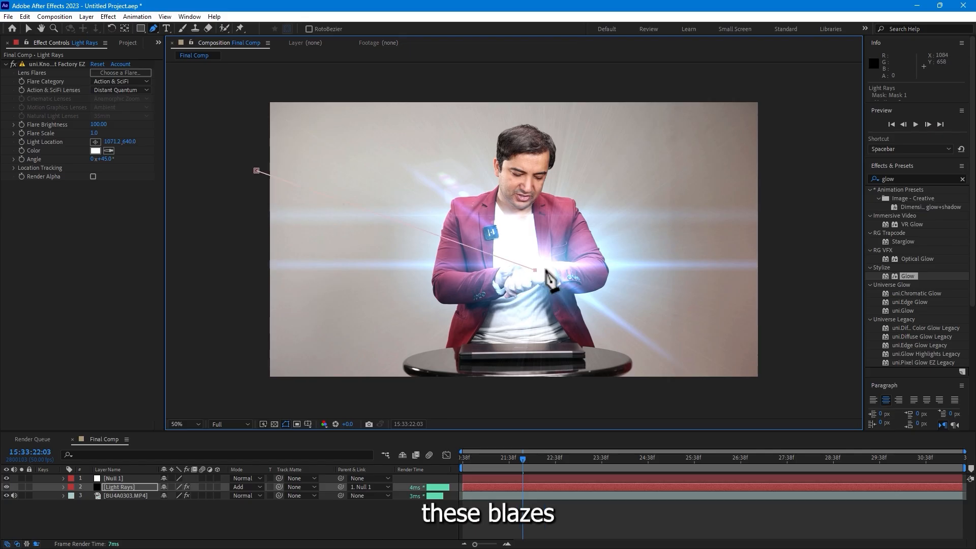
{"action": "left_click", "coordinate": [776, 141]}
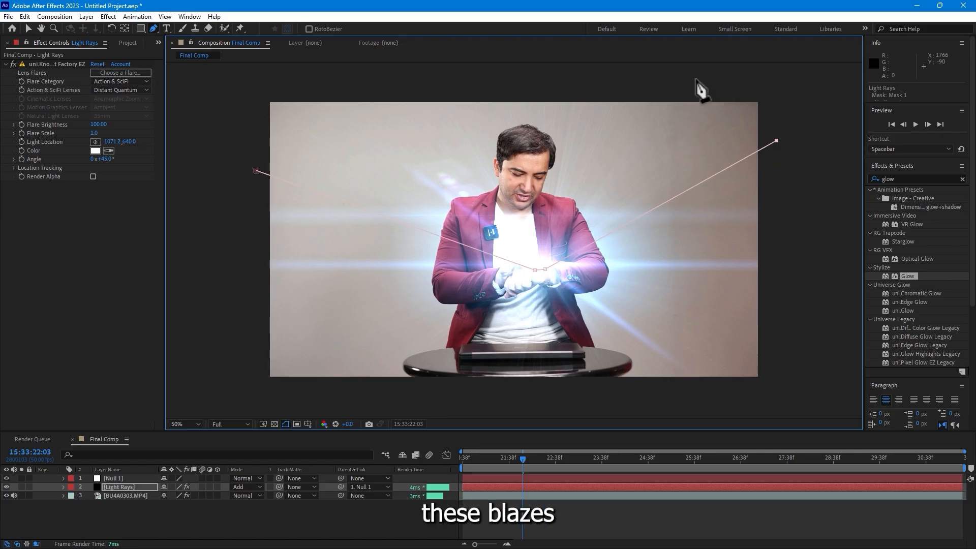
{"action": "left_click", "coordinate": [246, 82]}
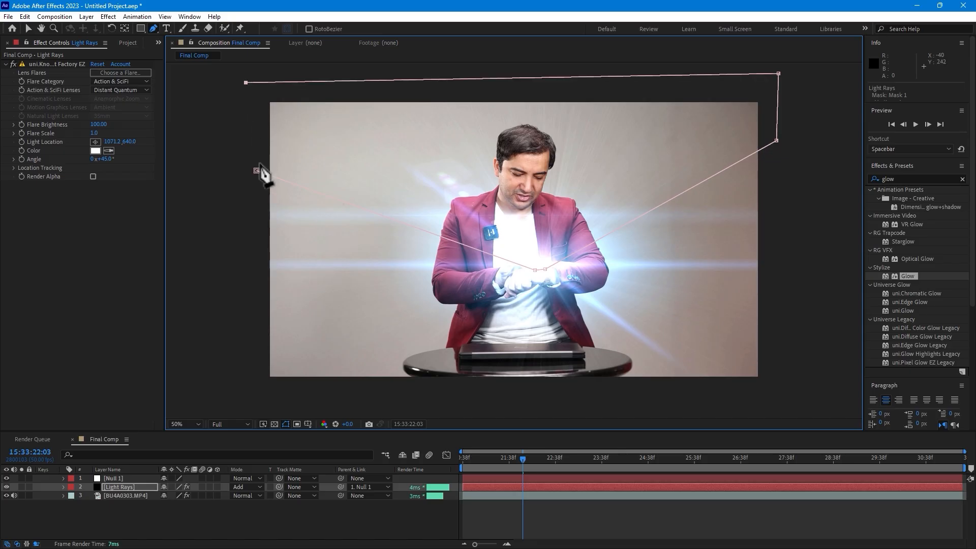
{"action": "left_click", "coordinate": [256, 170]}
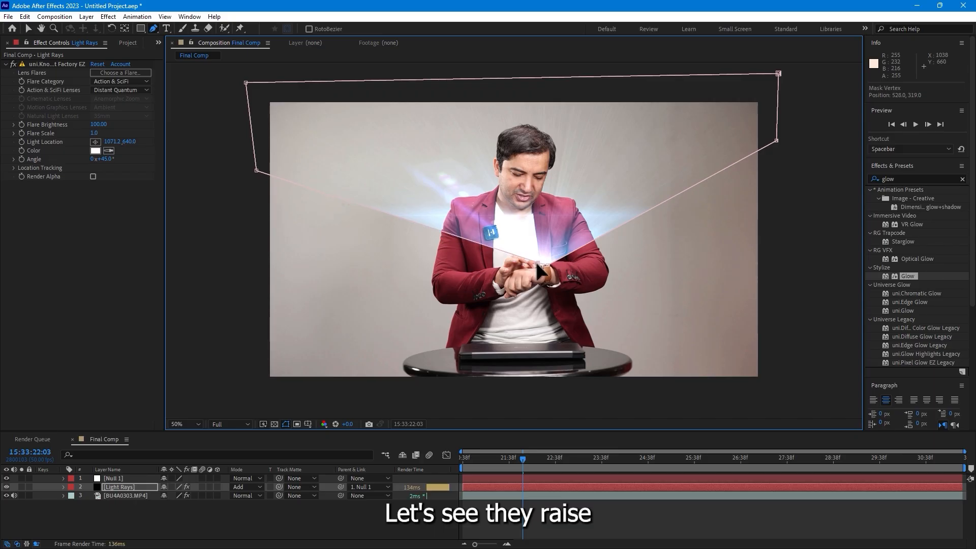
Step: Lower the mask's two outer side points to widen the ray area and set Mask Feather to 42 pixels
{"action": "left_click_drag", "start_coordinate": [777, 140], "coordinate": [783, 216]}
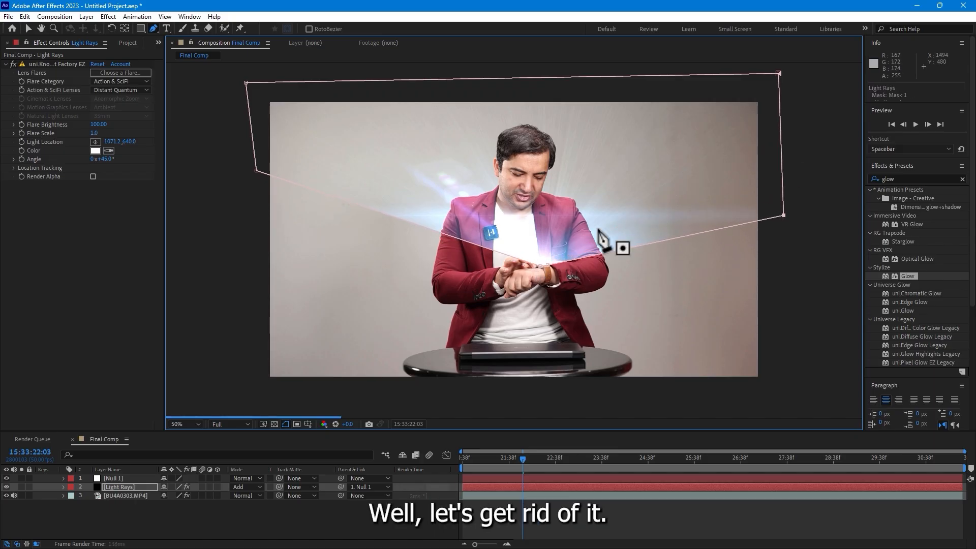
{"action": "left_click_drag", "start_coordinate": [257, 171], "coordinate": [249, 234]}
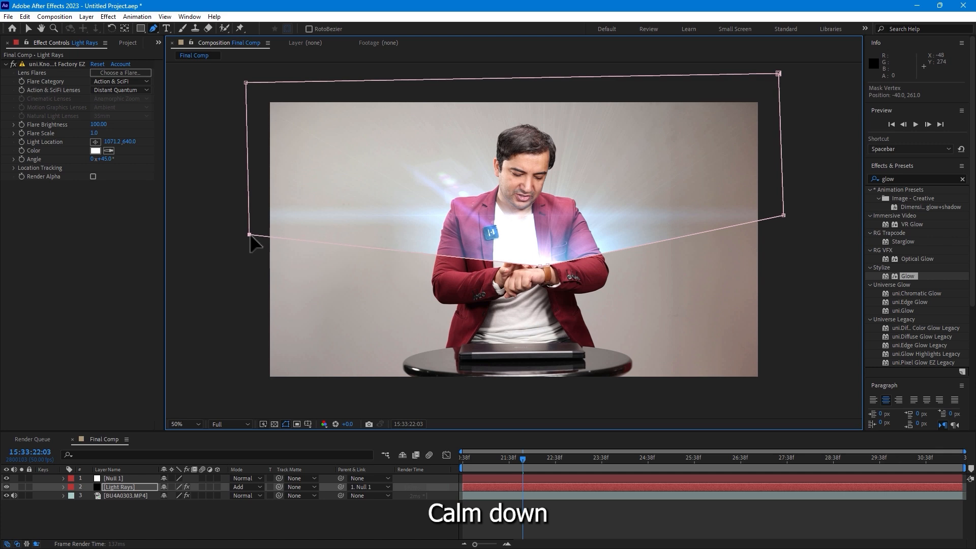
{"action": "key", "text": "m"}
{"action": "key", "text": "m"}
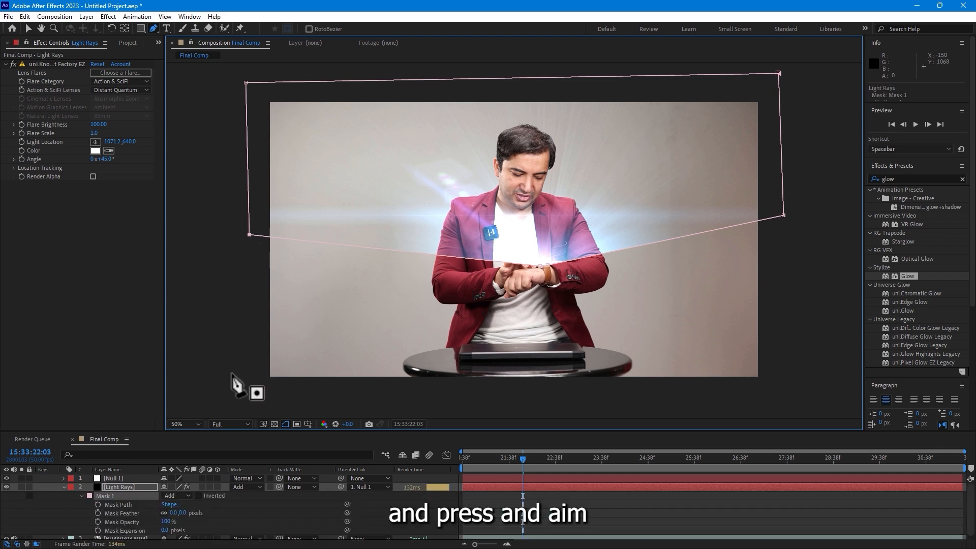
{"action": "left_click_drag", "start_coordinate": [186, 512], "coordinate": [211, 511]}
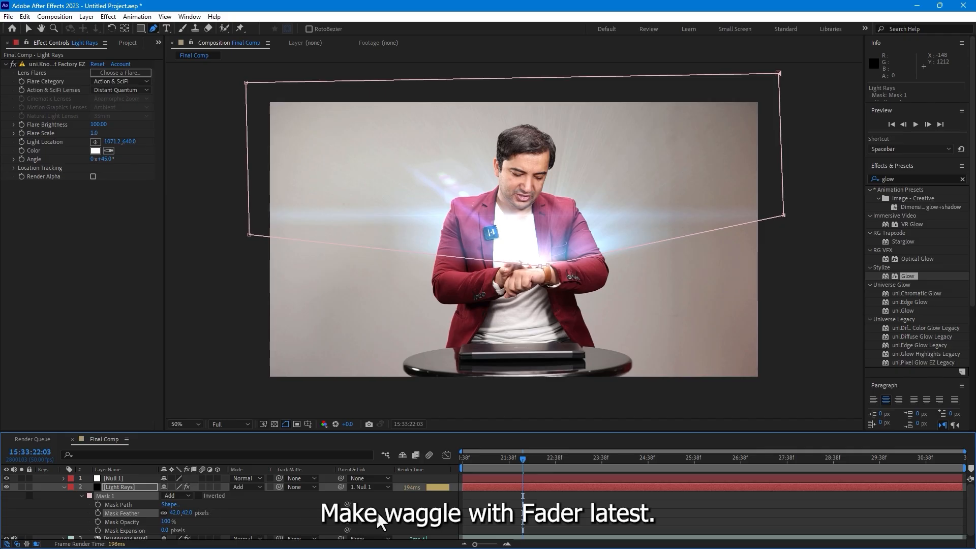
Step: At 15:33:21:37, set the Light Rays layer's Flare Brightness to 0 and enable keyframing for it
{"action": "mouse_move", "coordinate": [529, 462]}
{"action": "left_mouse_down"}
{"action": "mouse_move", "coordinate": [652, 453]}
{"action": "mouse_move", "coordinate": [508, 462]}
{"action": "left_mouse_up"}
{"action": "left_click", "coordinate": [115, 485]}
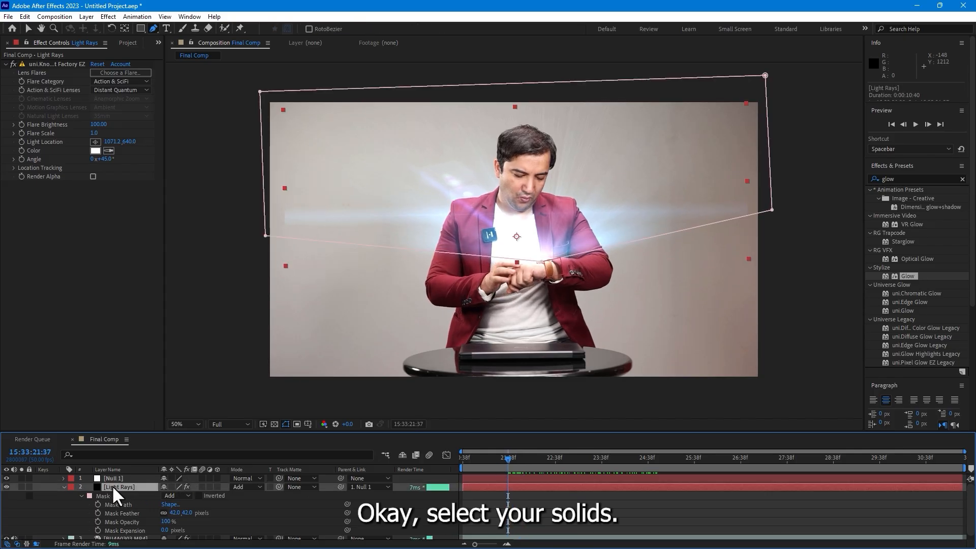
{"action": "left_click_drag", "start_coordinate": [98, 125], "coordinate": [78, 213]}
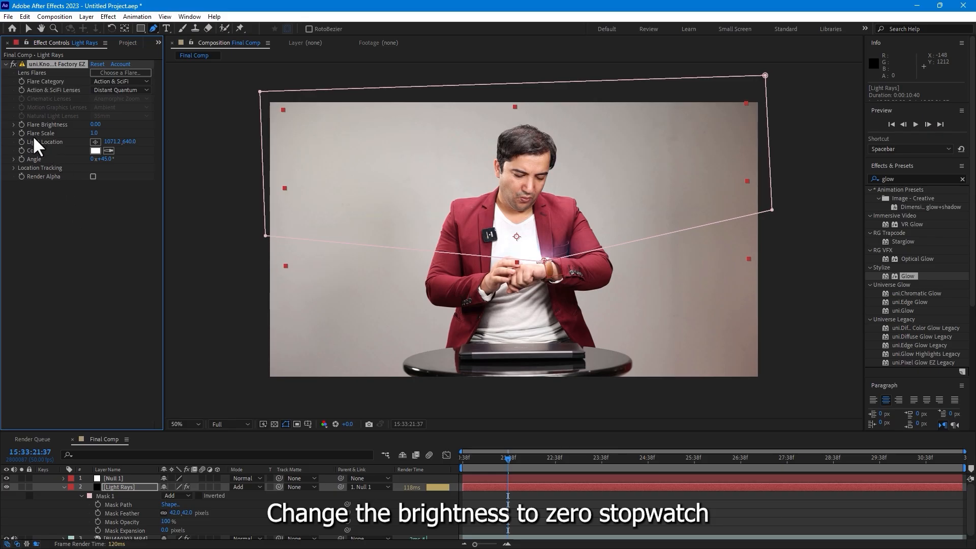
{"action": "left_click_drag", "start_coordinate": [507, 458], "coordinate": [532, 458]}
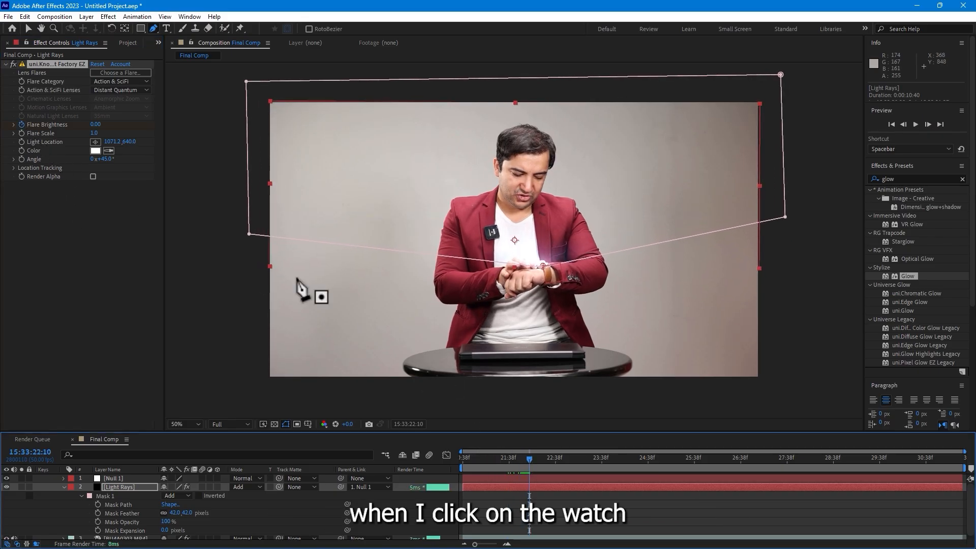
{"action": "left_click", "coordinate": [20, 123]}
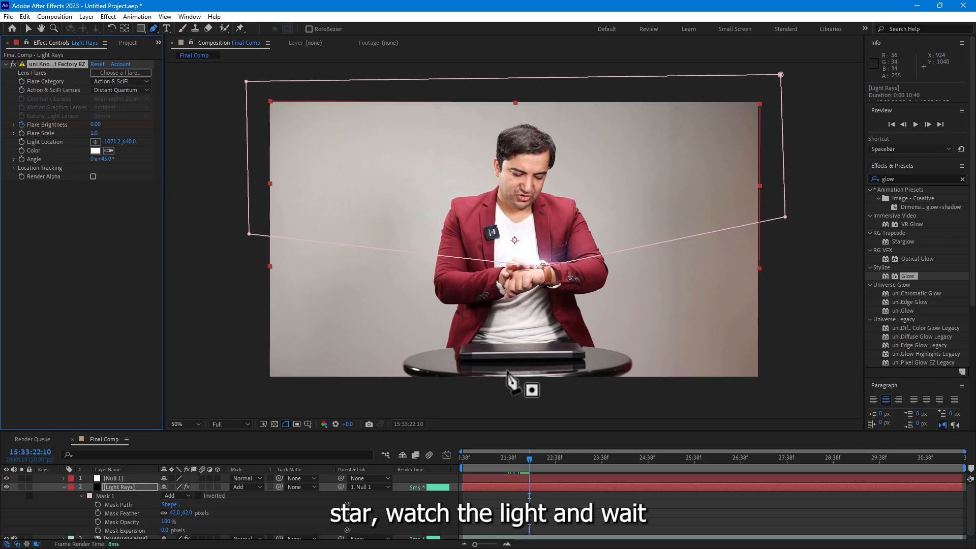
Step: Add a Flare Brightness keyframe of 112 at 15:33:23:10
{"action": "left_click_drag", "start_coordinate": [523, 455], "coordinate": [548, 453]}
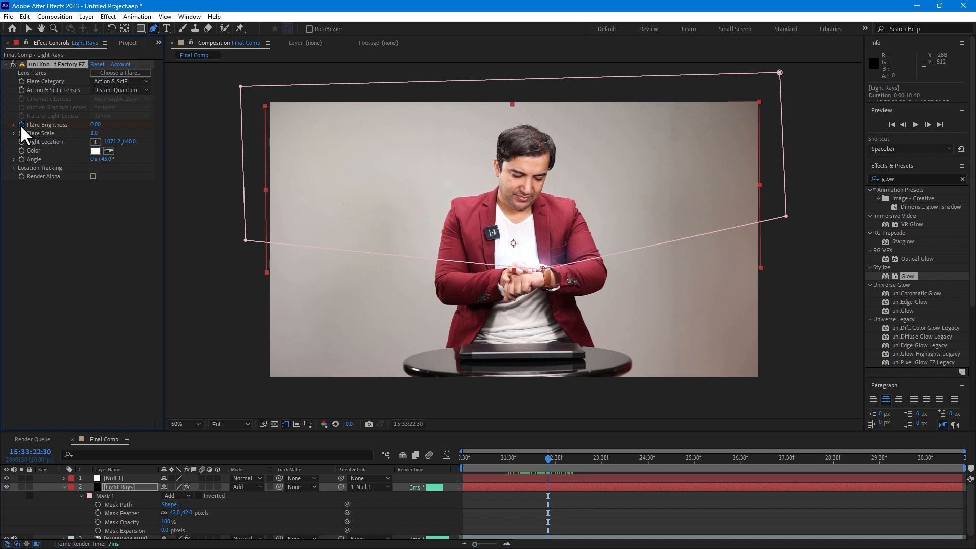
{"action": "left_click_drag", "start_coordinate": [538, 455], "coordinate": [575, 462]}
{"action": "left_click_drag", "start_coordinate": [96, 125], "coordinate": [163, 132]}
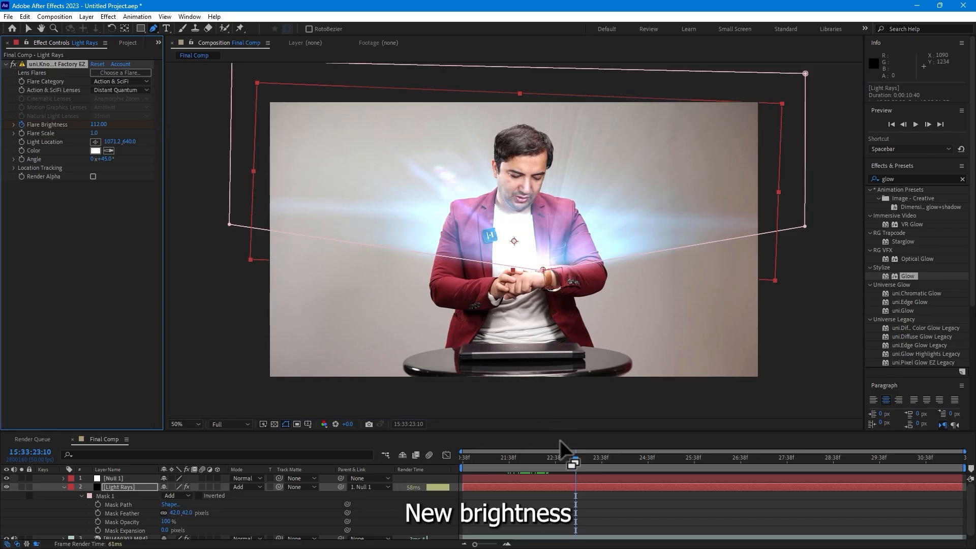
Step: Add a Flare Brightness keyframe of 103 at 15:33:24:20 and move the current time to 15:33:25:05
{"action": "left_click_drag", "start_coordinate": [580, 459], "coordinate": [632, 465]}
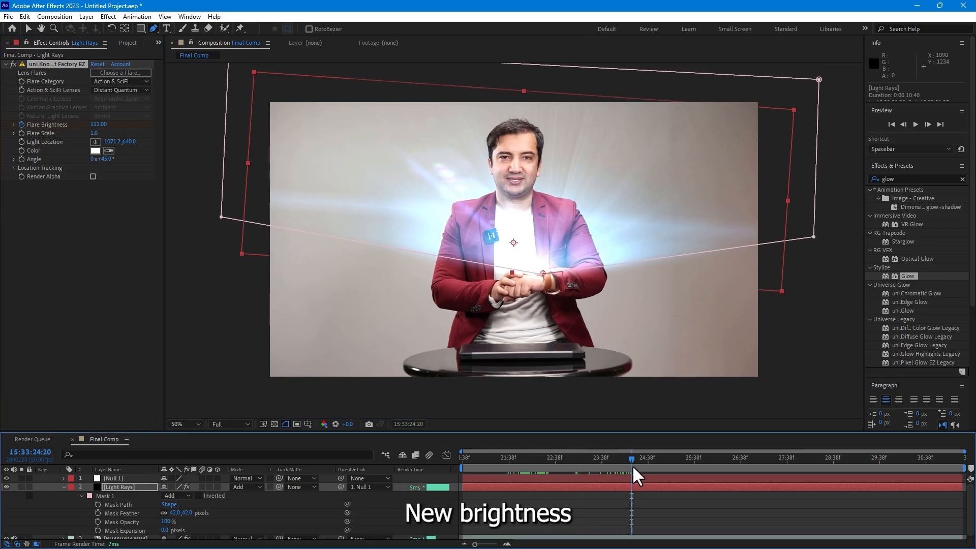
{"action": "left_click_drag", "start_coordinate": [102, 124], "coordinate": [99, 124]}
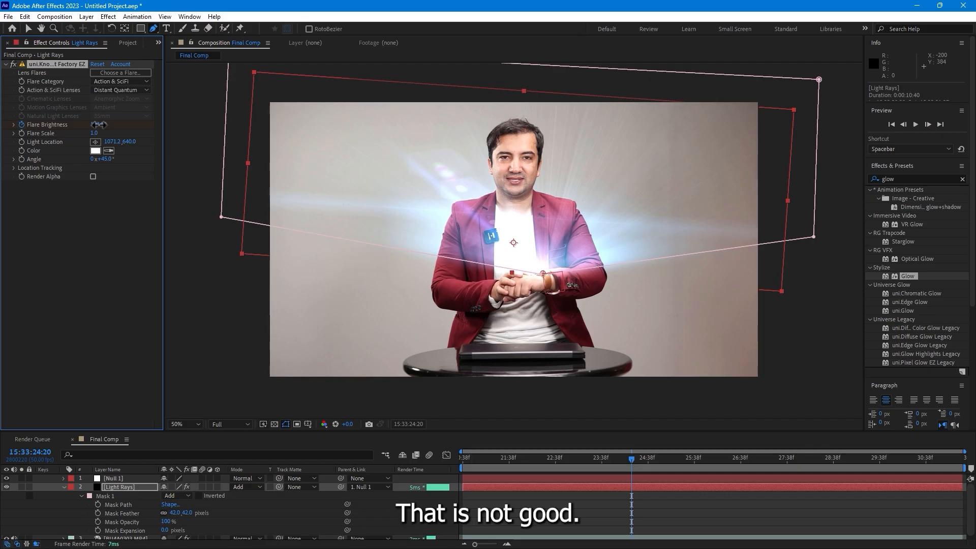
{"action": "left_click_drag", "start_coordinate": [634, 461], "coordinate": [665, 459]}
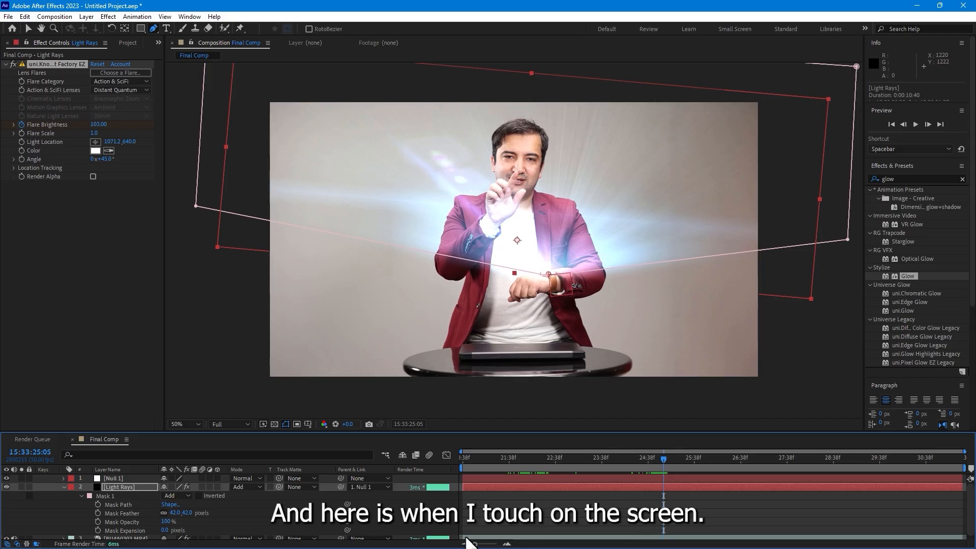
{"action": "left_click", "coordinate": [395, 492]}
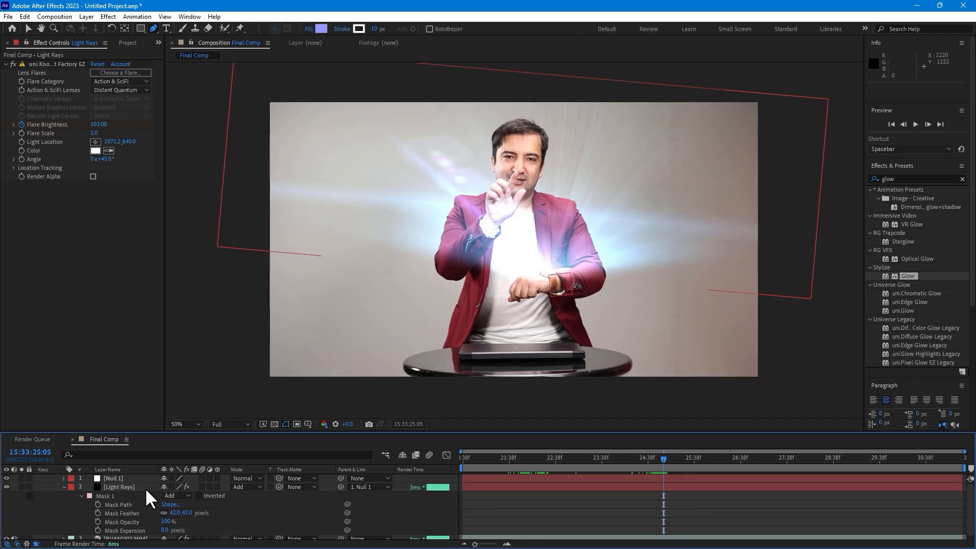
{"action": "left_click", "coordinate": [65, 486]}
{"action": "right_click", "coordinate": [297, 520]}
{"action": "mouse_move", "coordinate": [331, 396]}
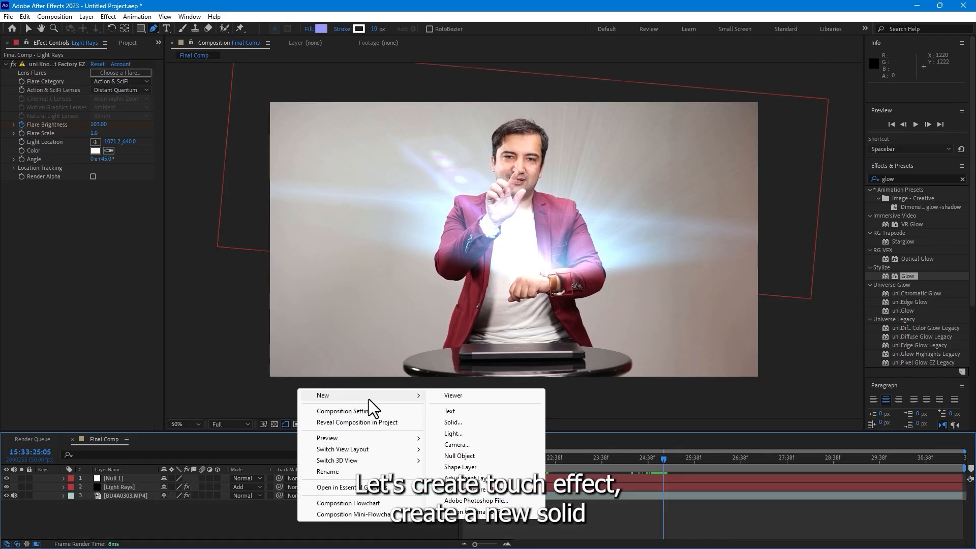
{"action": "left_click", "coordinate": [451, 422]}
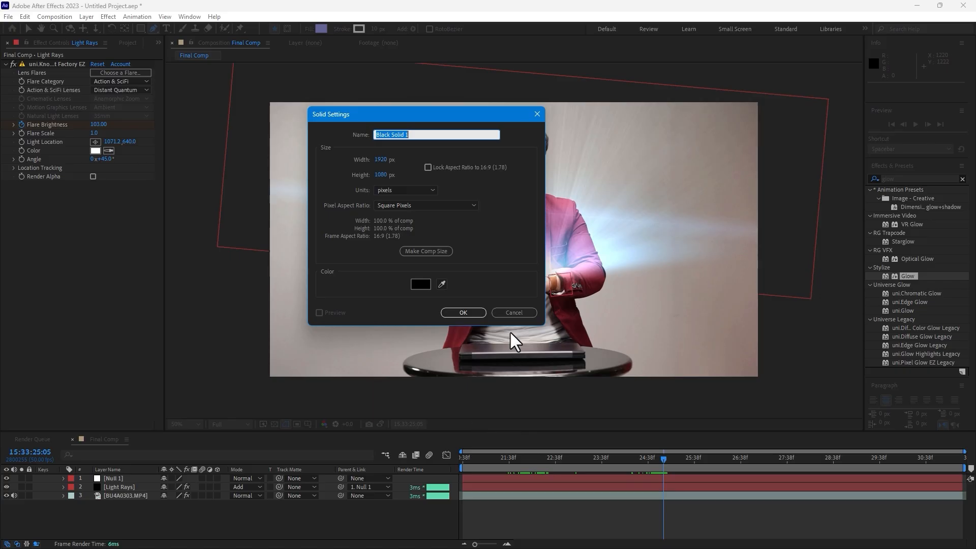
{"action": "left_click", "coordinate": [511, 313]}
Step: Try the uni.HUD Components effect on the BU4A0303.MP4 video layer
{"action": "left_click", "coordinate": [116, 495]}
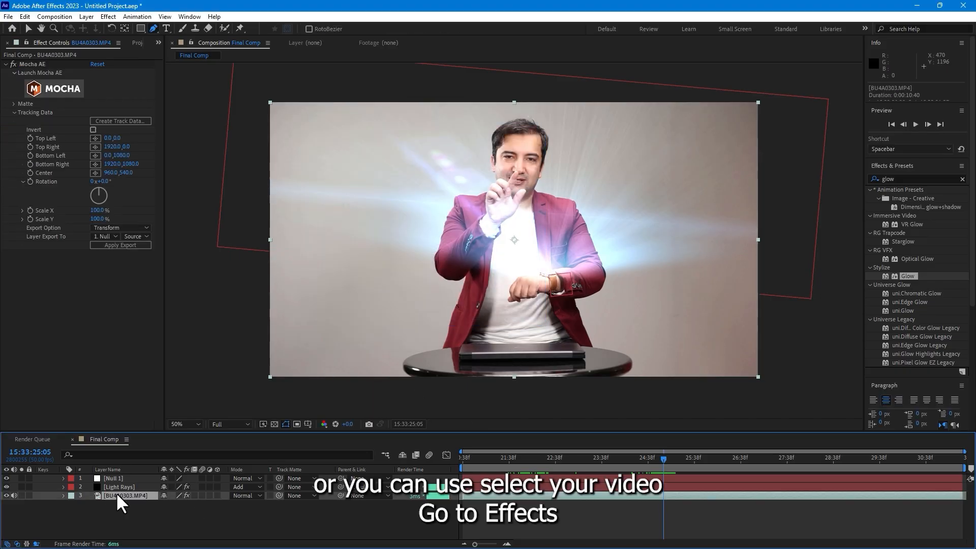
{"action": "left_click", "coordinate": [109, 17]}
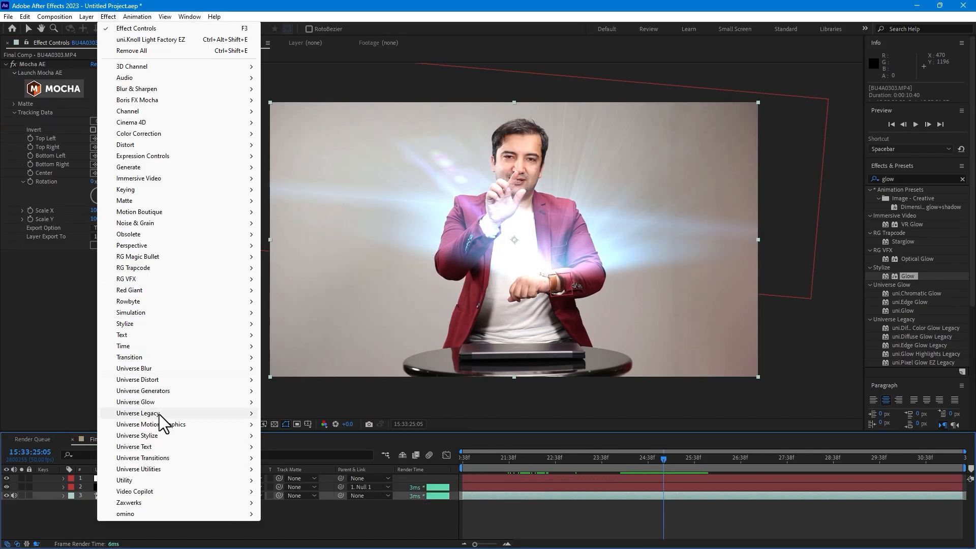
{"action": "mouse_move", "coordinate": [172, 435]}
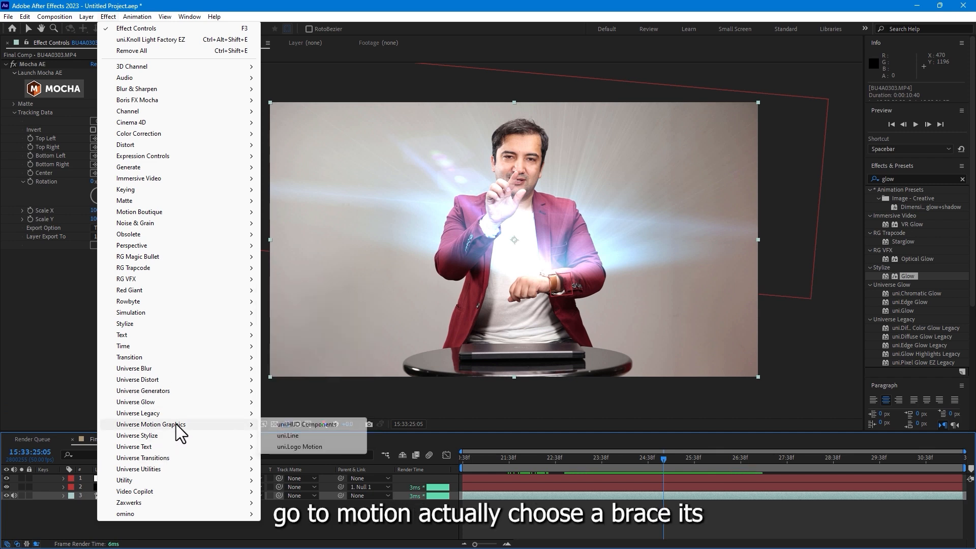
{"action": "left_click", "coordinate": [306, 424]}
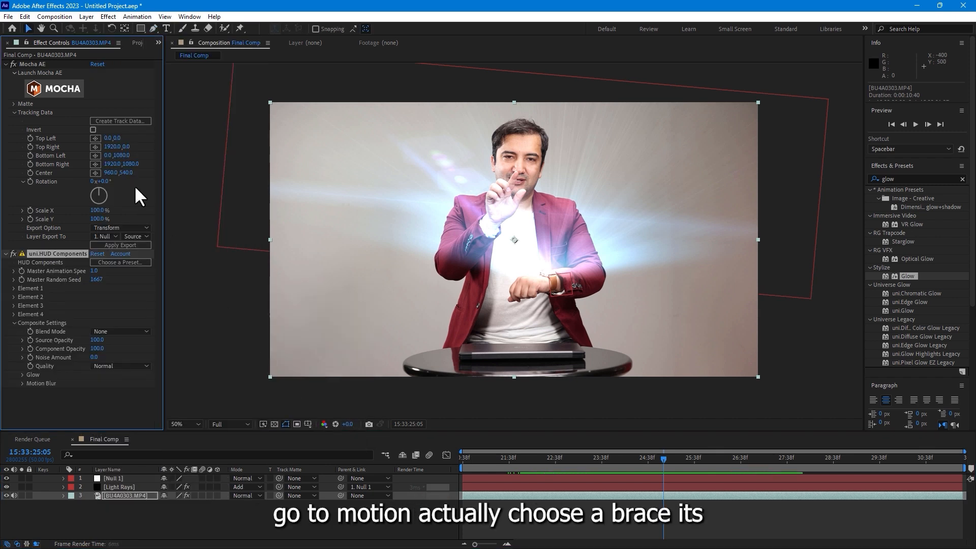
Step: Browse the HUD component presets, try the Blingon preset, and delete the HUD Components effect from the video layer
{"action": "left_click", "coordinate": [122, 262]}
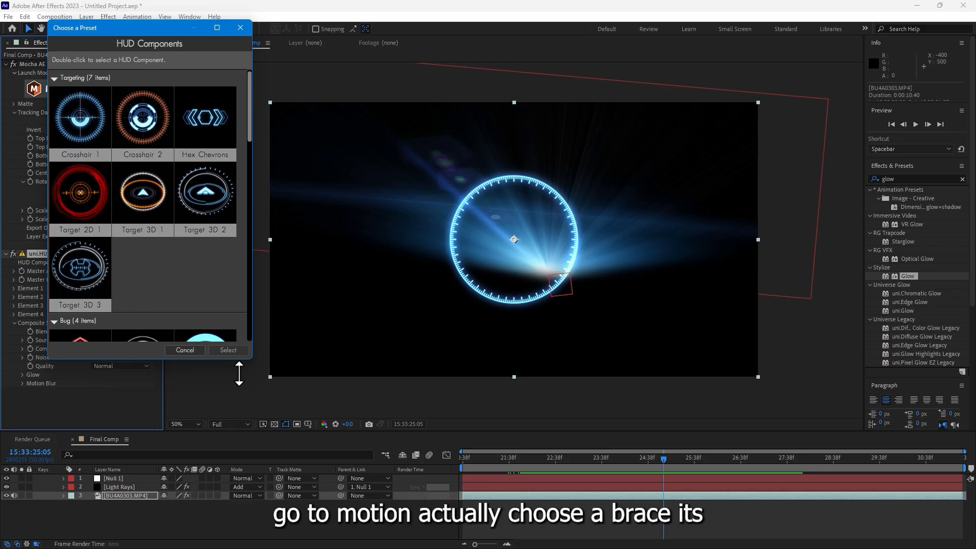
{"action": "scroll", "coordinate": [182, 247], "scroll_direction": "down", "scroll_amount": 1}
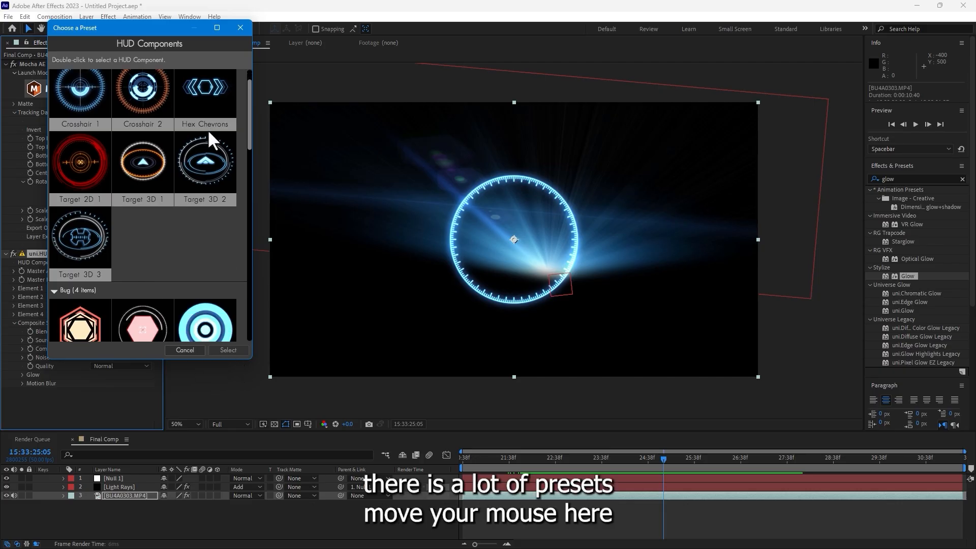
{"action": "scroll", "coordinate": [202, 122], "scroll_direction": "up", "scroll_amount": 1}
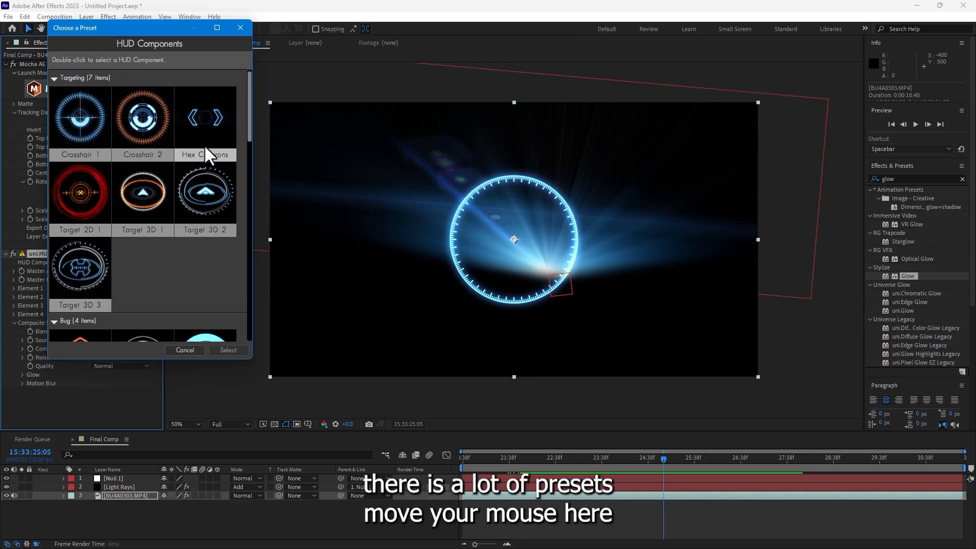
{"action": "scroll", "coordinate": [194, 279], "scroll_direction": "down", "scroll_amount": 3}
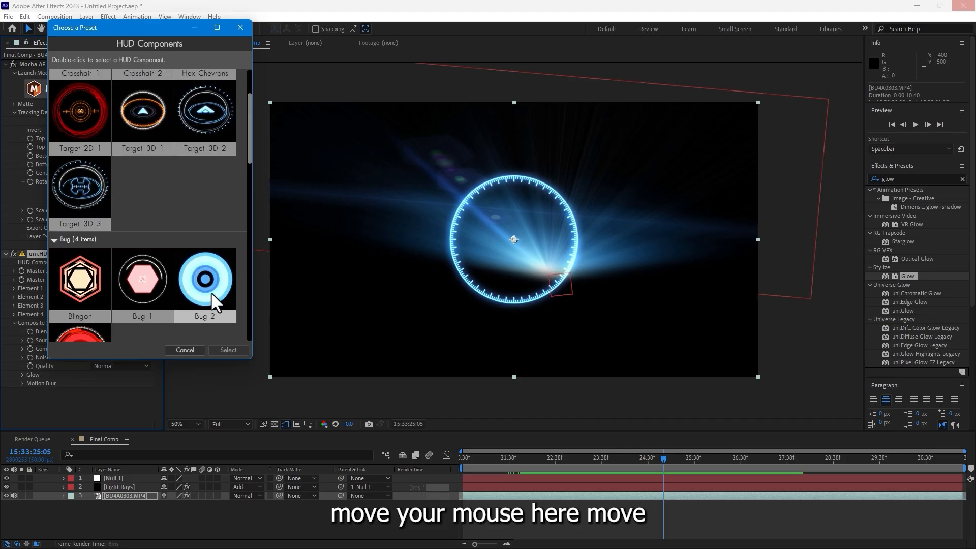
{"action": "double_click", "coordinate": [72, 285]}
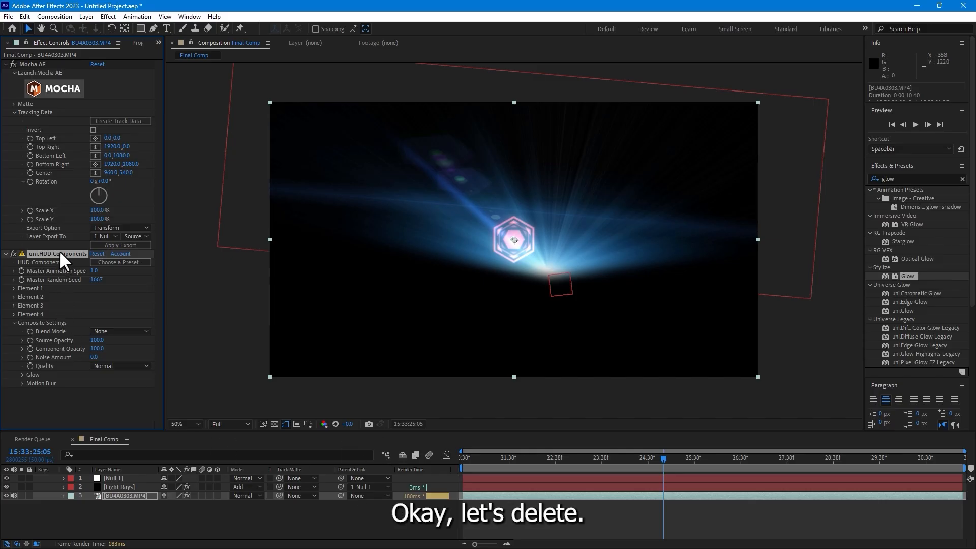
{"action": "key", "text": "Delete"}
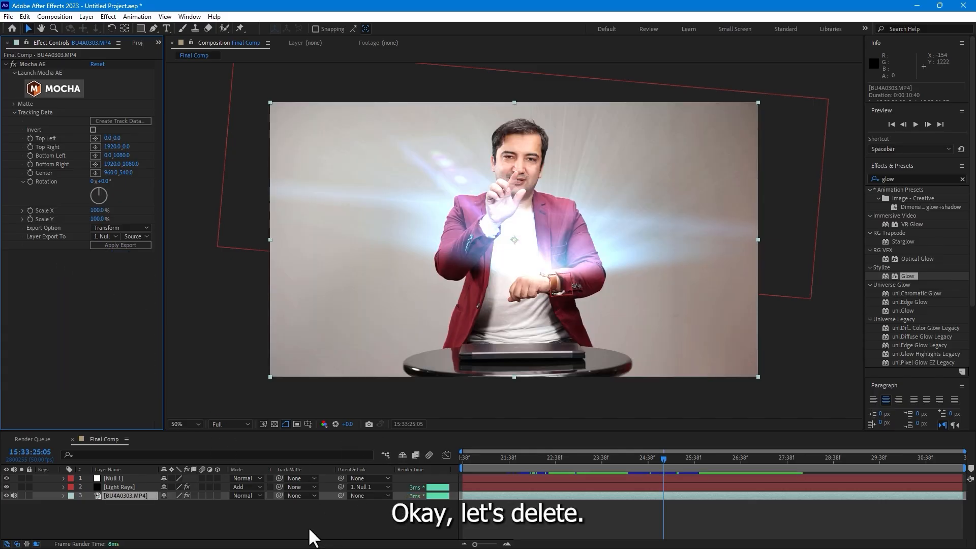
Step: Create a 1920 x 1080 px near-white solid (FFFCFC) named Circle
{"action": "right_click", "coordinate": [316, 393]}
{"action": "mouse_move", "coordinate": [337, 402]}
{"action": "left_click", "coordinate": [510, 428]}
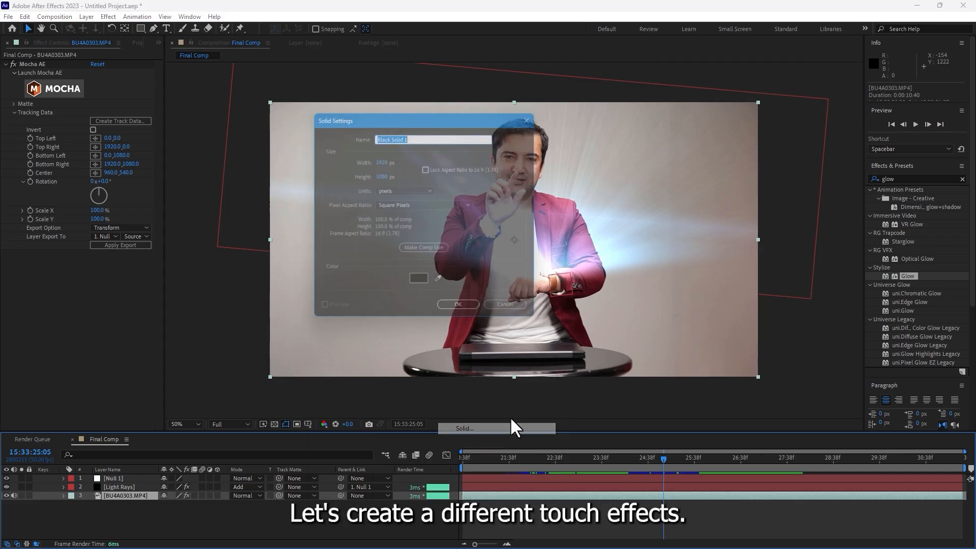
{"action": "left_click", "coordinate": [430, 282]}
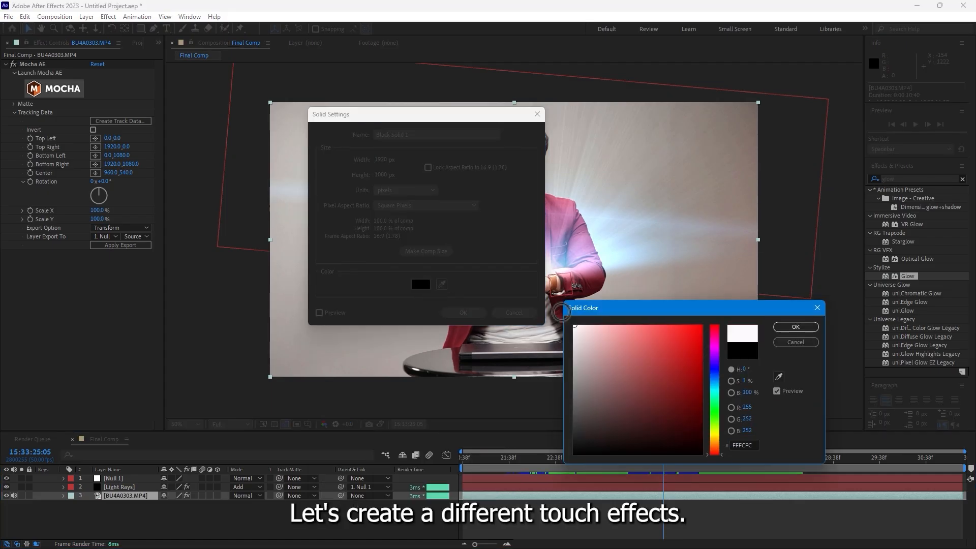
{"action": "left_click", "coordinate": [793, 326]}
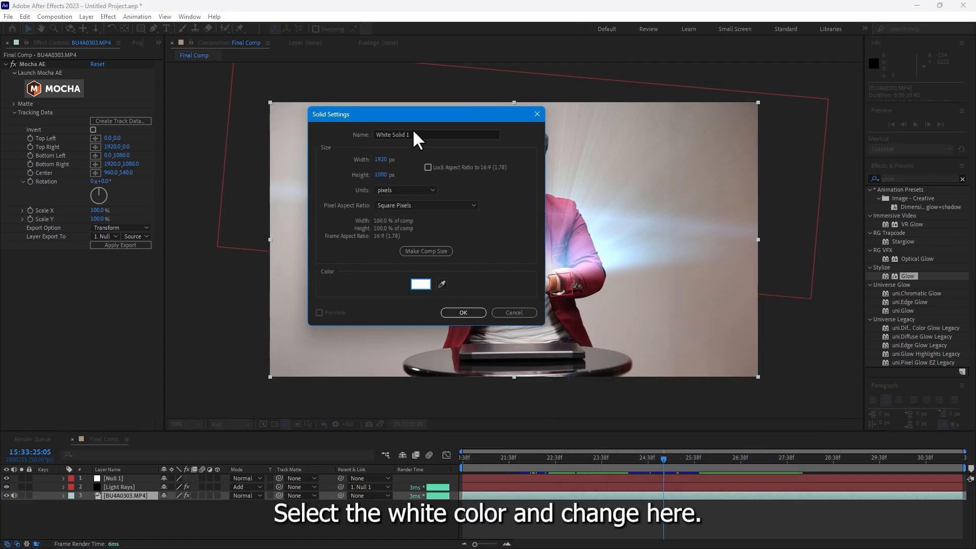
{"action": "left_click_drag", "start_coordinate": [413, 133], "coordinate": [366, 135]}
{"action": "type", "text": "Circle"}
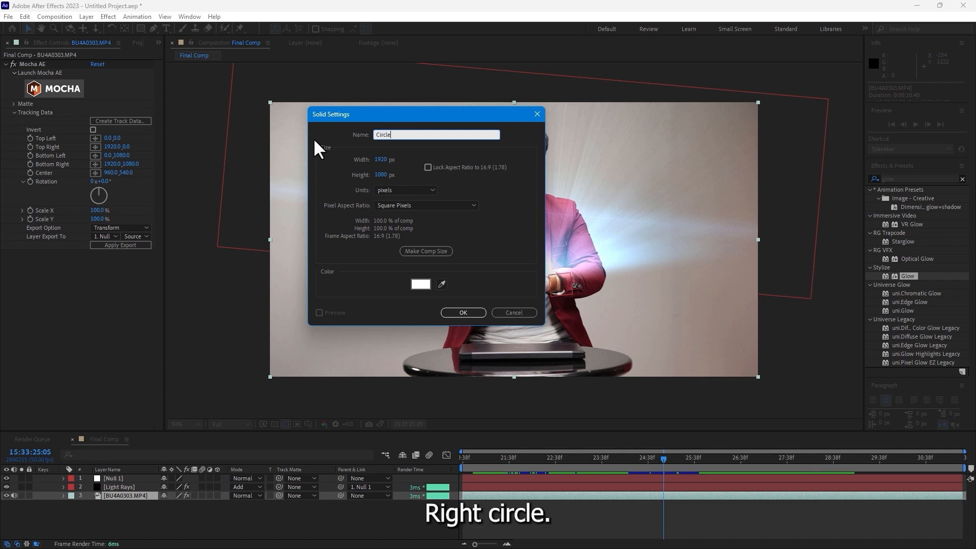
{"action": "key", "text": "Return"}
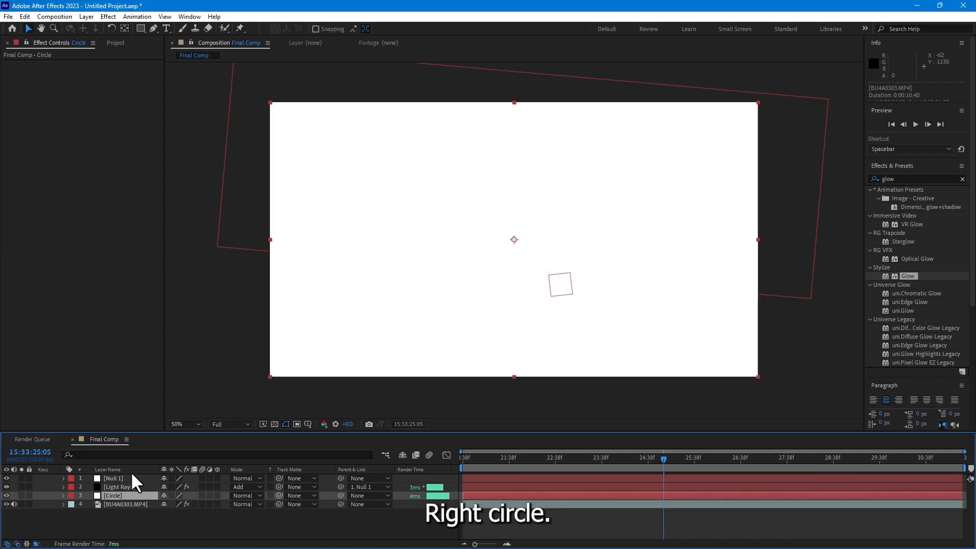
Step: Place the Circle layer above all other layers and apply the Generate category's Circle effect to it
{"action": "left_click_drag", "start_coordinate": [110, 493], "coordinate": [120, 478]}
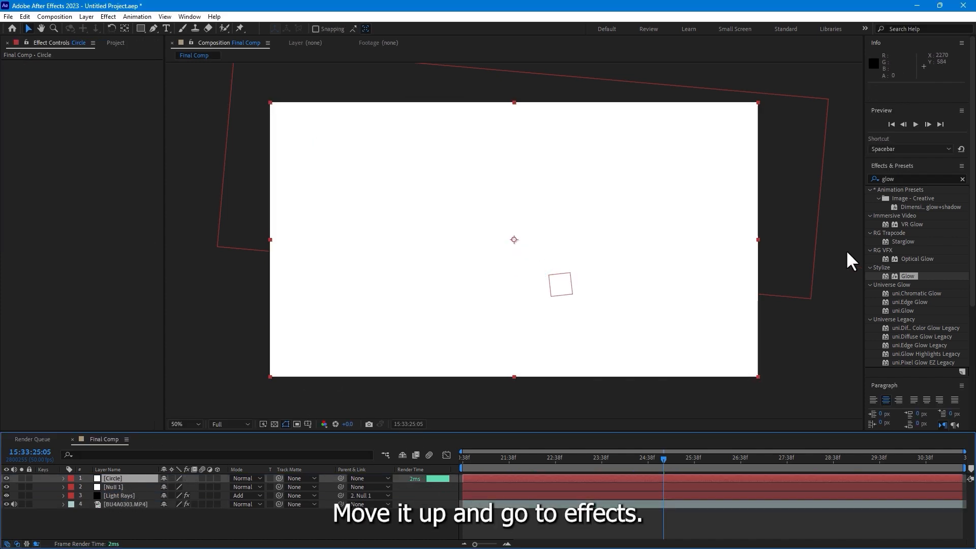
{"action": "left_click", "coordinate": [894, 179]}
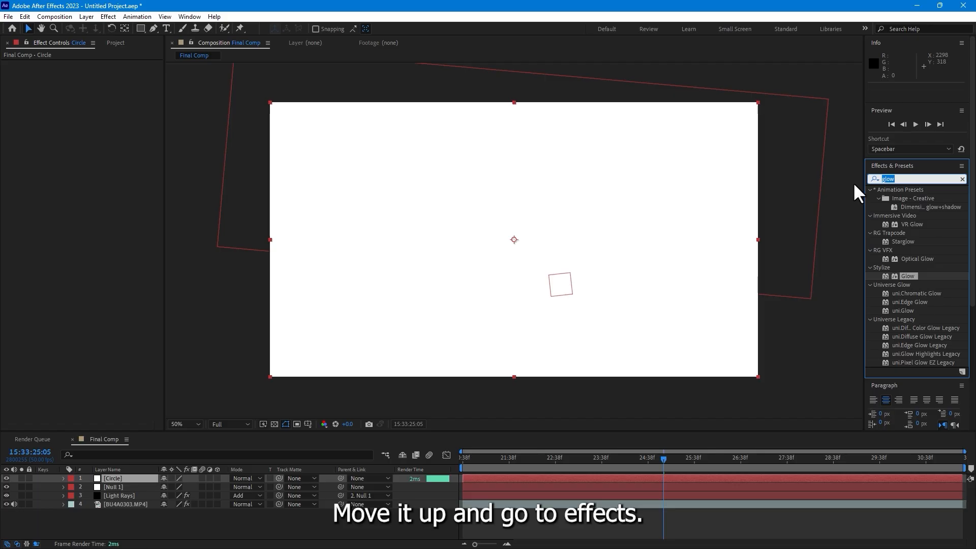
{"action": "type", "text": "circle"}
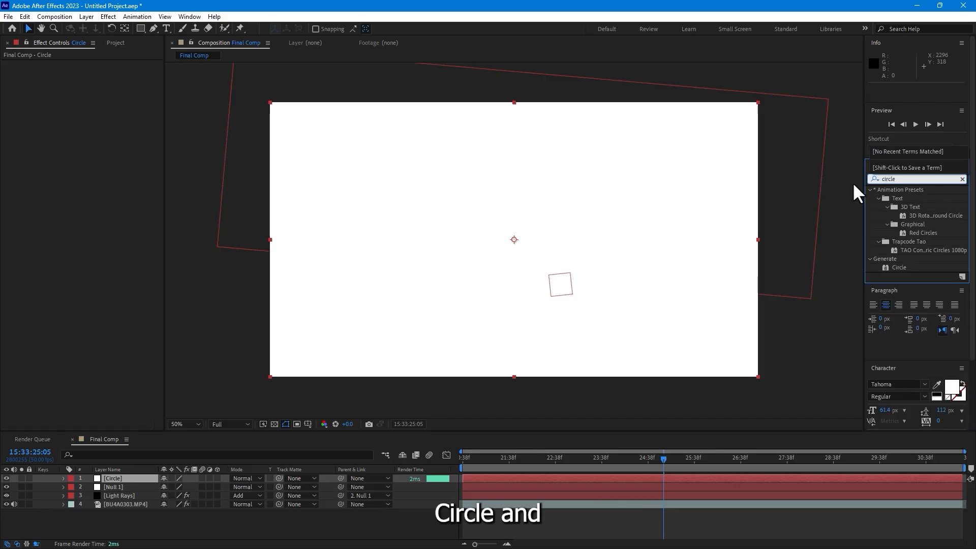
{"action": "double_click", "coordinate": [896, 267]}
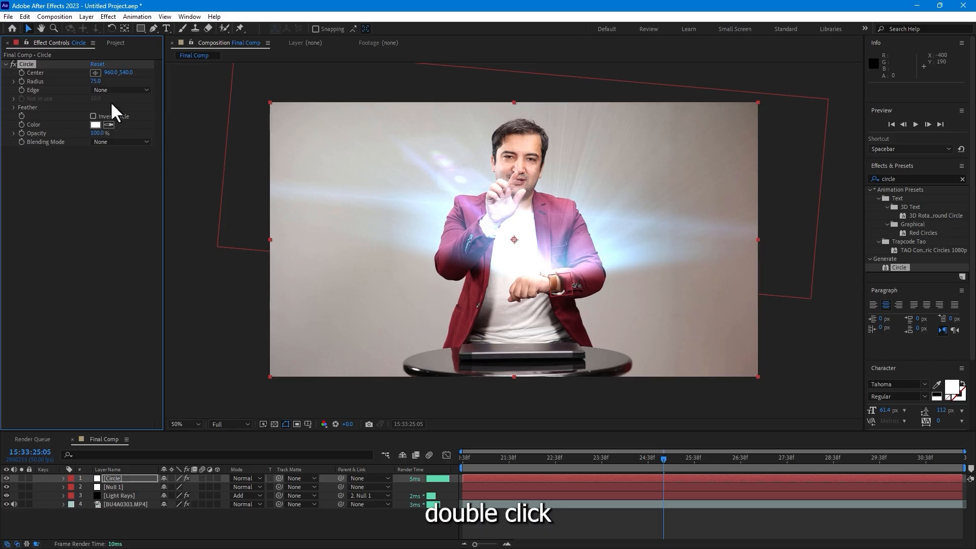
Step: Set the circle's Radius to 90, centre it at the fingertip at 976, 280, and change its Edge to Thickness
{"action": "left_click_drag", "start_coordinate": [113, 81], "coordinate": [109, 81]}
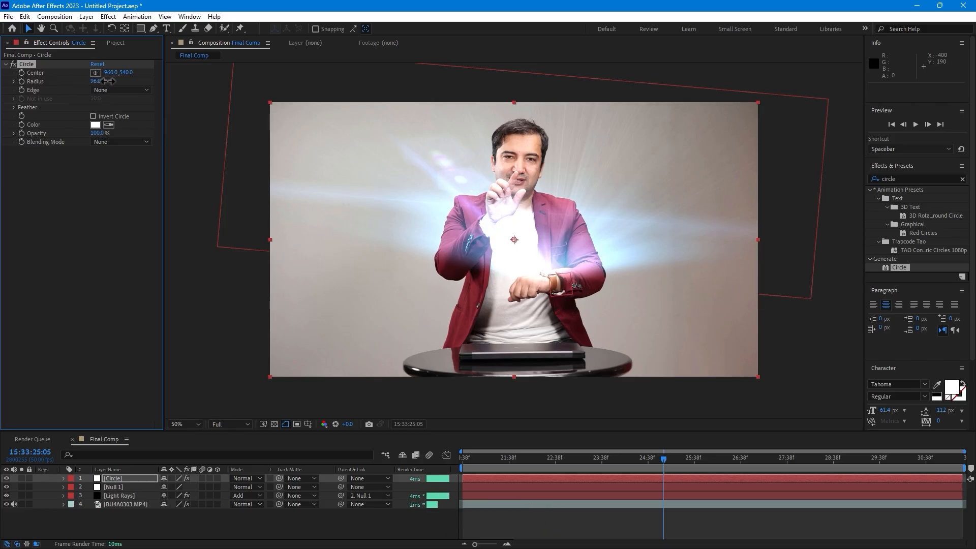
{"action": "left_click_drag", "start_coordinate": [514, 240], "coordinate": [517, 180]}
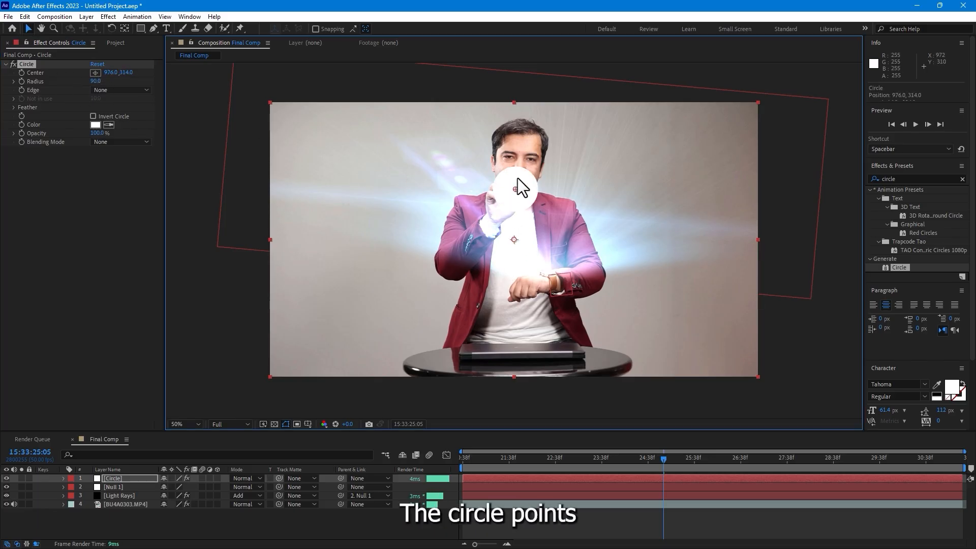
{"action": "left_click", "coordinate": [138, 90]}
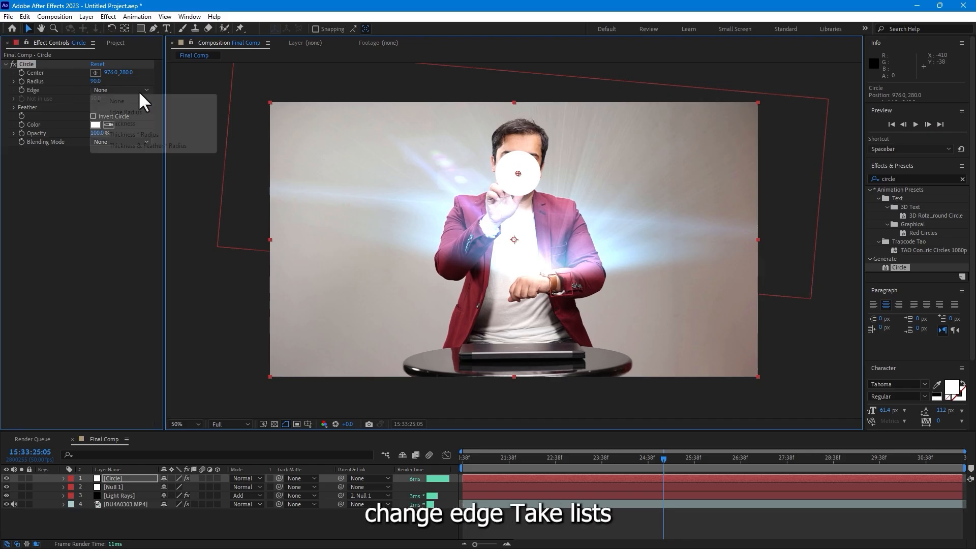
{"action": "left_click", "coordinate": [139, 121]}
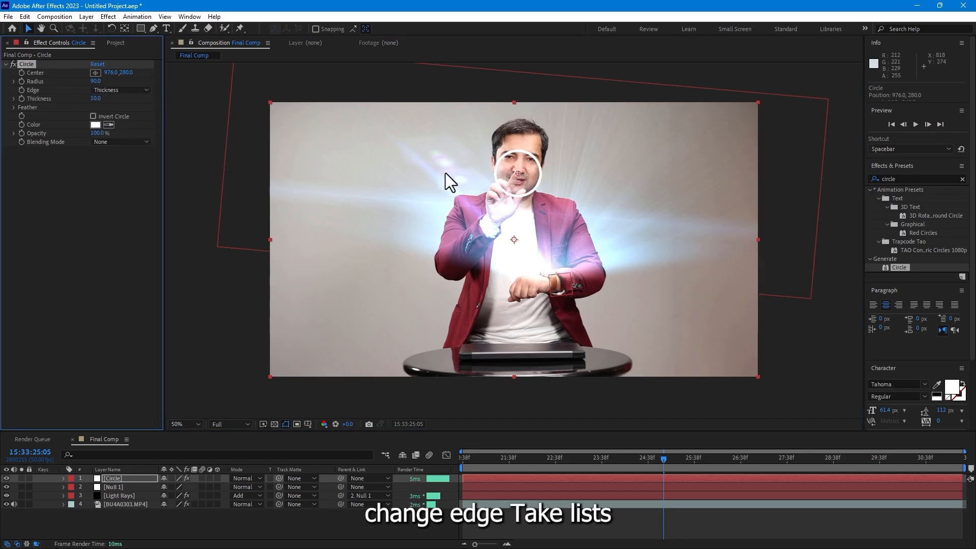
Step: Keyframe the circle's Radius from -24 to 77 and Opacity from 100% to 0% between 15:33:25:05 and 15:33:25:20
{"action": "left_click_drag", "start_coordinate": [95, 95], "coordinate": [92, 143]}
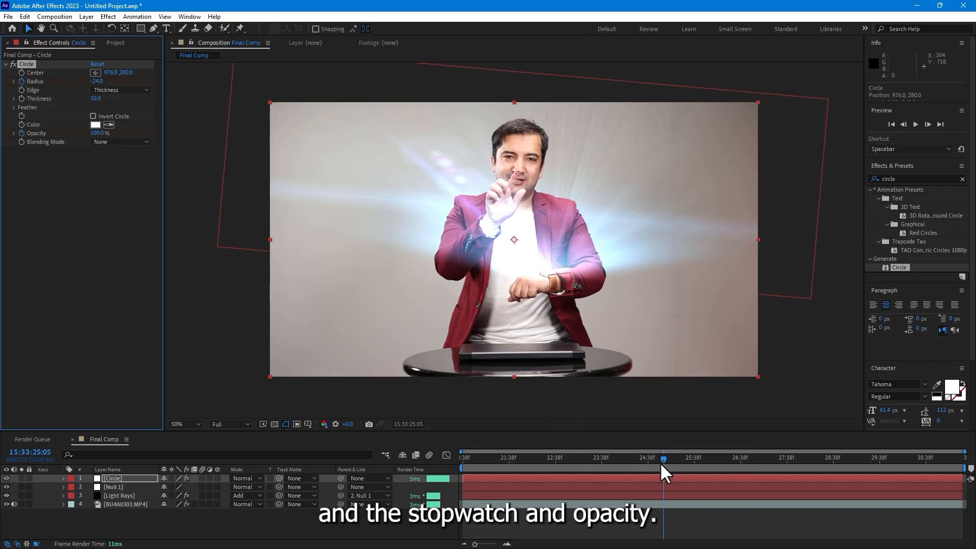
{"action": "left_click_drag", "start_coordinate": [664, 458], "coordinate": [678, 456]}
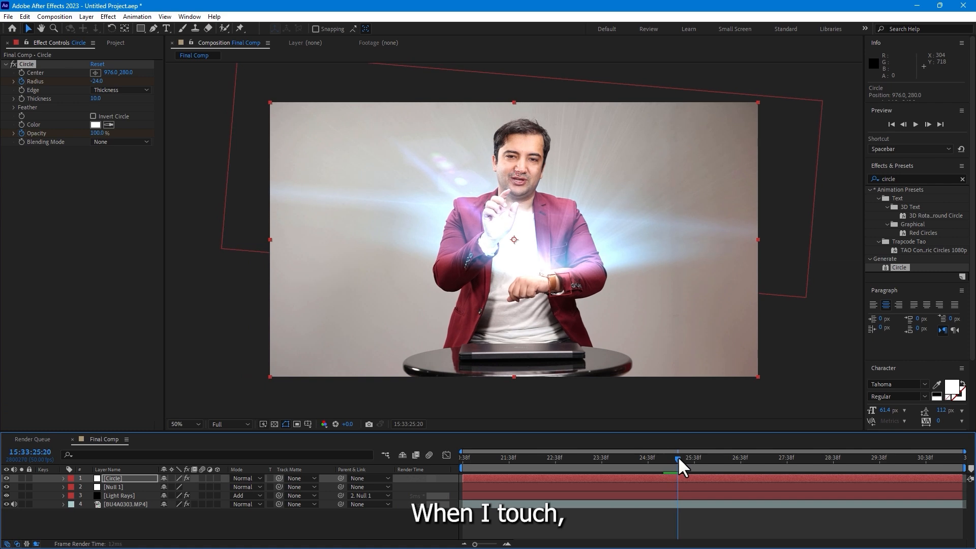
{"action": "left_click_drag", "start_coordinate": [95, 82], "coordinate": [141, 96]}
{"action": "left_click_drag", "start_coordinate": [93, 133], "coordinate": [79, 176]}
{"action": "mouse_move", "coordinate": [678, 460]}
{"action": "left_mouse_down"}
{"action": "mouse_move", "coordinate": [649, 462]}
{"action": "mouse_move", "coordinate": [672, 464]}
{"action": "mouse_move", "coordinate": [662, 469]}
{"action": "left_mouse_up"}
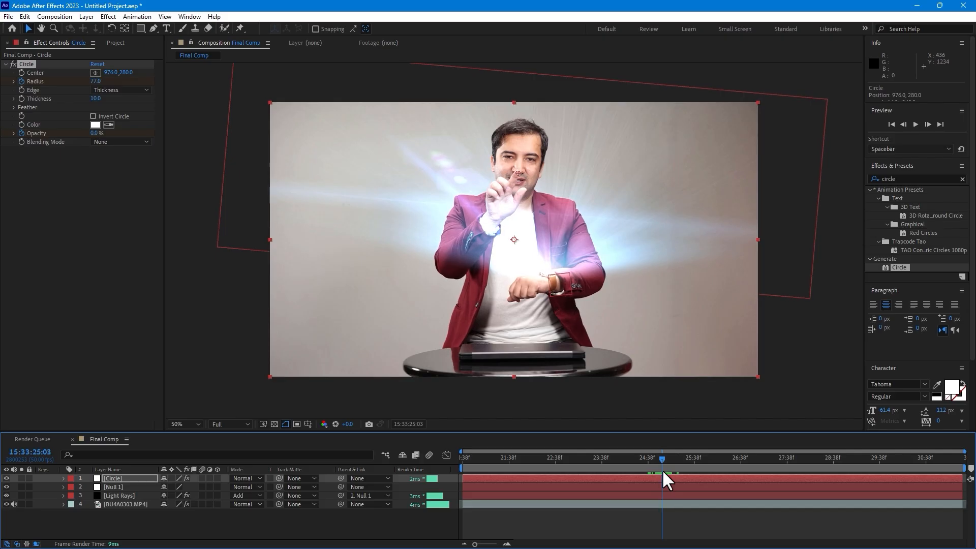
Step: Reveal the Circle layer's keyframes, and trim and shift the layer so it starts at 15:33:25:00
{"action": "left_click", "coordinate": [665, 480]}
{"action": "key", "text": "u"}
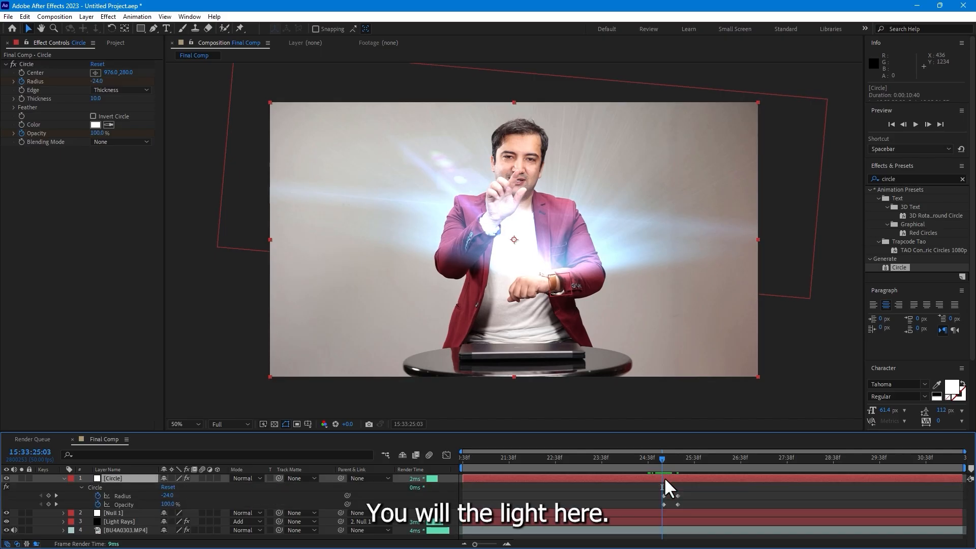
{"action": "mouse_move", "coordinate": [660, 463]}
{"action": "left_mouse_down"}
{"action": "mouse_move", "coordinate": [651, 457]}
{"action": "mouse_move", "coordinate": [669, 459]}
{"action": "mouse_move", "coordinate": [658, 463]}
{"action": "left_mouse_up"}
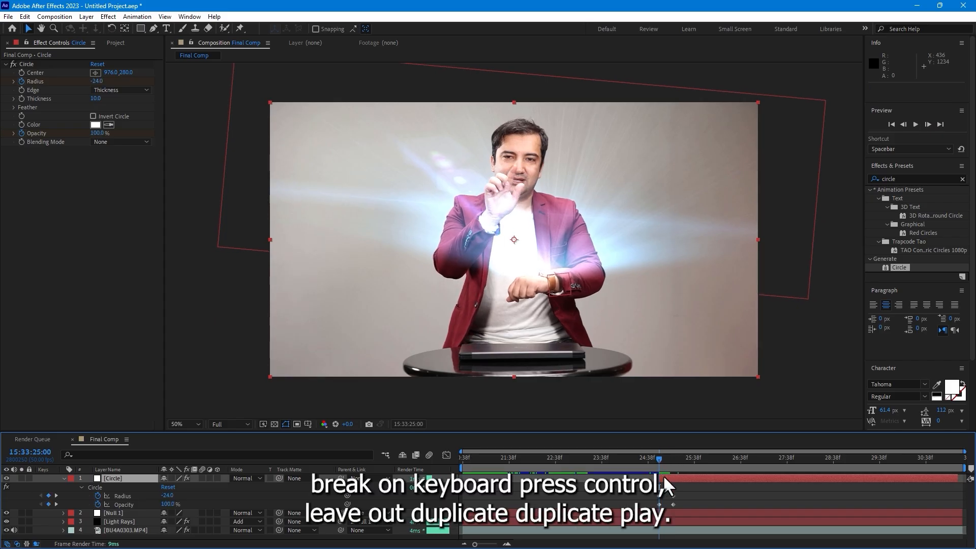
Step: Duplicate the Circle layer twice and stagger the copies in time by a few frames
{"action": "key", "text": "ctrl+d"}
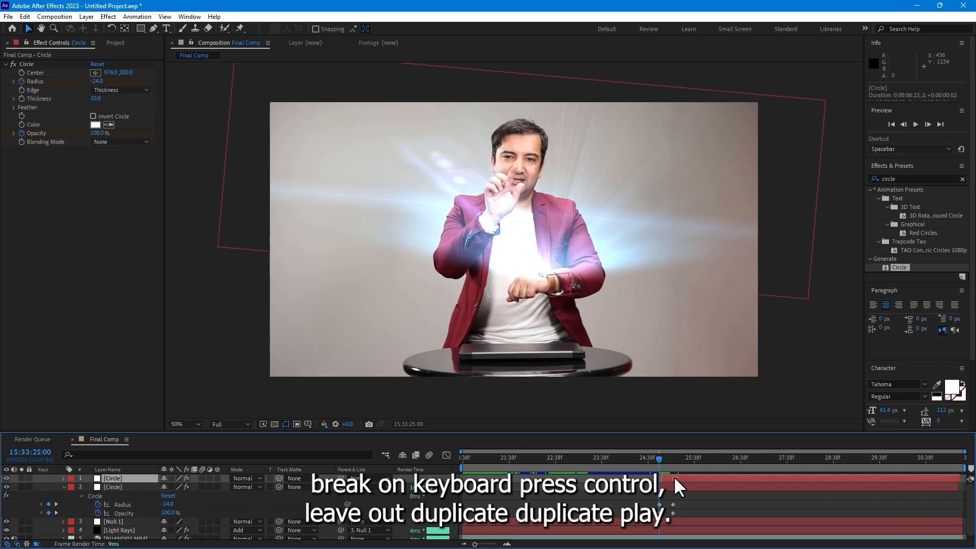
{"action": "key", "text": "ctrl+d"}
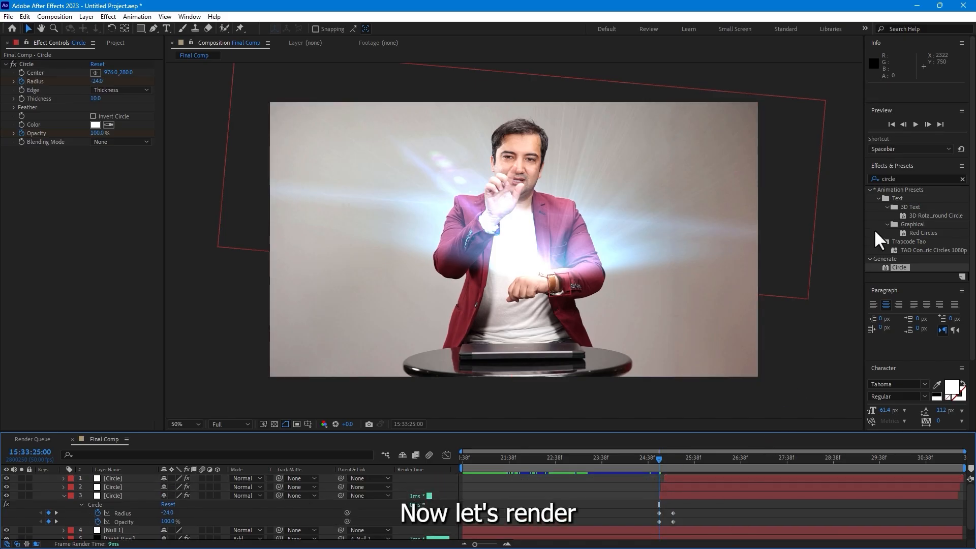
Step: Preview the touch animation and return the current time to 15:33:24:45, just before the circles start
{"action": "left_click", "coordinate": [914, 124]}
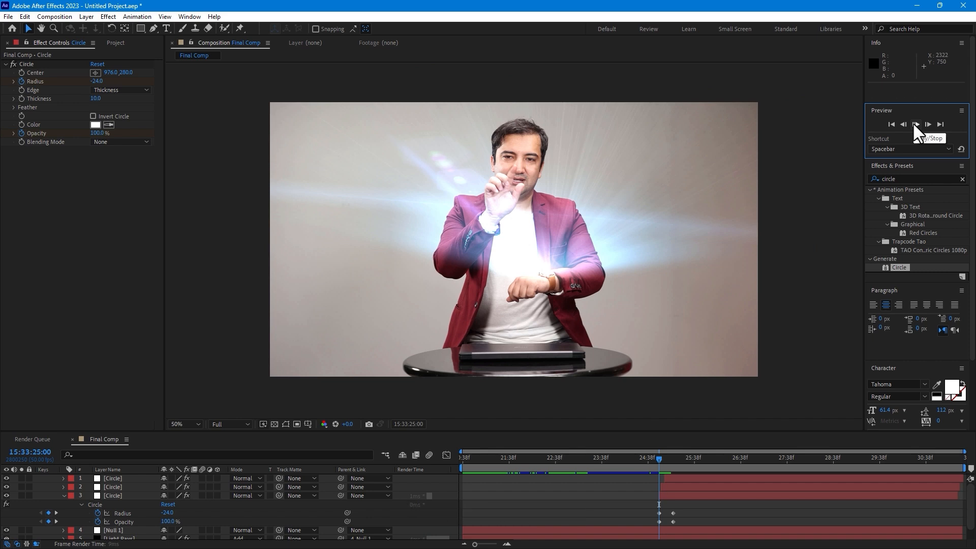
{"action": "left_click", "coordinate": [914, 124]}
{"action": "left_click", "coordinate": [654, 461]}
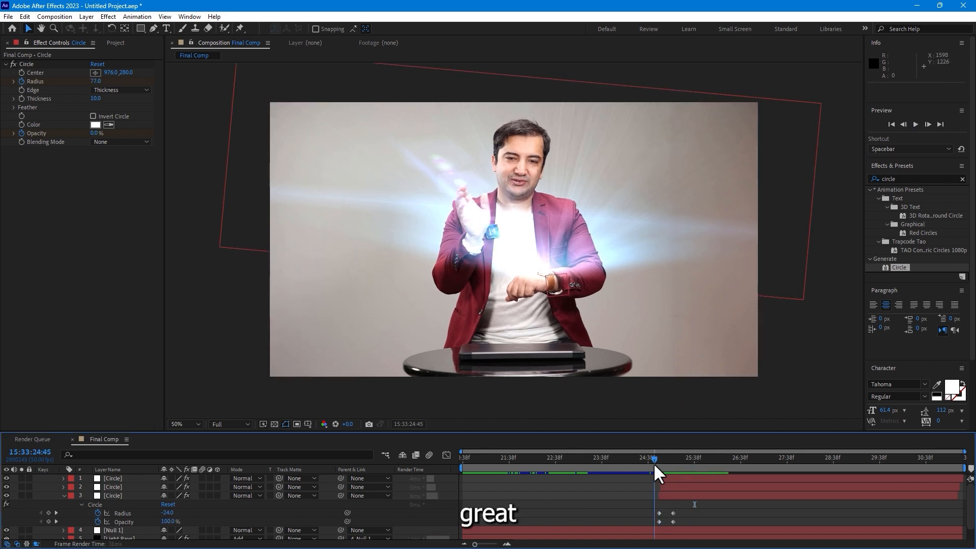
Step: Collapse the expanded Circle layer and set the current time to 15:33:25:23
{"action": "left_click", "coordinate": [64, 495]}
{"action": "mouse_move", "coordinate": [669, 454]}
{"action": "left_mouse_down"}
{"action": "mouse_move", "coordinate": [657, 456]}
{"action": "mouse_move", "coordinate": [682, 458]}
{"action": "left_mouse_up"}
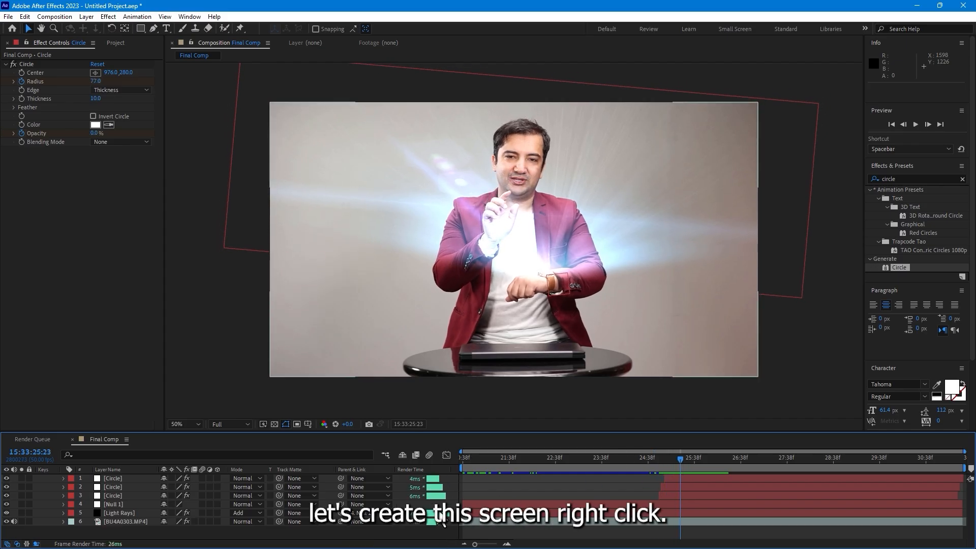
{"action": "right_click", "coordinate": [436, 533]}
{"action": "mouse_move", "coordinate": [469, 411]}
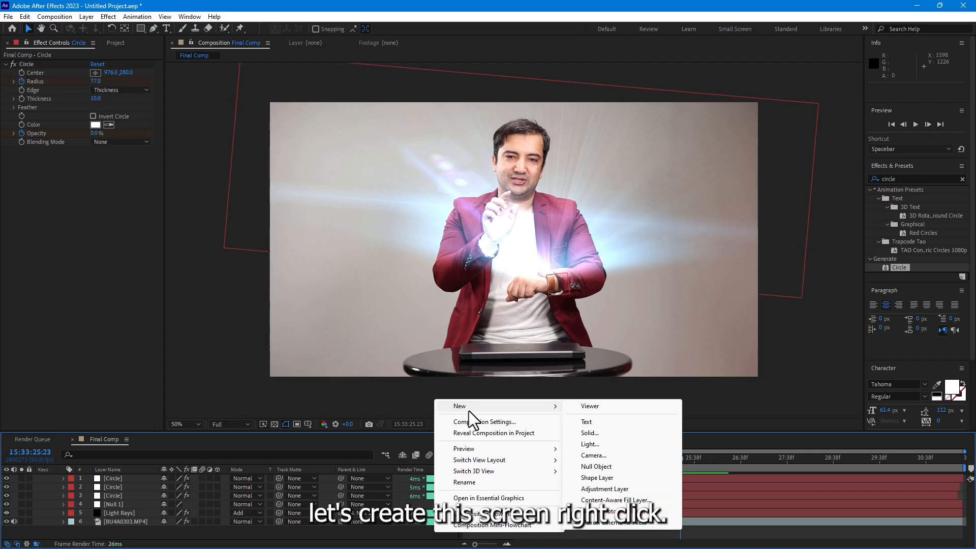
{"action": "left_click", "coordinate": [380, 534]}
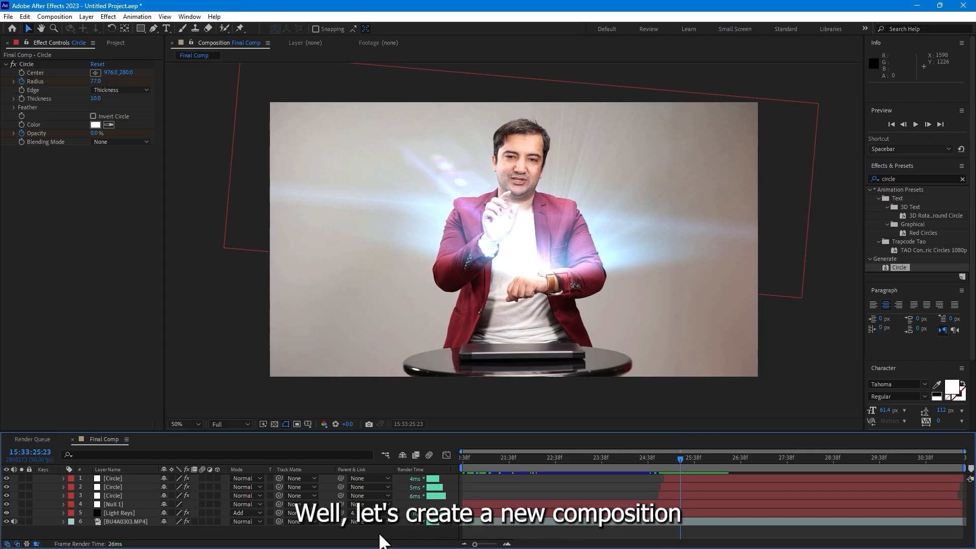
Step: Create a new 1920 x 1080, 50 fps composition named Screen
{"action": "left_click", "coordinate": [48, 17]}
{"action": "left_click", "coordinate": [62, 25]}
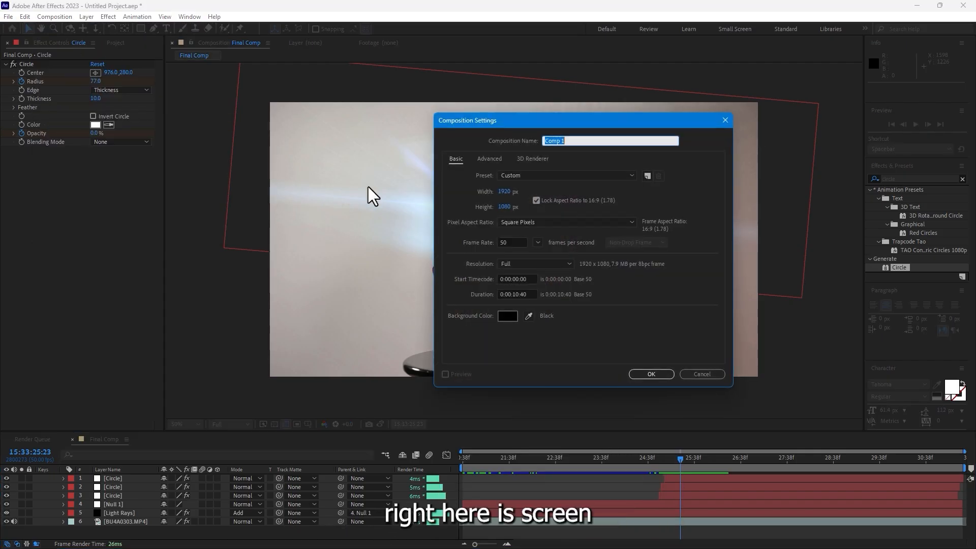
{"action": "type", "text": "Screen"}
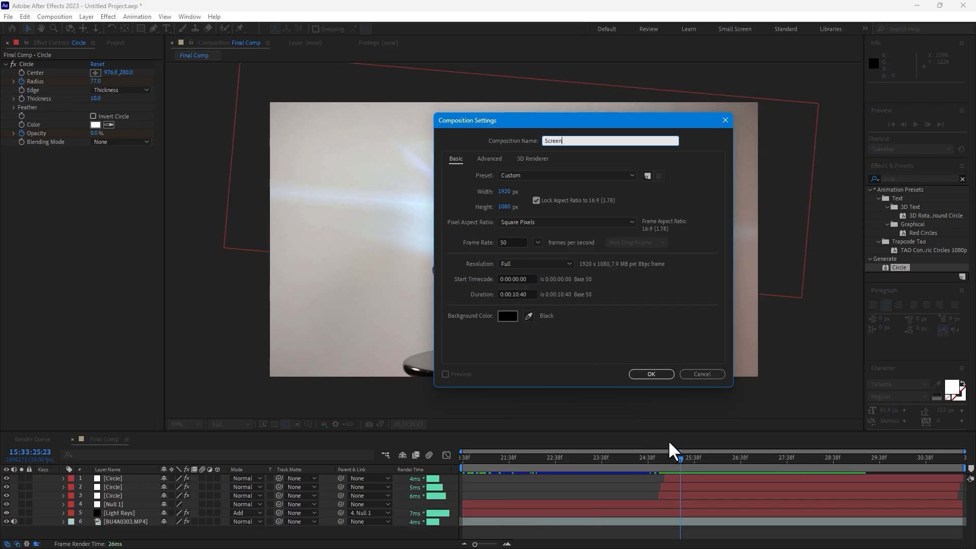
{"action": "left_click", "coordinate": [645, 371]}
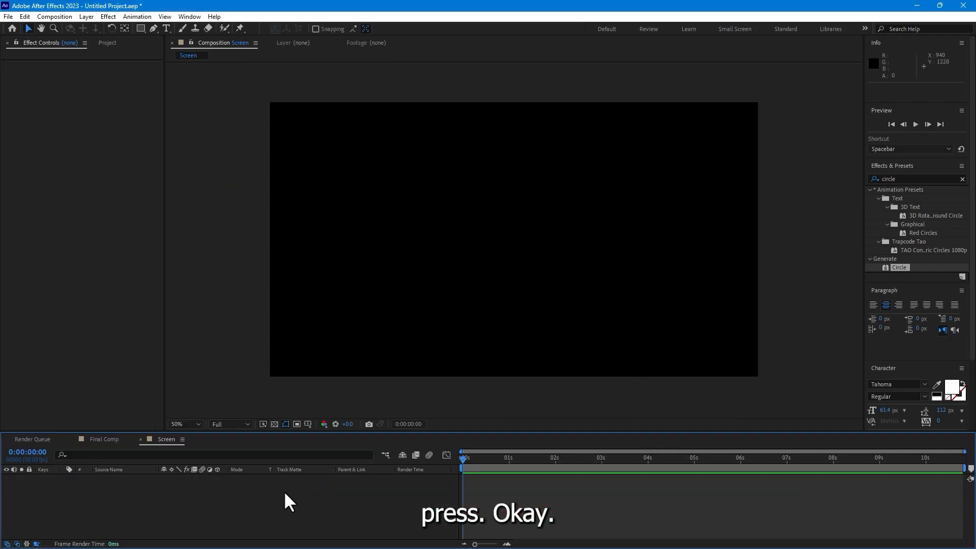
Step: Create a comp-sized white solid and add a full-frame rectangular mask set to Subtract
{"action": "key", "text": "ctrl+y"}
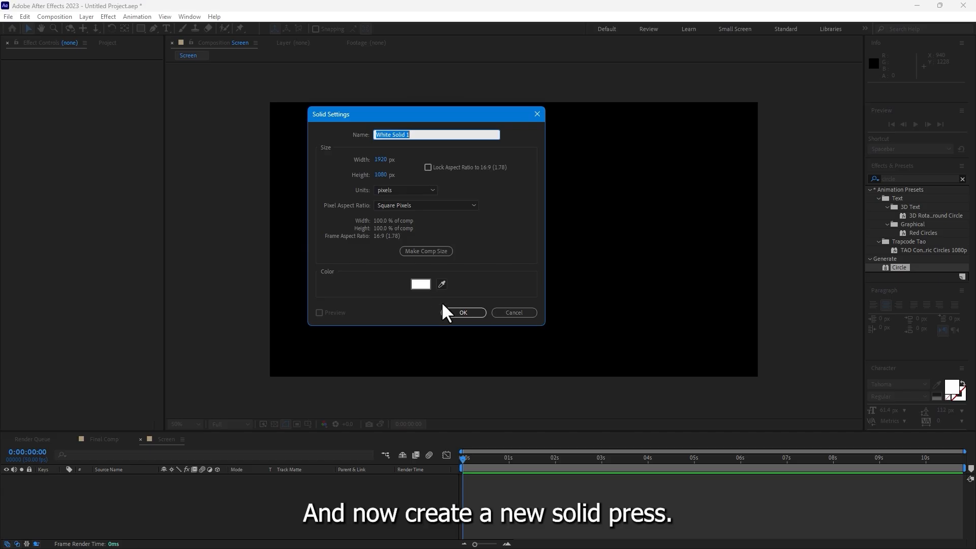
{"action": "left_click", "coordinate": [458, 310]}
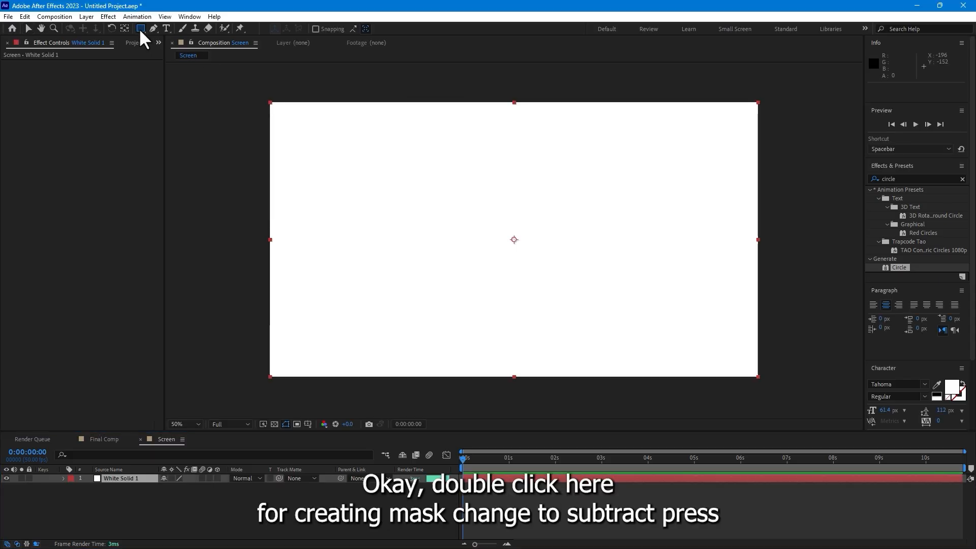
{"action": "double_click", "coordinate": [140, 29]}
{"action": "left_click", "coordinate": [168, 496]}
{"action": "left_click", "coordinate": [178, 440]}
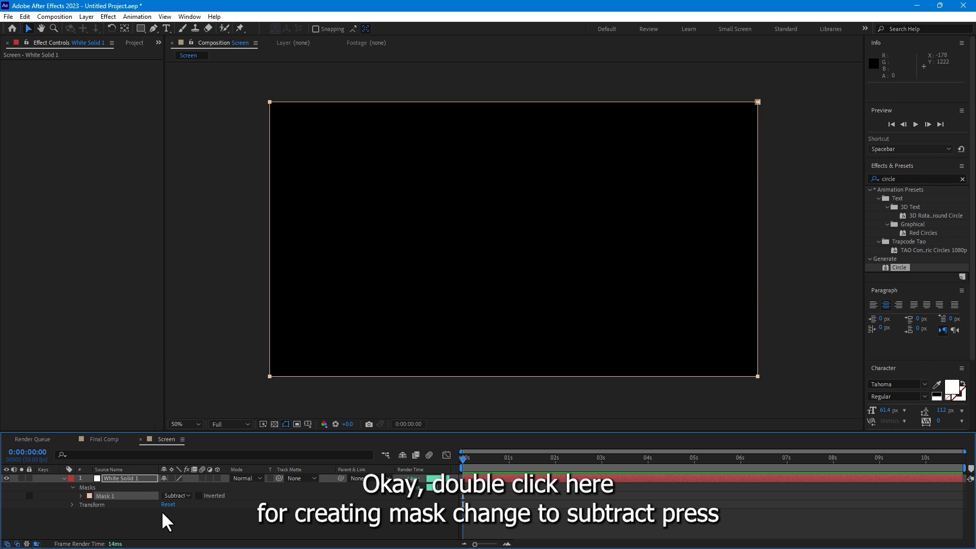
Step: Set the mask's Feather to 17.8 pixels and its Expansion to -3.7 pixels to form a soft border
{"action": "key", "text": "m"}
{"action": "key", "text": "m"}
{"action": "left_click_drag", "start_coordinate": [176, 504], "coordinate": [239, 504]}
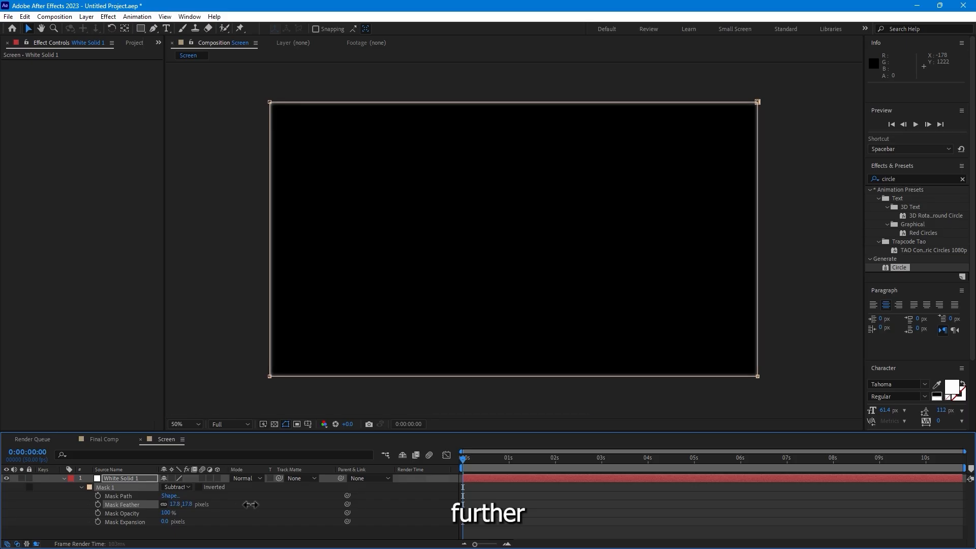
{"action": "left_click_drag", "start_coordinate": [163, 521], "coordinate": [148, 524]}
{"action": "left_click", "coordinate": [259, 525]}
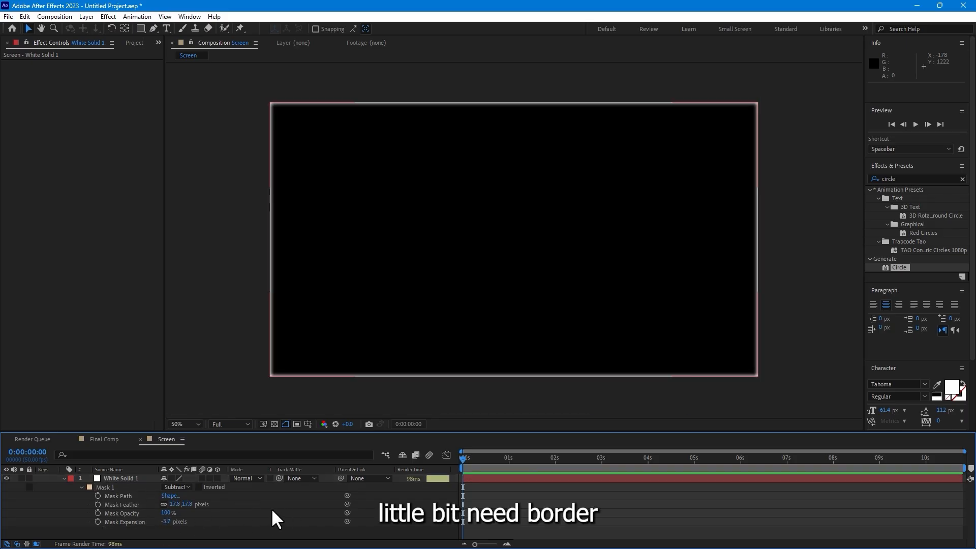
Step: Add a second comp-sized white solid and apply the uni.Grid Legacy effect to it
{"action": "key", "text": "ctrl+y"}
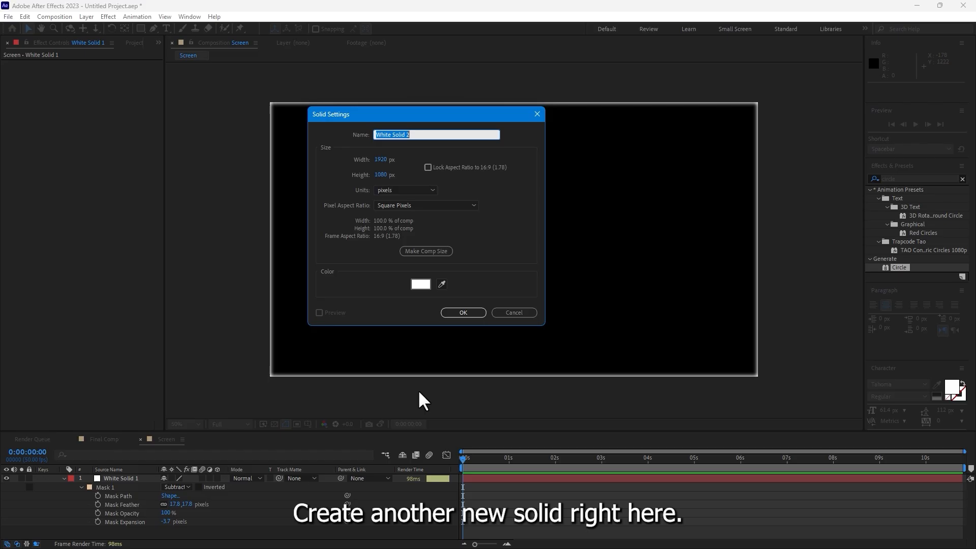
{"action": "left_click", "coordinate": [460, 313]}
{"action": "left_click", "coordinate": [889, 179]}
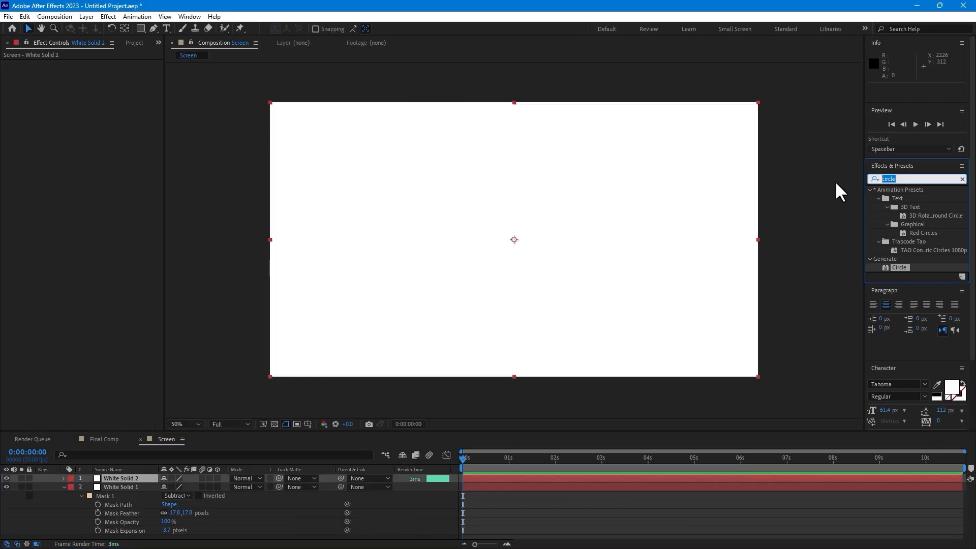
{"action": "type", "text": "gri"}
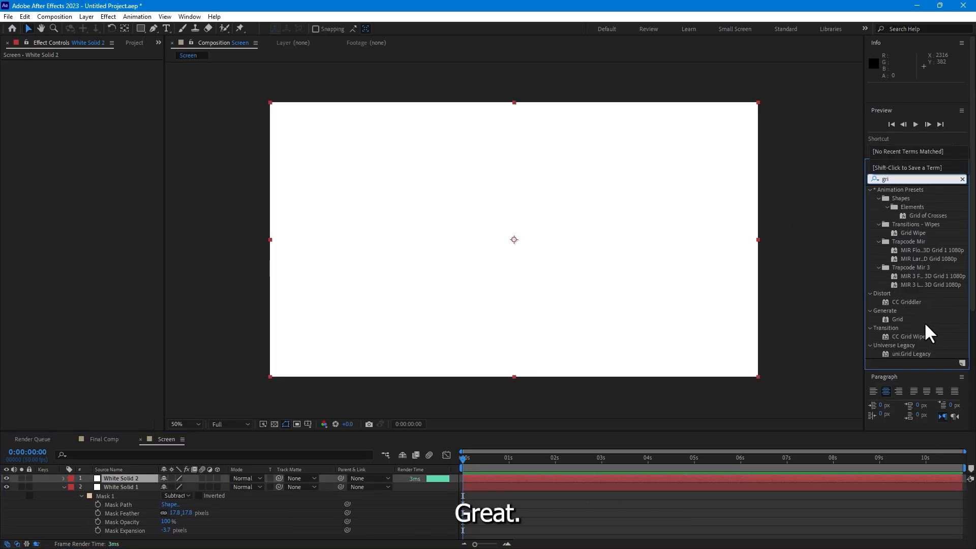
{"action": "double_click", "coordinate": [901, 353]}
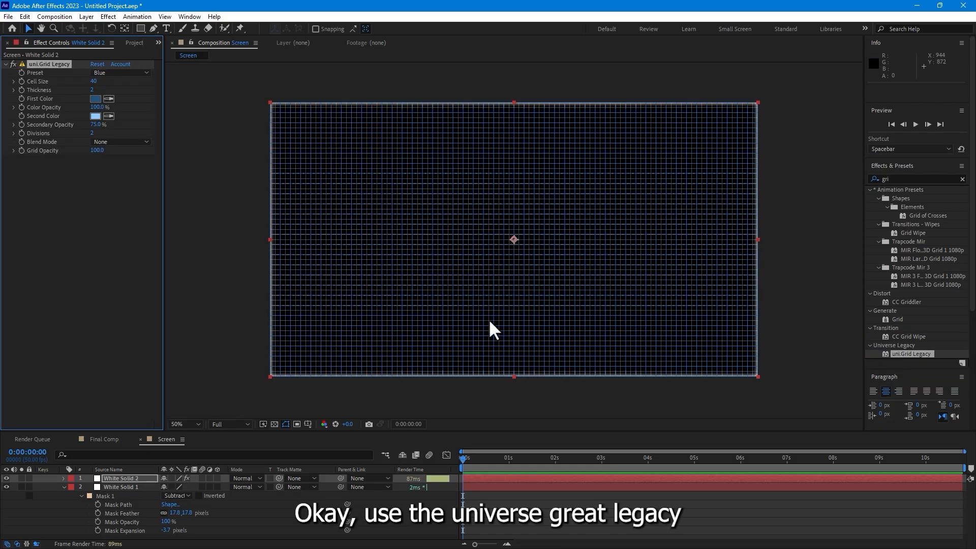
Step: Switch the grid effect to the Green preset and make its Second Color white
{"action": "left_click", "coordinate": [133, 73]}
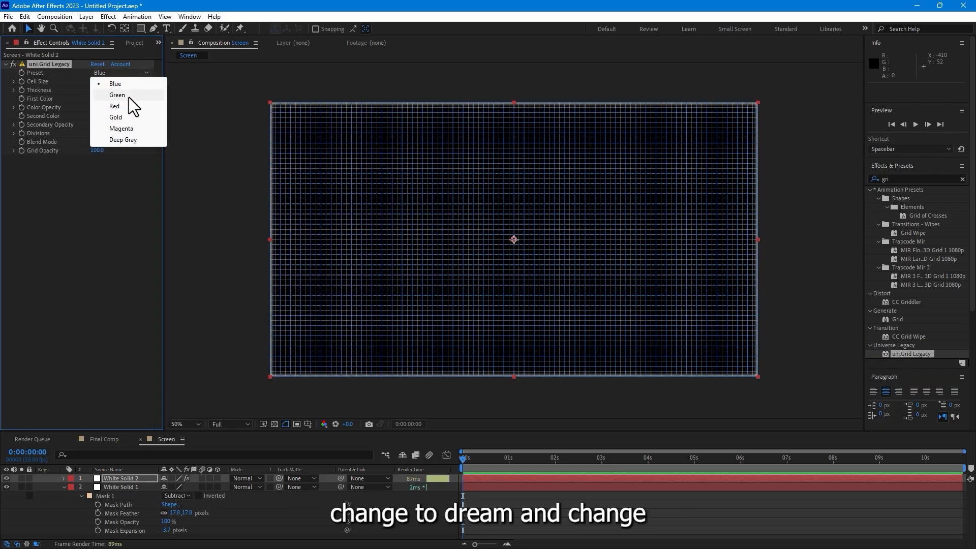
{"action": "left_click", "coordinate": [118, 95]}
{"action": "left_click", "coordinate": [95, 116]}
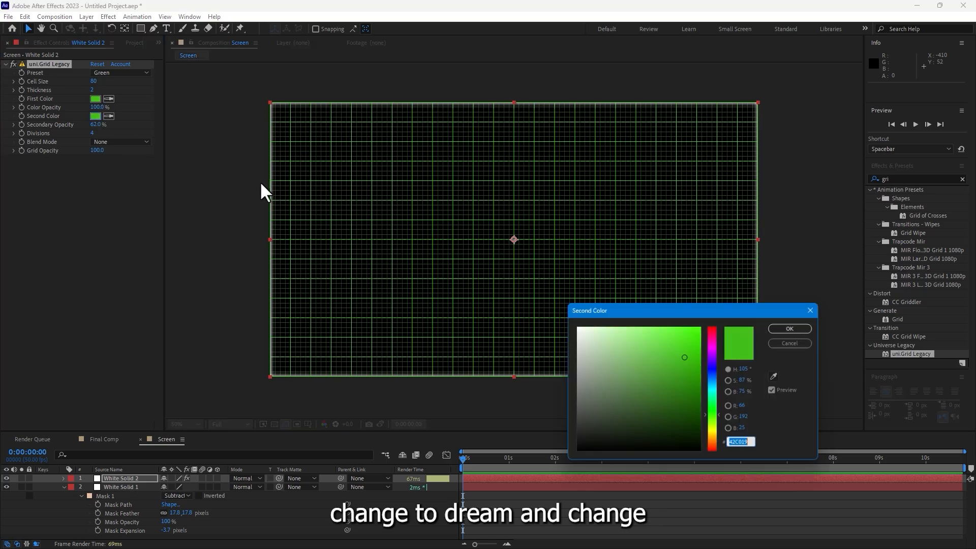
{"action": "left_click_drag", "start_coordinate": [621, 366], "coordinate": [550, 309]}
{"action": "left_click", "coordinate": [791, 326]}
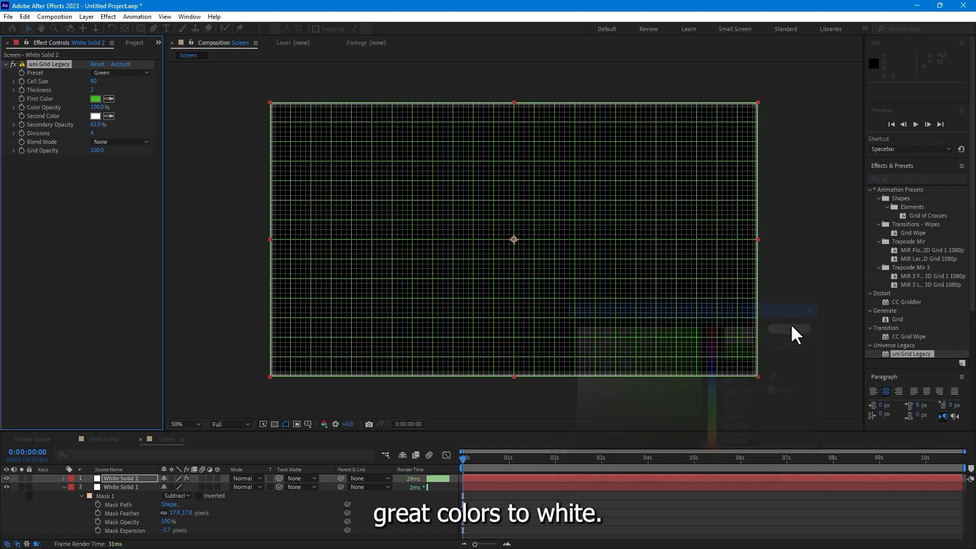
Step: Change the grid's First Color to a light aqua
{"action": "left_click", "coordinate": [100, 99]}
{"action": "left_click_drag", "start_coordinate": [624, 343], "coordinate": [558, 386]}
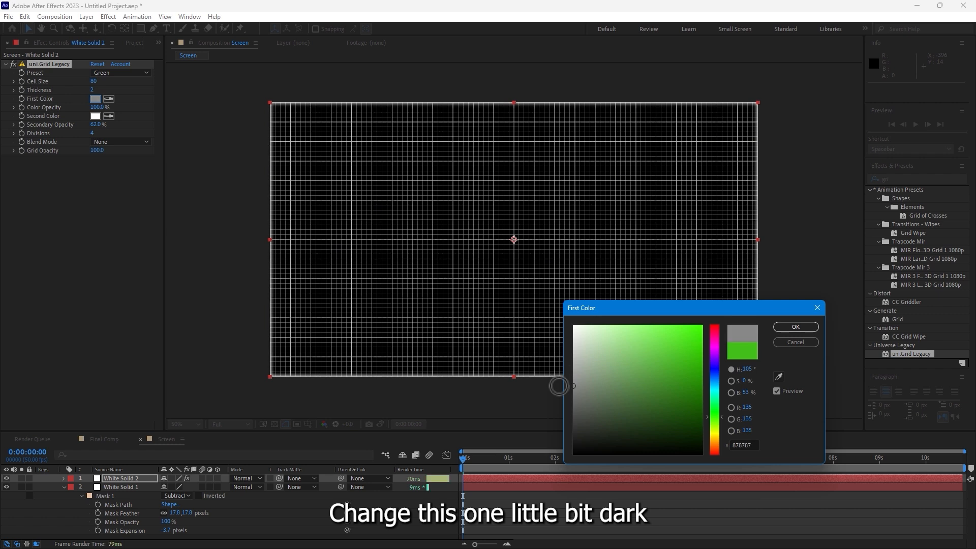
{"action": "left_click", "coordinate": [712, 393]}
{"action": "left_click_drag", "start_coordinate": [596, 346], "coordinate": [640, 317]}
{"action": "left_click", "coordinate": [794, 327]}
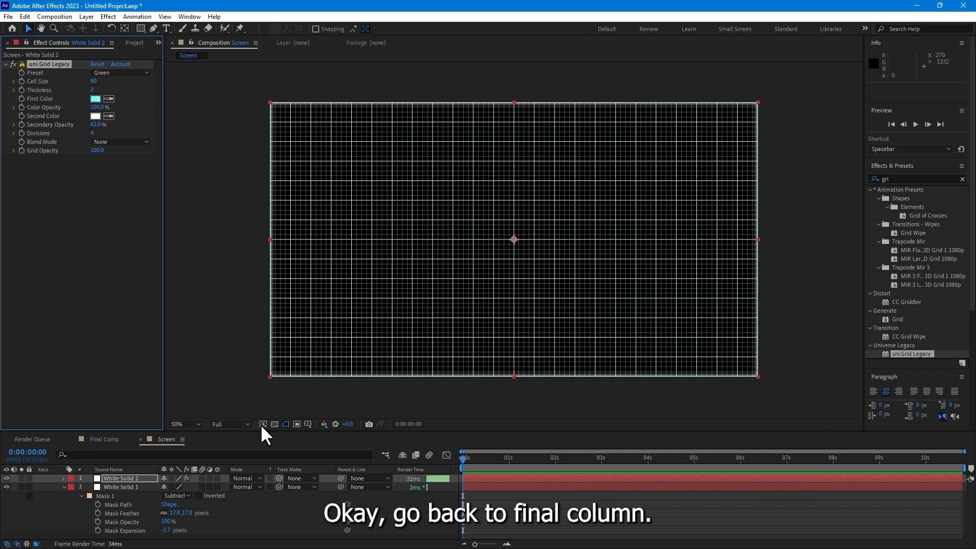
Step: Add the Screen composition as the uppermost layer in Final Comp, scaled to 46% and positioned at 1010, 330
{"action": "left_click", "coordinate": [96, 439]}
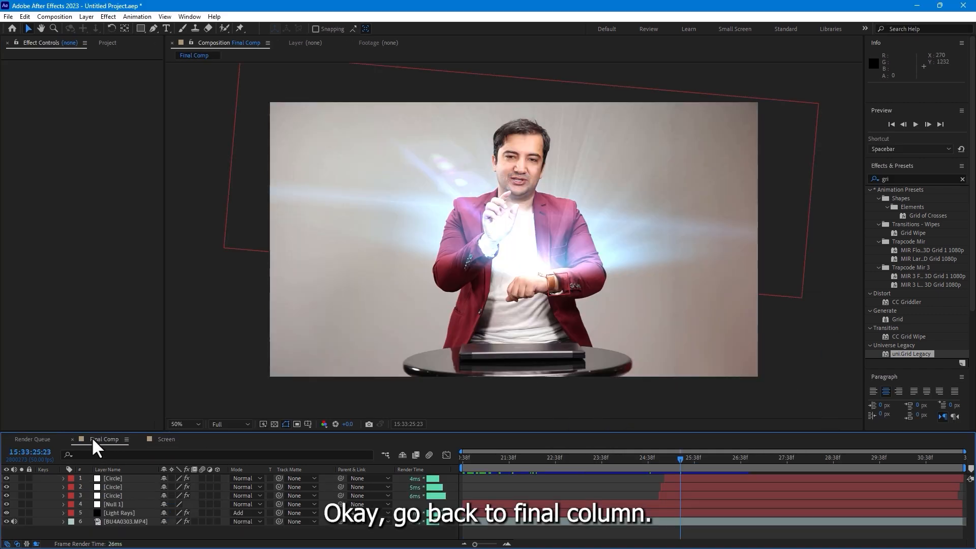
{"action": "left_click", "coordinate": [109, 42]}
{"action": "left_click", "coordinate": [32, 154]}
{"action": "left_click_drag", "start_coordinate": [26, 156], "coordinate": [169, 491]}
{"action": "key", "text": "s"}
{"action": "left_click_drag", "start_coordinate": [516, 244], "coordinate": [529, 190]}
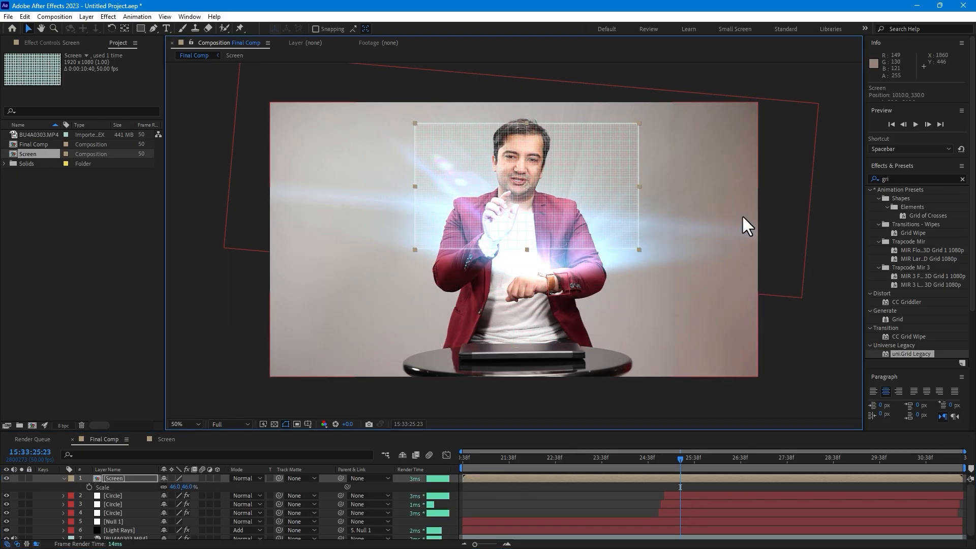
Step: Apply Optics Compensation to the Screen layer with a Field of View of 71.4, and scale the layer to 53.7%
{"action": "left_click", "coordinate": [912, 178]}
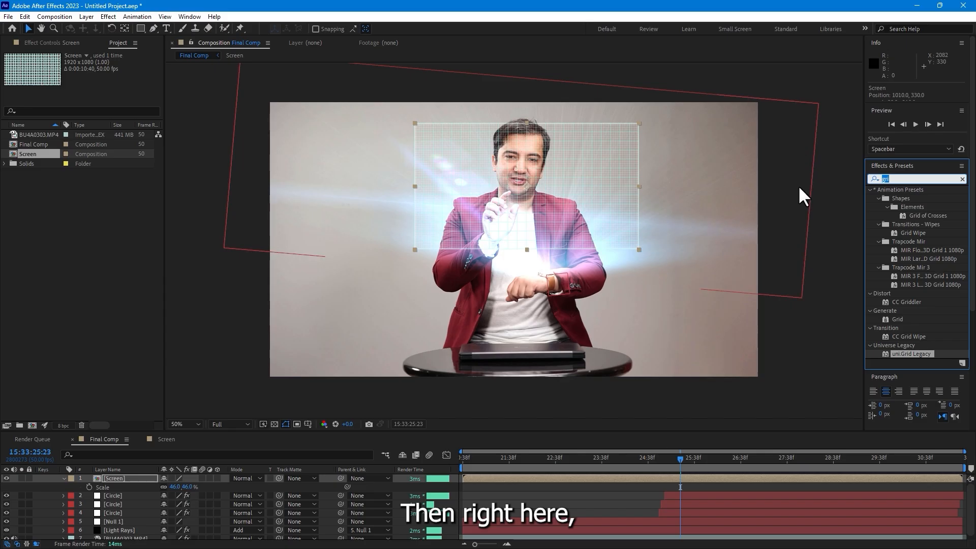
{"action": "type", "text": "optics"}
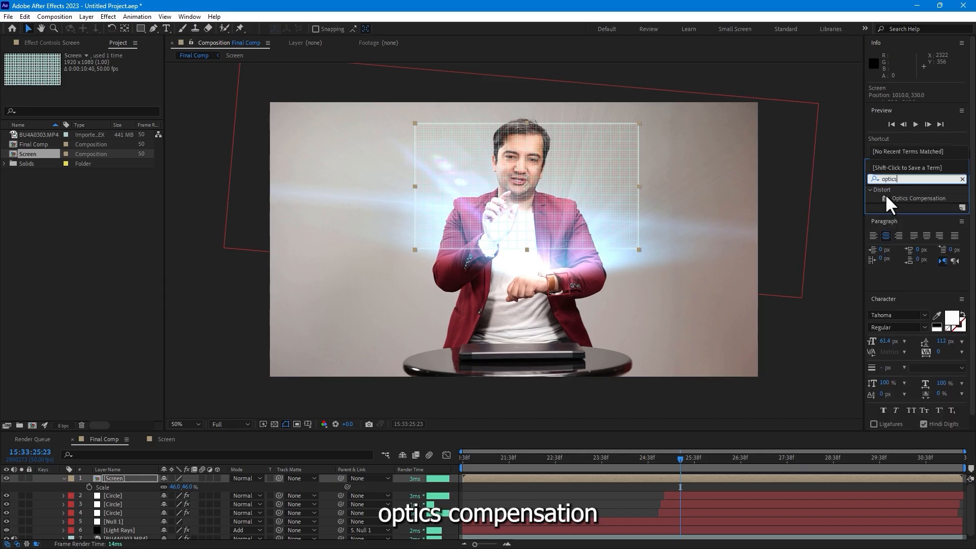
{"action": "left_click_drag", "start_coordinate": [905, 198], "coordinate": [515, 222]}
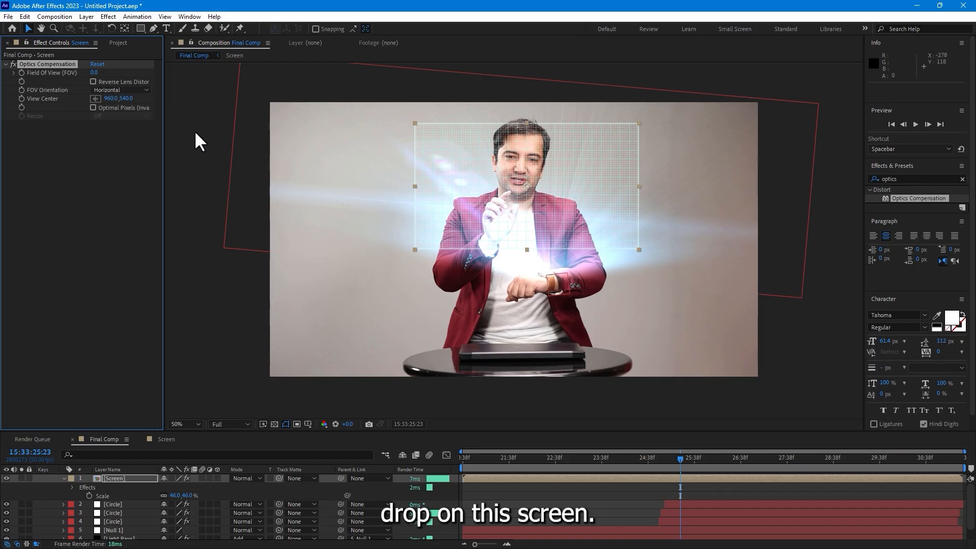
{"action": "left_click_drag", "start_coordinate": [92, 72], "coordinate": [124, 75]}
{"action": "left_click_drag", "start_coordinate": [223, 91], "coordinate": [494, 113]}
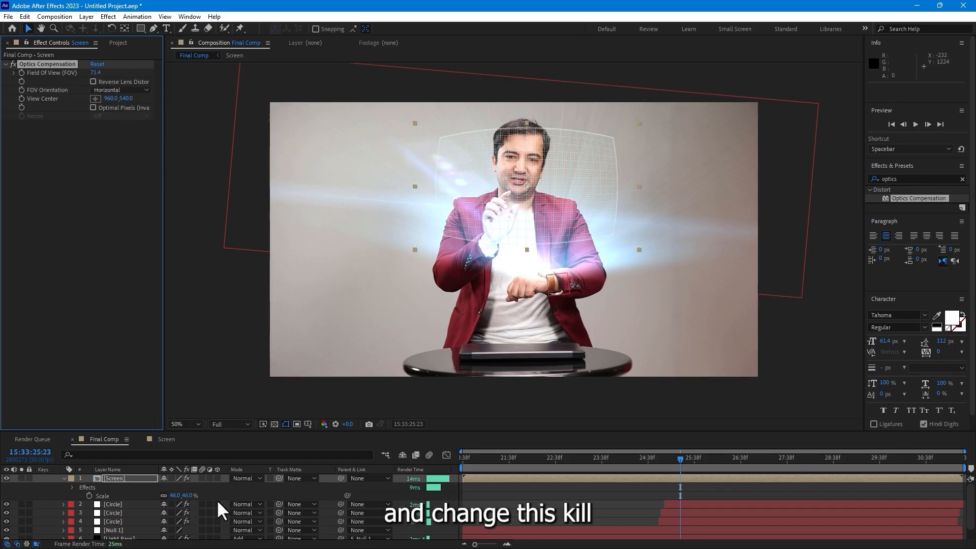
{"action": "left_click_drag", "start_coordinate": [187, 495], "coordinate": [227, 493]}
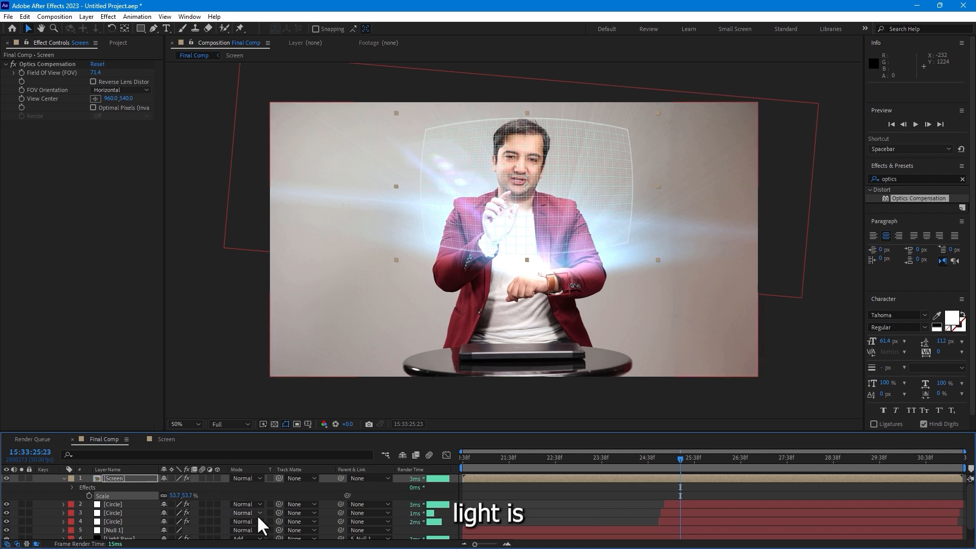
Step: Move the Screen layer's anchor point onto the wristwatch and nudge the layer slightly to the right
{"action": "left_click", "coordinate": [115, 477]}
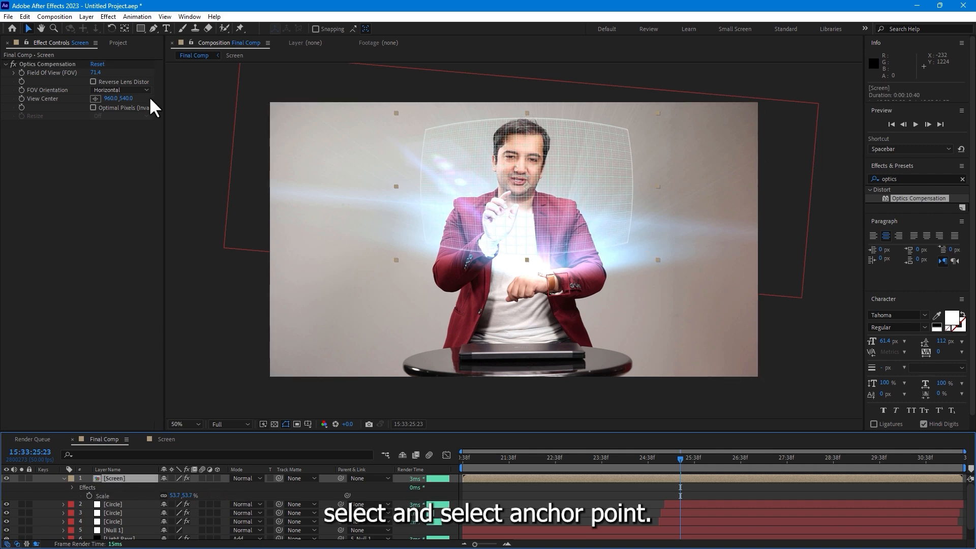
{"action": "left_click", "coordinate": [125, 28]}
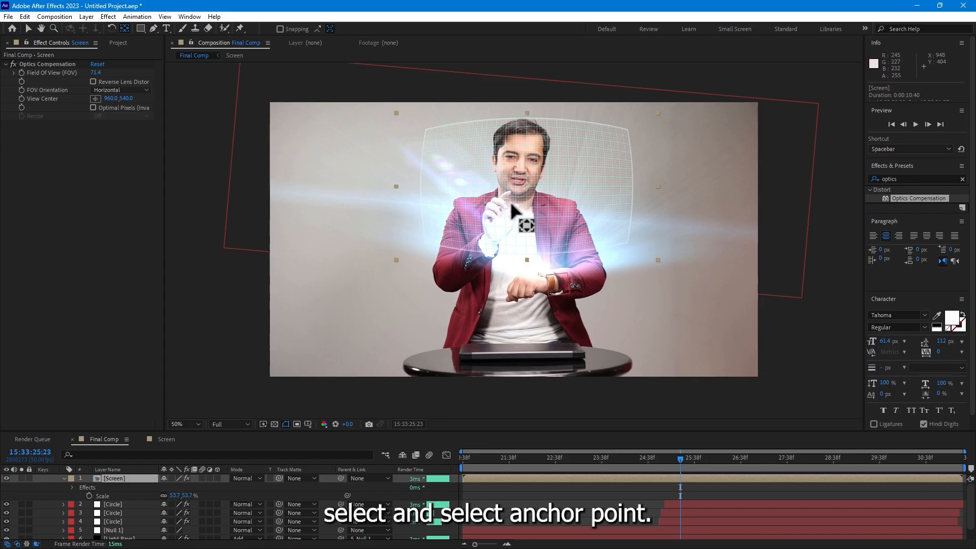
{"action": "left_click_drag", "start_coordinate": [529, 185], "coordinate": [546, 273]}
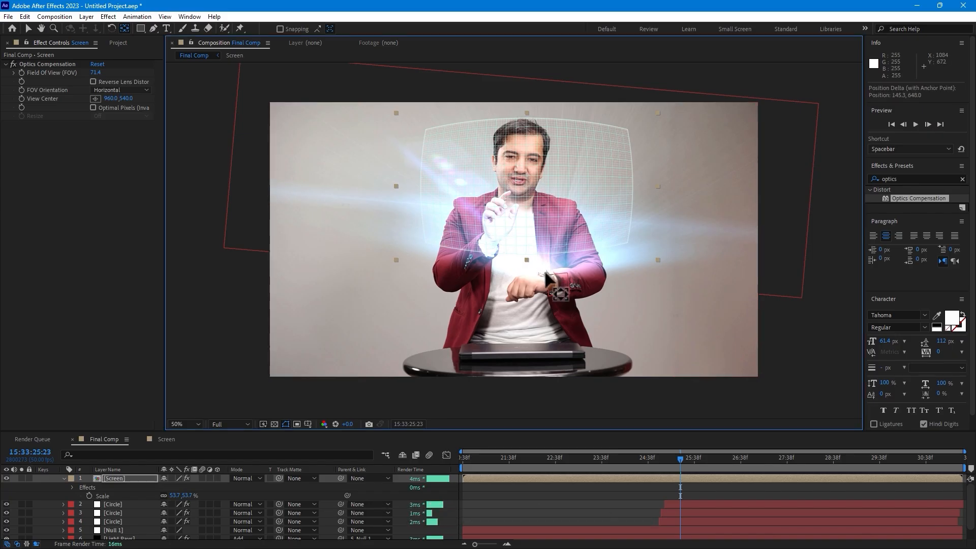
{"action": "key", "text": "v"}
{"action": "mouse_move", "coordinate": [557, 200]}
{"action": "left_mouse_down"}
{"action": "mouse_move", "coordinate": [572, 200]}
{"action": "mouse_move", "coordinate": [559, 201]}
{"action": "left_mouse_up"}
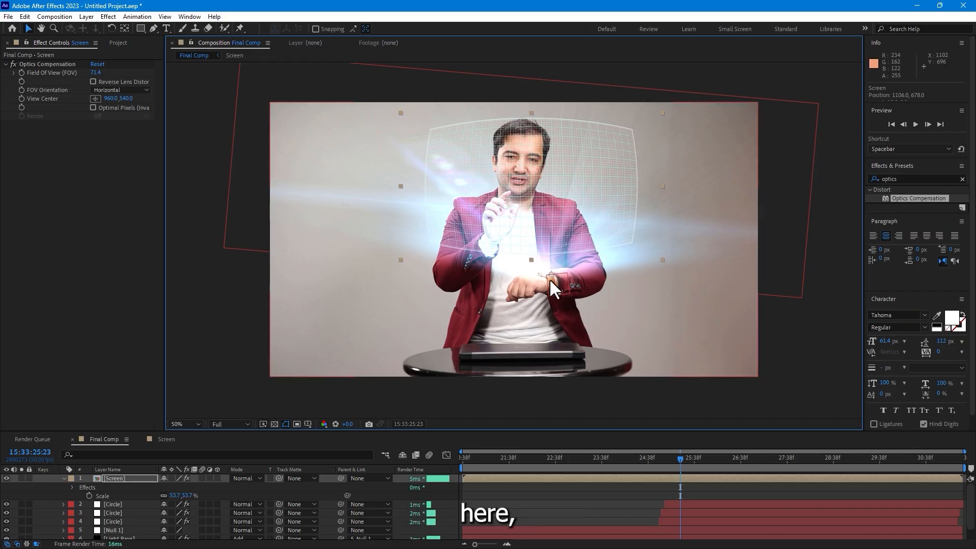
{"action": "left_click", "coordinate": [124, 28]}
{"action": "left_click_drag", "start_coordinate": [551, 279], "coordinate": [546, 274]}
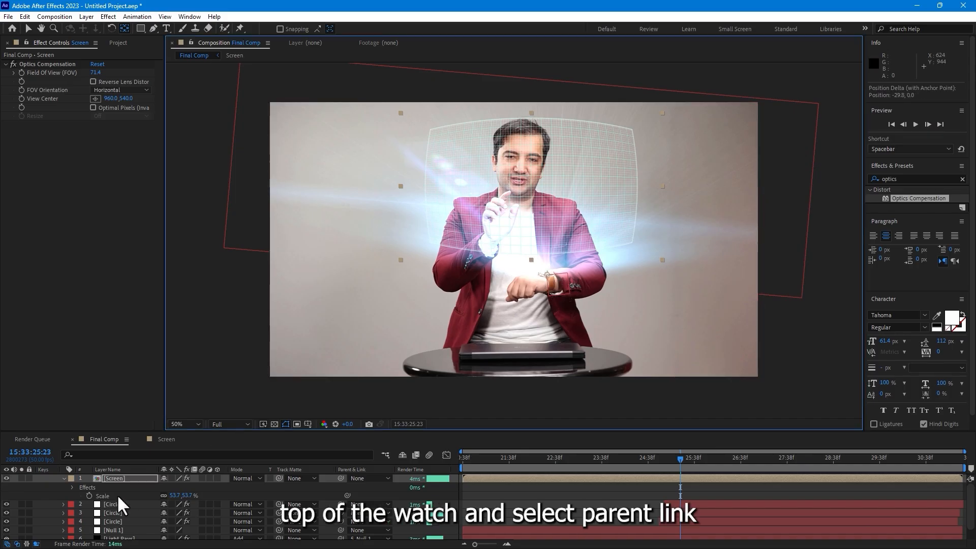
Step: Parent the Screen layer to Null 1 and keyframe its Scale at 0% at 15:33:22:44
{"action": "left_click_drag", "start_coordinate": [340, 479], "coordinate": [115, 518]}
{"action": "left_click_drag", "start_coordinate": [700, 460], "coordinate": [560, 464]}
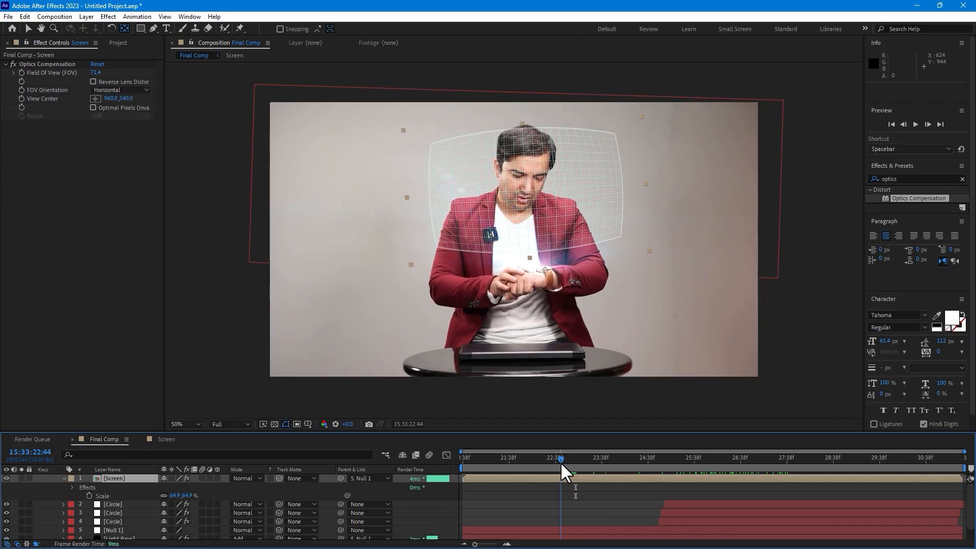
{"action": "key", "text": "s"}
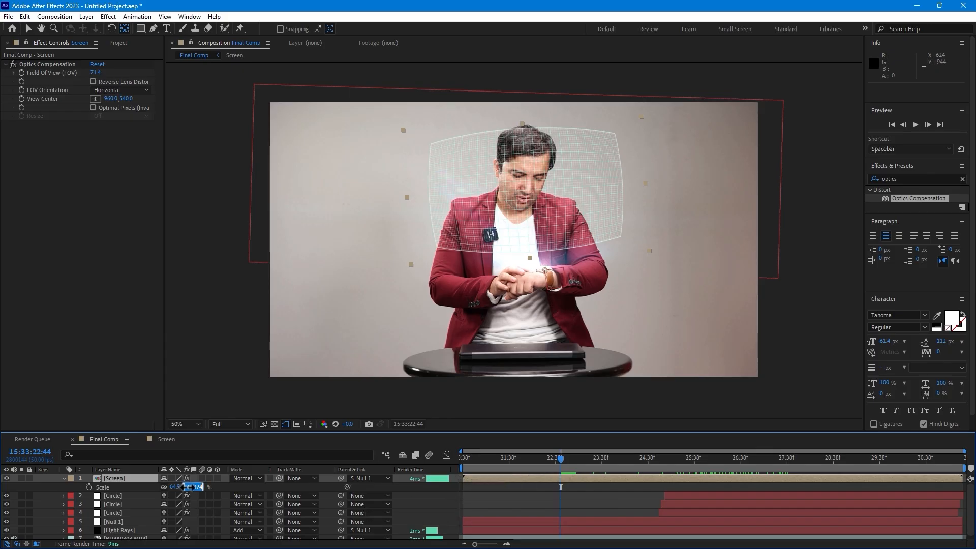
{"action": "type", "text": "0"}
{"action": "key", "text": "Return"}
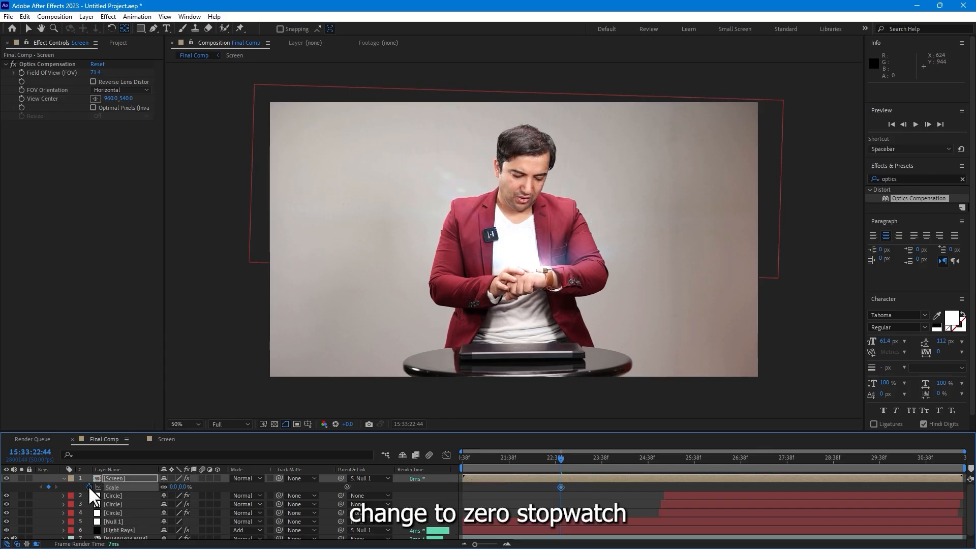
Step: Keyframe the Screen layer's Opacity at 15:33:22:44 and raise it to 100% at 15:33:23:23
{"action": "key", "text": "t"}
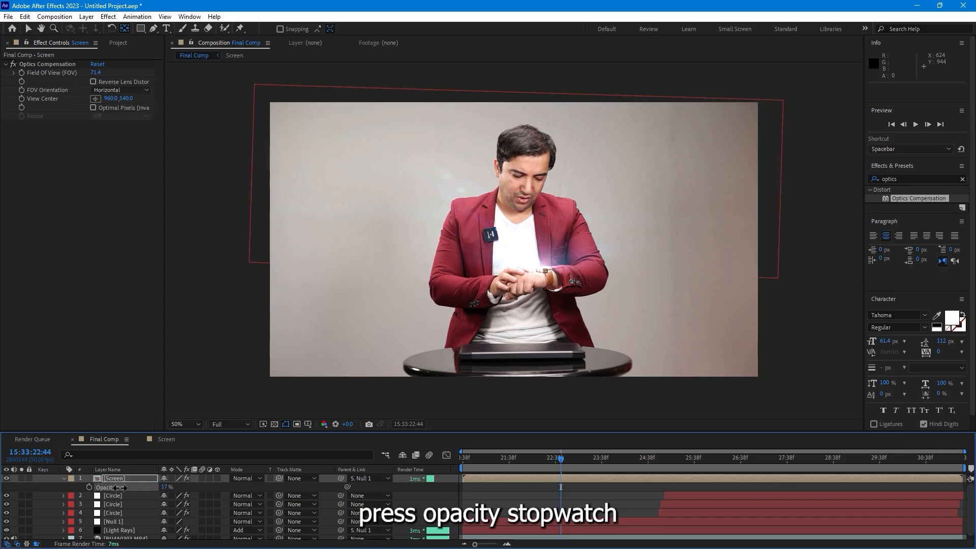
{"action": "left_click", "coordinate": [89, 486]}
{"action": "left_click_drag", "start_coordinate": [559, 456], "coordinate": [587, 460]}
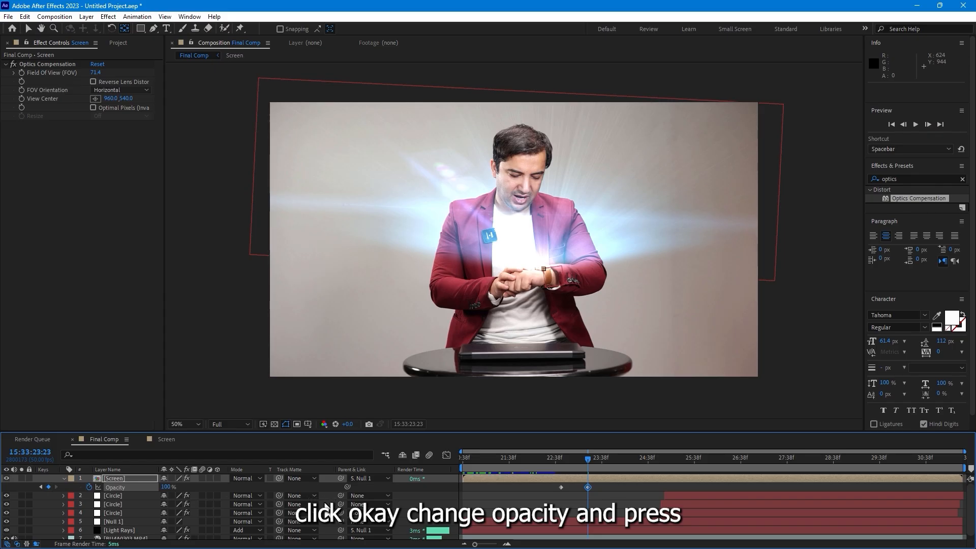
Step: Set the Screen layer's Scale to 65% at 15:33:23:23 and preview the scale-up animation
{"action": "key", "text": "s"}
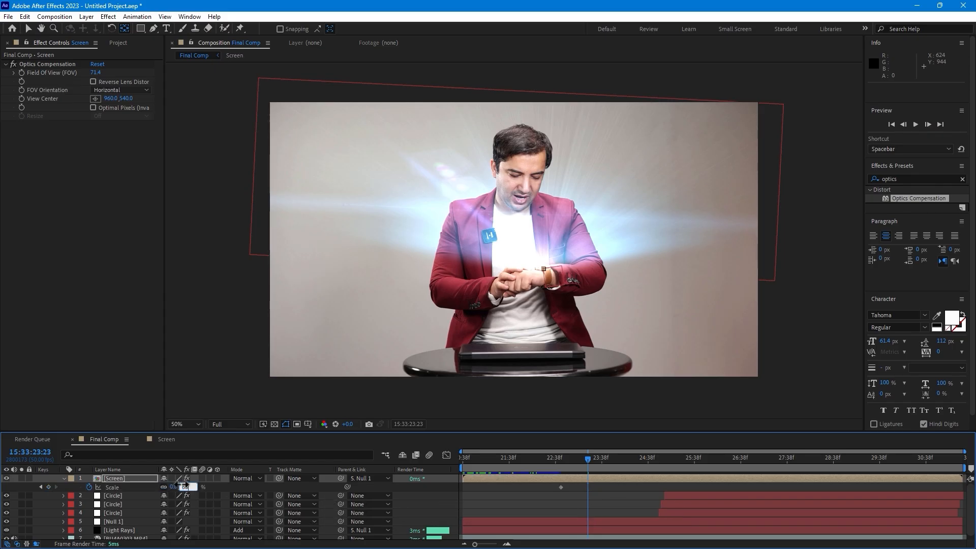
{"action": "key", "text": "Return"}
{"action": "left_click_drag", "start_coordinate": [560, 468], "coordinate": [710, 476]}
{"action": "left_click_drag", "start_coordinate": [696, 477], "coordinate": [670, 478]}
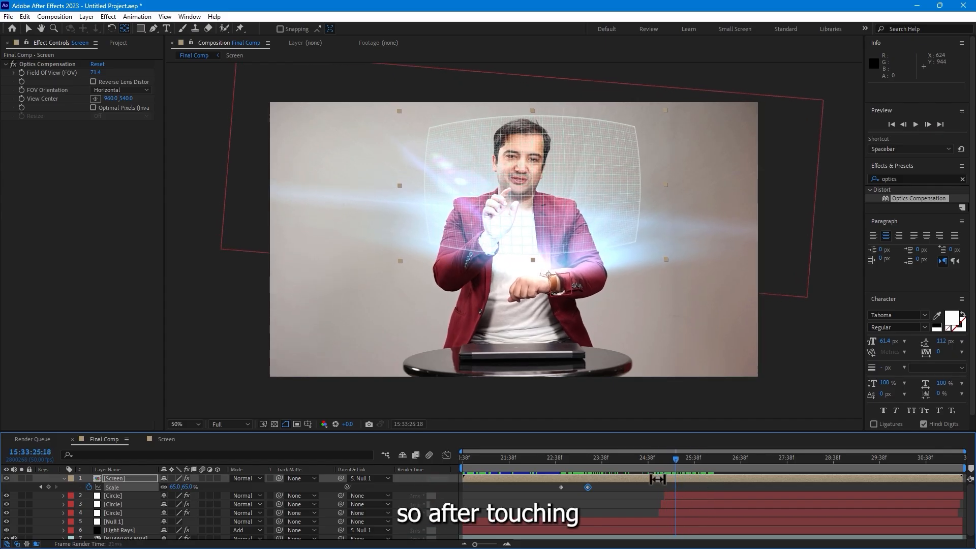
Step: Add a 1920 by 1080 white solid to the Screen composition and apply the uni.HUD Components effect to it
{"action": "left_click", "coordinate": [162, 439]}
{"action": "right_click", "coordinate": [406, 517]}
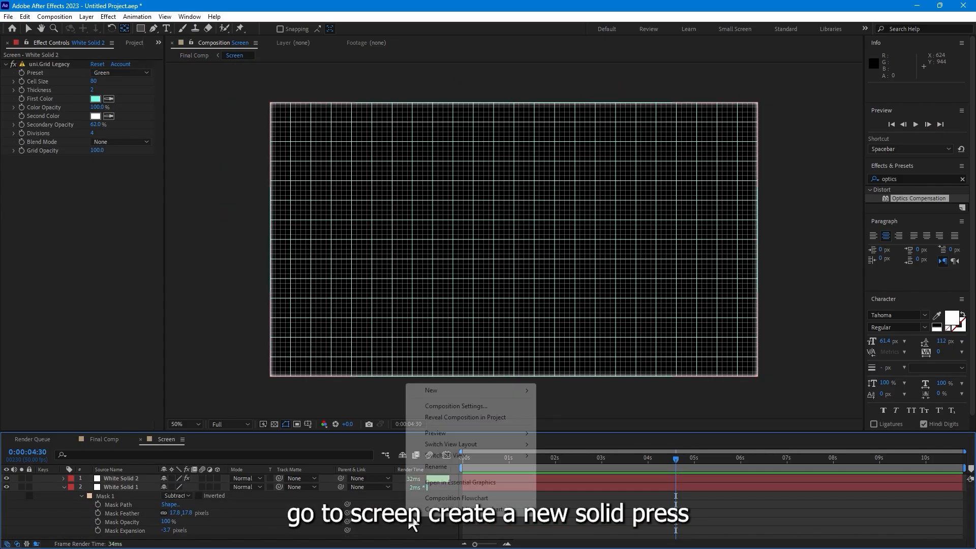
{"action": "mouse_move", "coordinate": [452, 392]}
{"action": "left_click", "coordinate": [570, 417]}
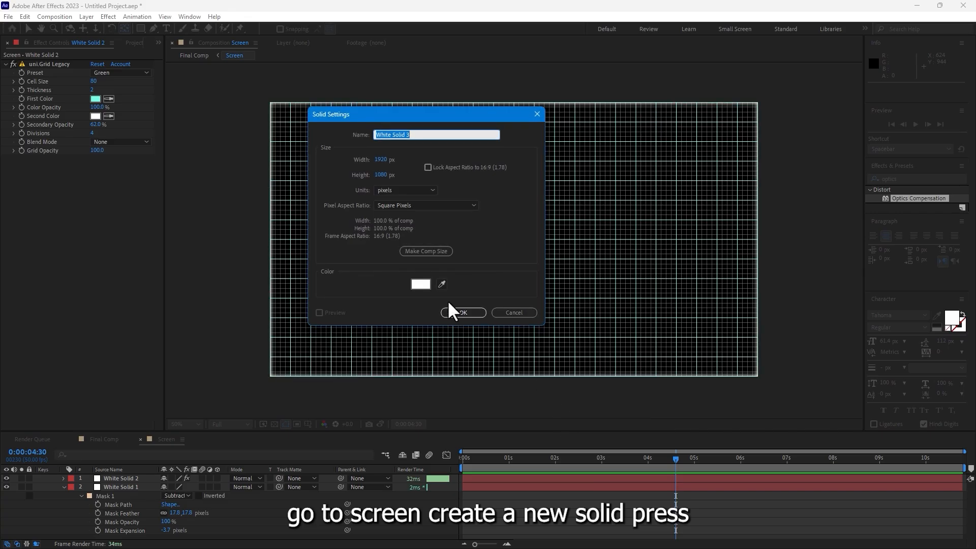
{"action": "left_click", "coordinate": [462, 311]}
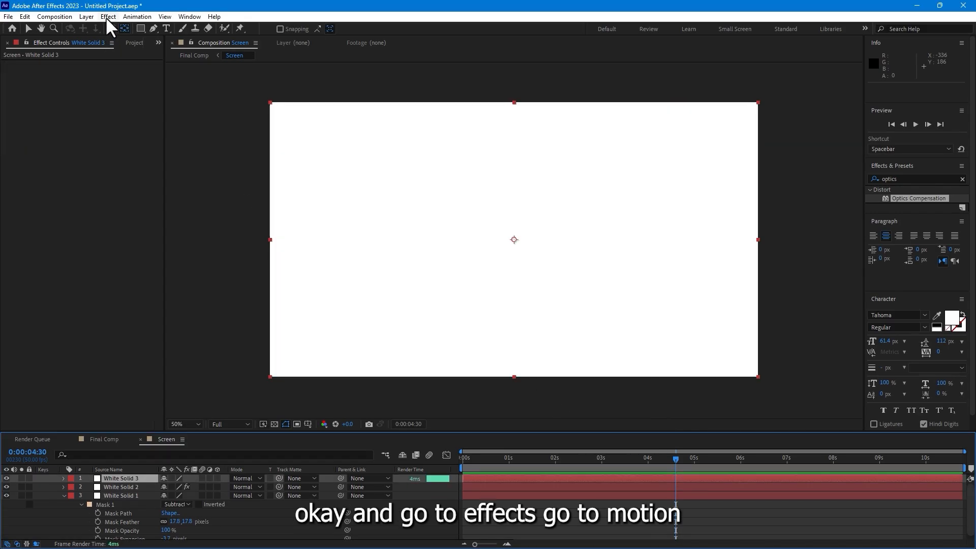
{"action": "left_click", "coordinate": [107, 16]}
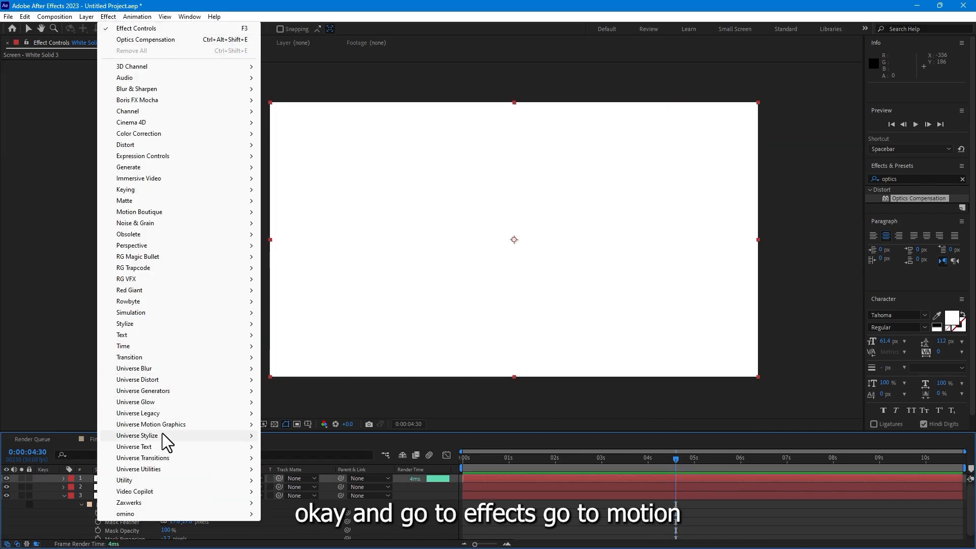
{"action": "mouse_move", "coordinate": [167, 425]}
{"action": "left_click", "coordinate": [294, 425]}
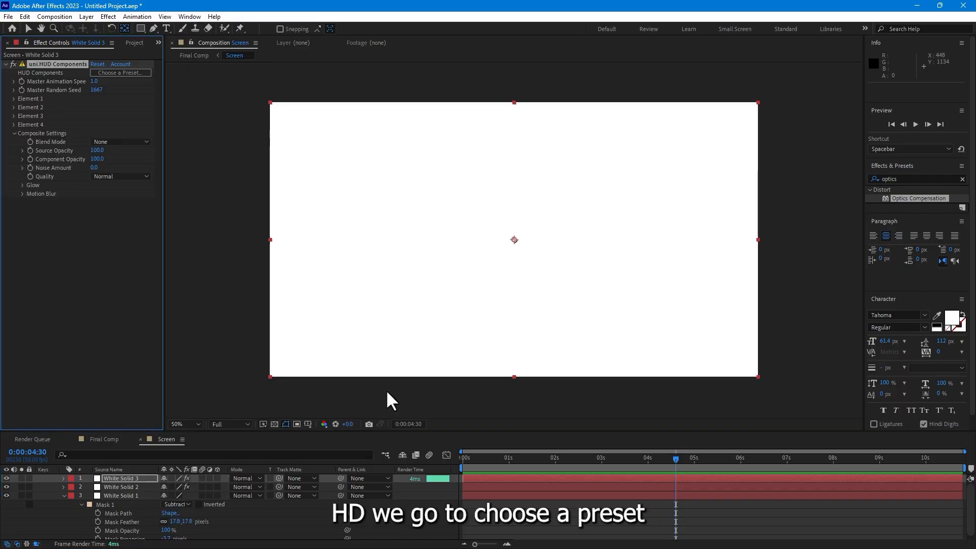
Step: Load the chevron loading-bar preset in HUD Components and scale the new solid to 162%
{"action": "left_click", "coordinate": [118, 73]}
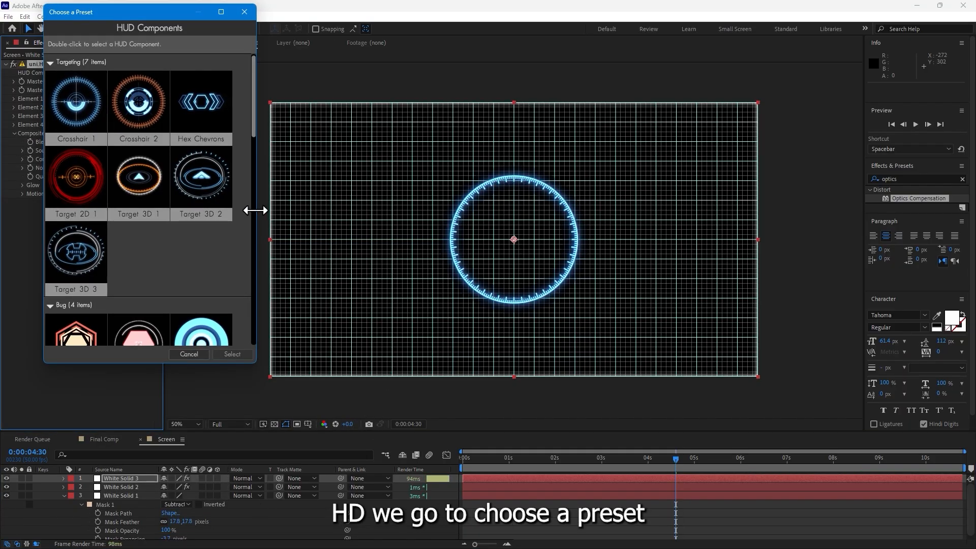
{"action": "scroll", "coordinate": [206, 274], "scroll_direction": "down", "scroll_amount": 5}
{"action": "scroll", "coordinate": [204, 276], "scroll_direction": "down", "scroll_amount": 10}
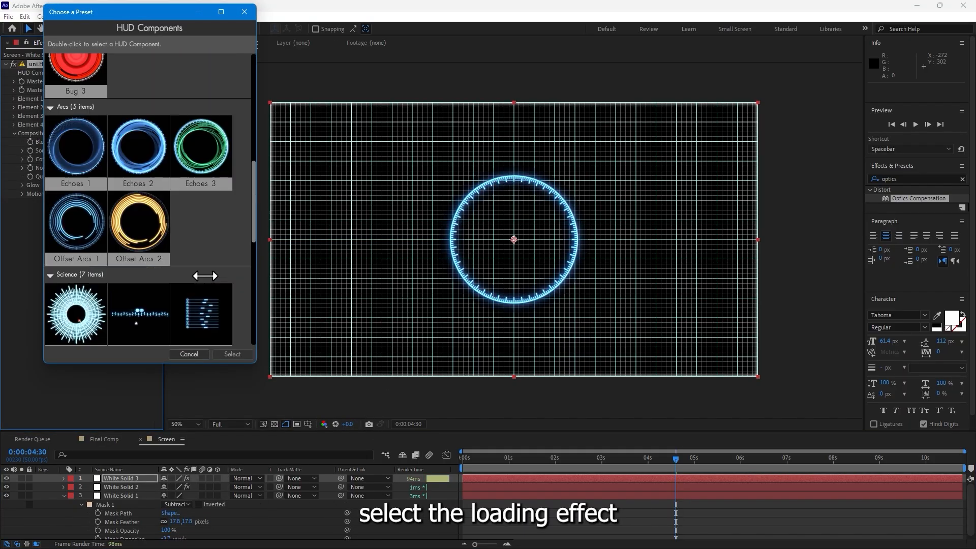
{"action": "double_click", "coordinate": [75, 226]}
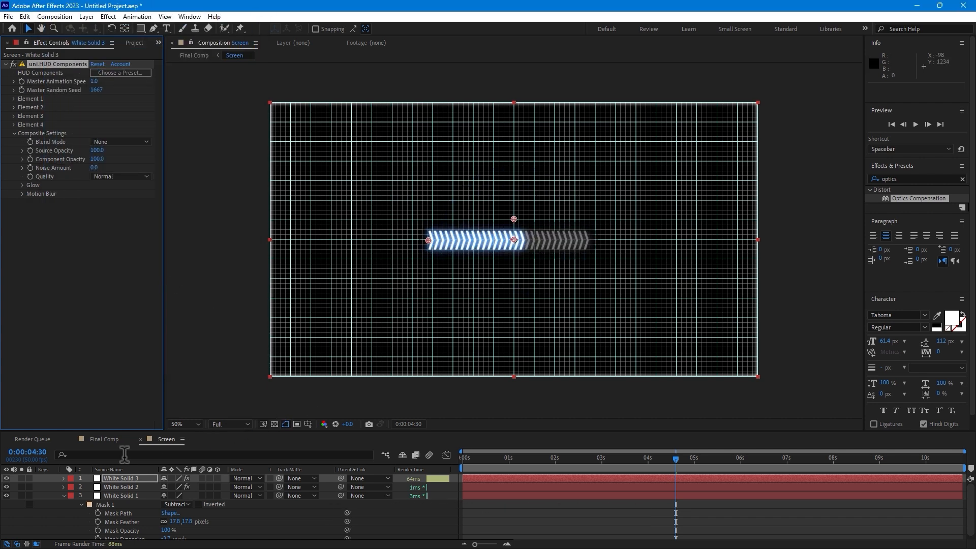
{"action": "key", "text": "s"}
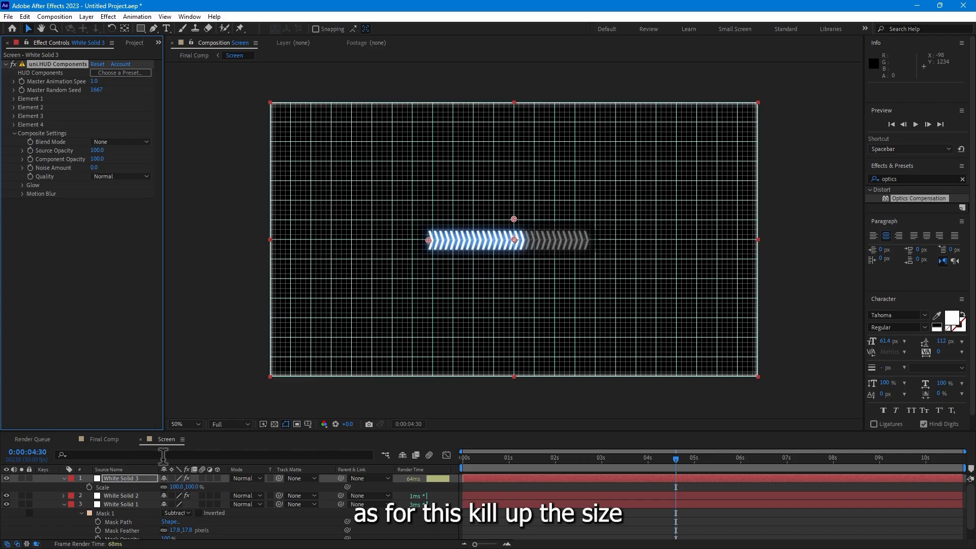
{"action": "left_click_drag", "start_coordinate": [175, 486], "coordinate": [222, 484]}
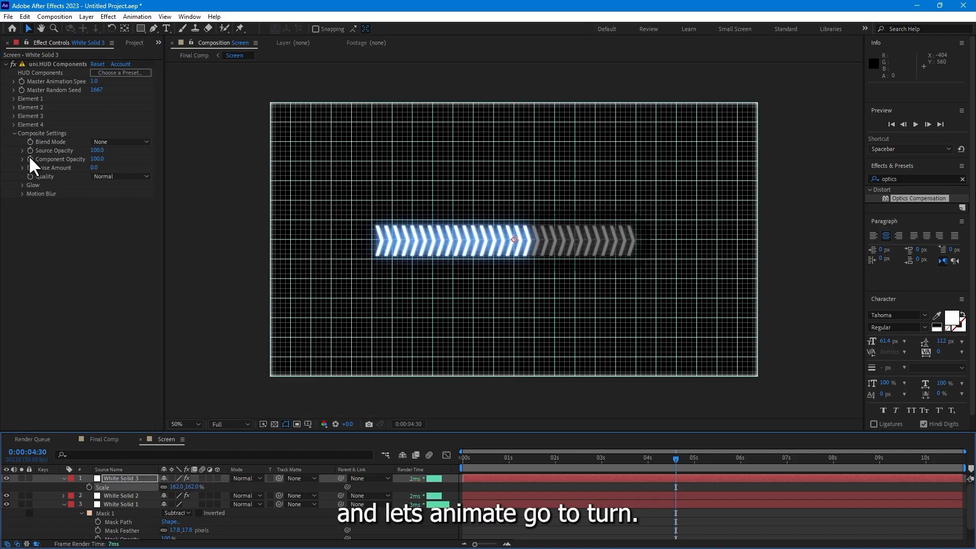
Step: Examine the settings of Elements 1 to 4 in the HUD Components effect to find the loading bar's controls
{"action": "left_click", "coordinate": [13, 115]}
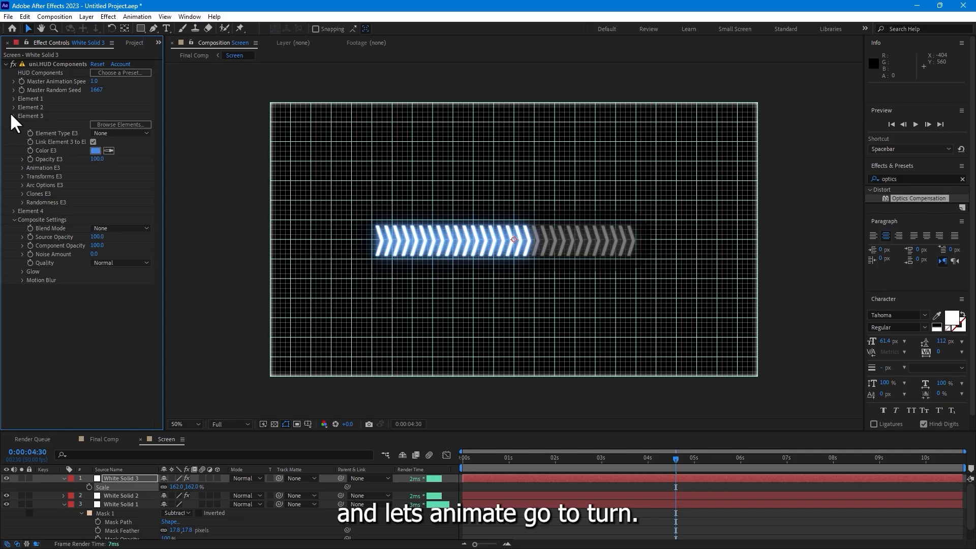
{"action": "left_click", "coordinate": [14, 116]}
{"action": "left_click", "coordinate": [14, 125]}
{"action": "left_click", "coordinate": [13, 124]}
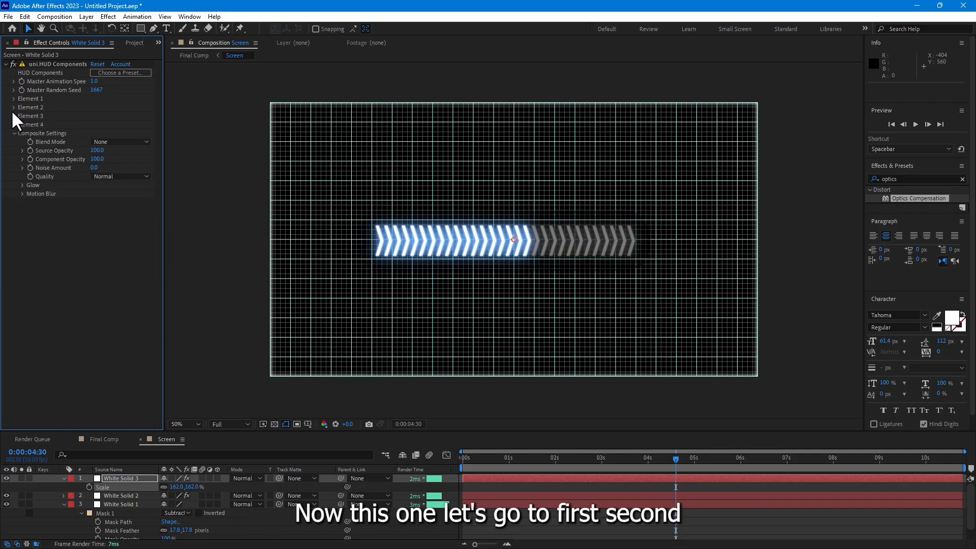
{"action": "left_click", "coordinate": [11, 108]}
{"action": "left_click", "coordinate": [11, 108]}
{"action": "left_click", "coordinate": [12, 121]}
{"action": "left_click", "coordinate": [12, 121]}
{"action": "left_click", "coordinate": [13, 98]}
{"action": "left_click", "coordinate": [13, 98]}
{"action": "left_click", "coordinate": [15, 106]}
{"action": "left_click", "coordinate": [14, 107]}
{"action": "left_click", "coordinate": [15, 115]}
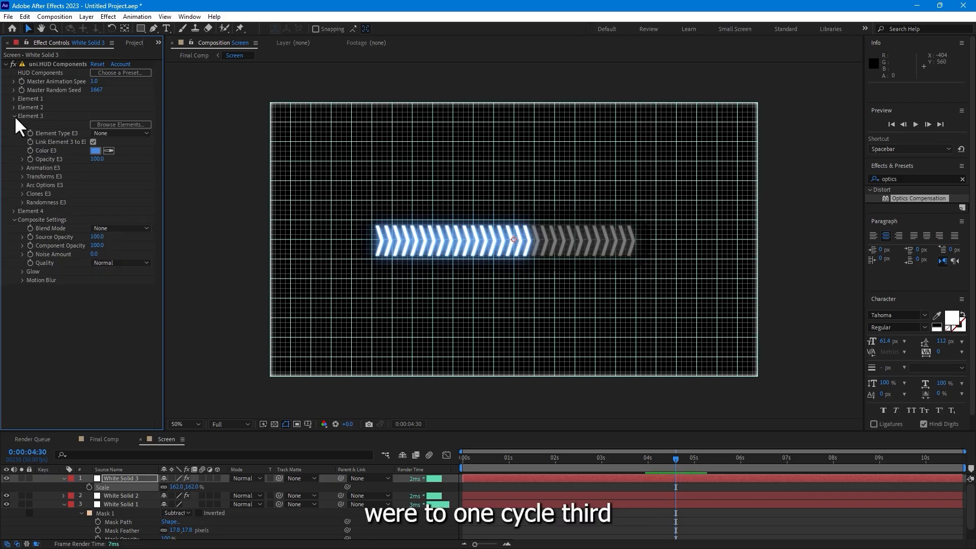
{"action": "left_click", "coordinate": [14, 115]}
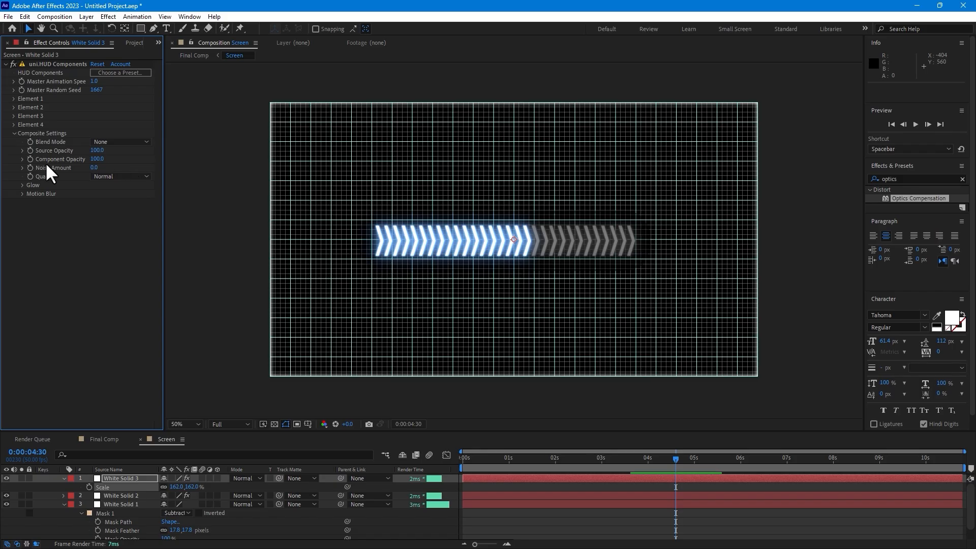
{"action": "left_click", "coordinate": [13, 124]}
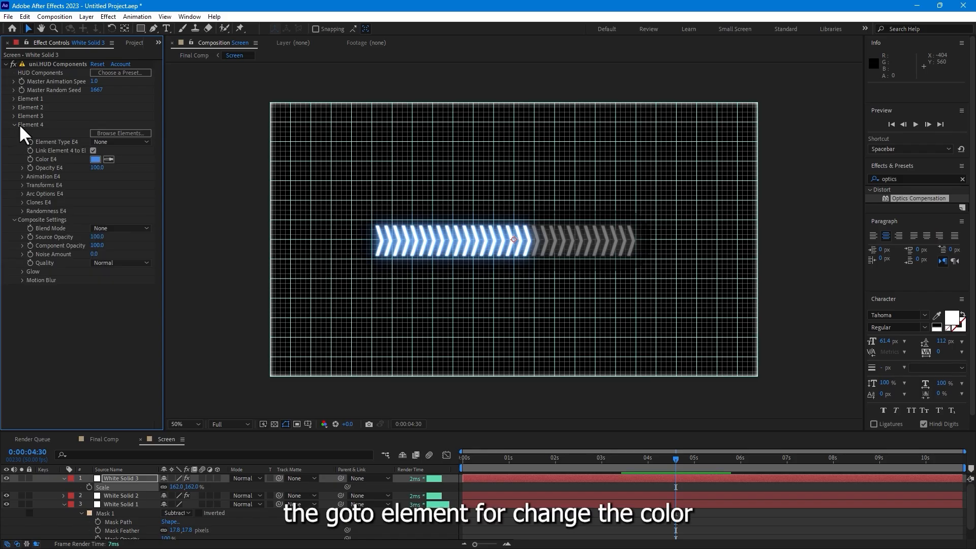
{"action": "left_click", "coordinate": [96, 160]}
{"action": "left_click_drag", "start_coordinate": [645, 376], "coordinate": [665, 396]}
{"action": "left_click", "coordinate": [795, 342]}
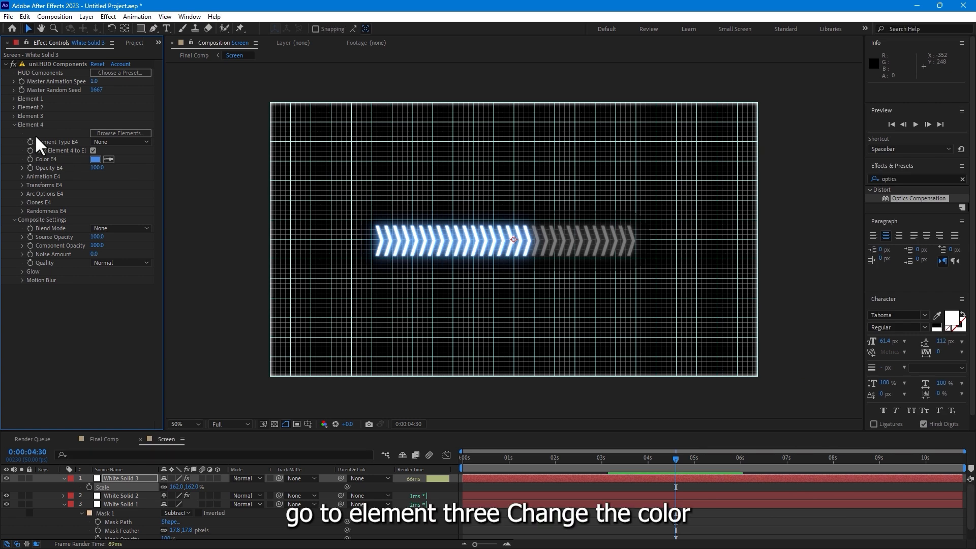
{"action": "left_click", "coordinate": [13, 116]}
{"action": "left_click", "coordinate": [96, 150]}
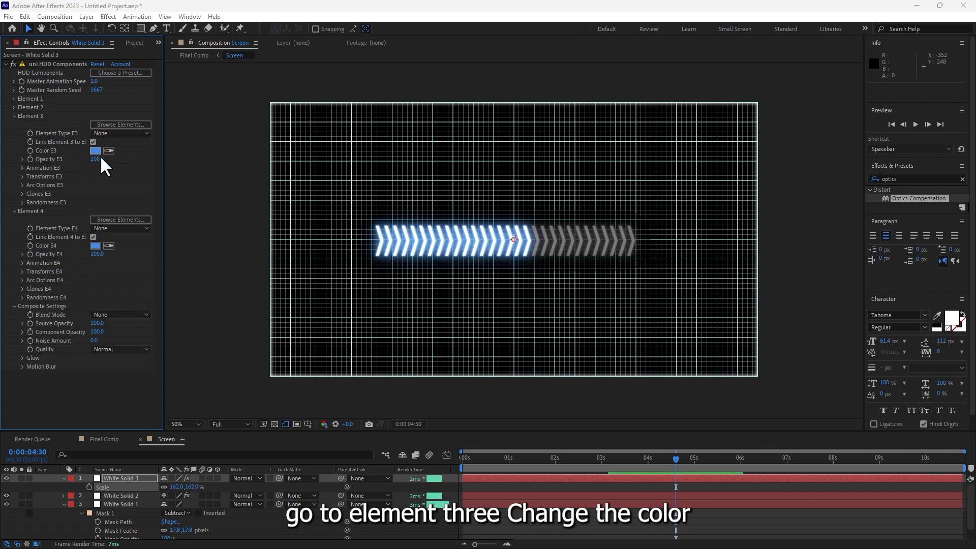
{"action": "left_click_drag", "start_coordinate": [617, 376], "coordinate": [725, 311]}
{"action": "left_click_drag", "start_coordinate": [713, 378], "coordinate": [659, 395]}
{"action": "left_click", "coordinate": [796, 342]}
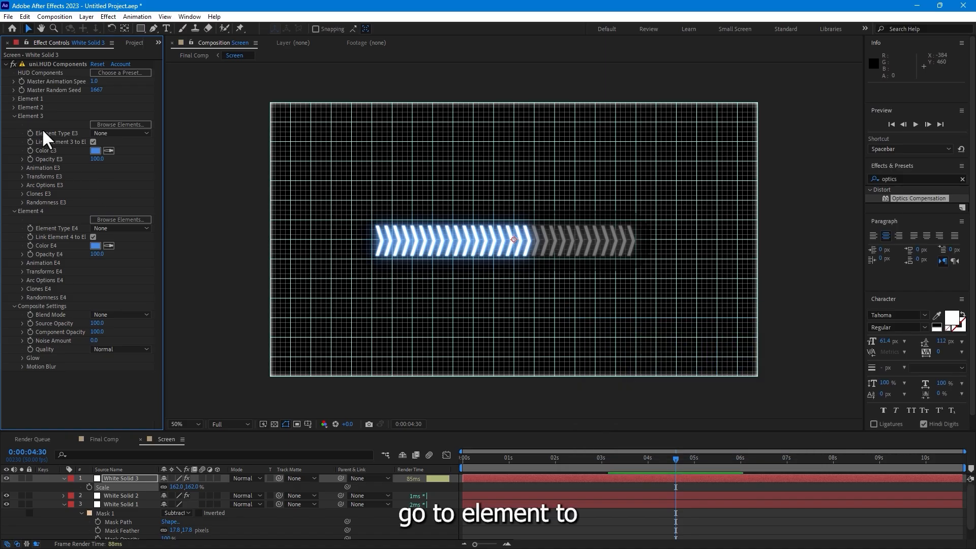
Step: Change the Element 2 color of the loading bar to the saturated blue 006CFF
{"action": "left_click", "coordinate": [14, 107]}
{"action": "left_click", "coordinate": [95, 140]}
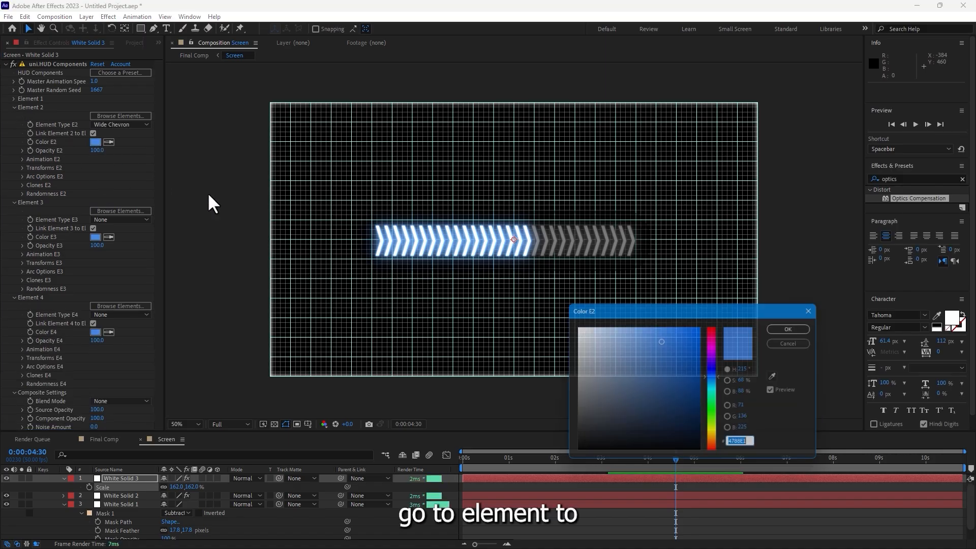
{"action": "left_click_drag", "start_coordinate": [583, 375], "coordinate": [701, 325]}
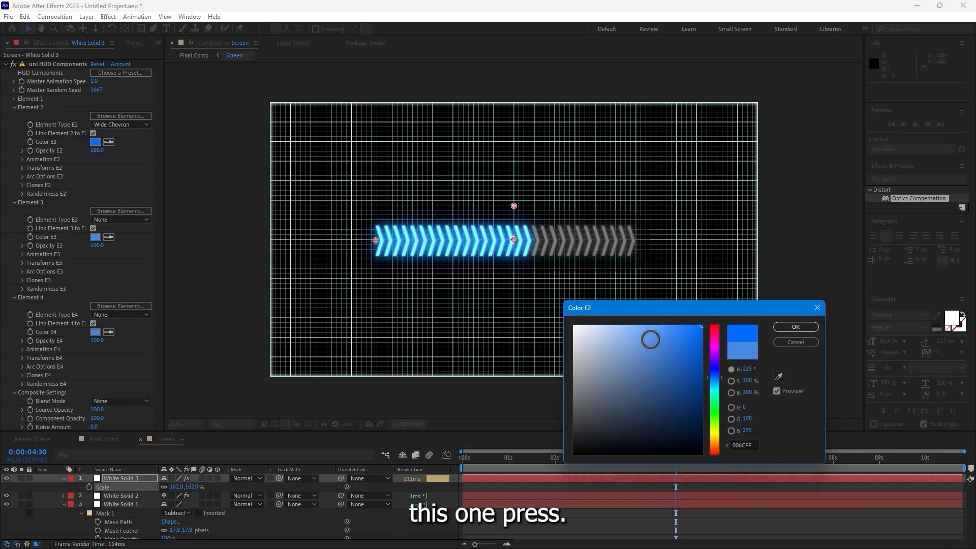
{"action": "left_click", "coordinate": [794, 327]}
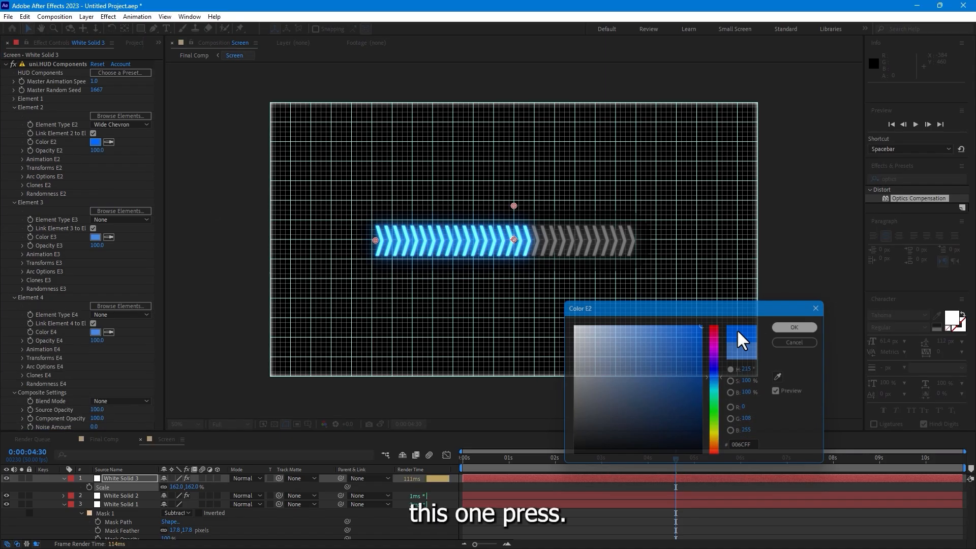
Step: Keyframe Element 2's Number of Clones from 2 at about the 4-second mark to 29 at 0:00:08:14
{"action": "left_click", "coordinate": [23, 185]}
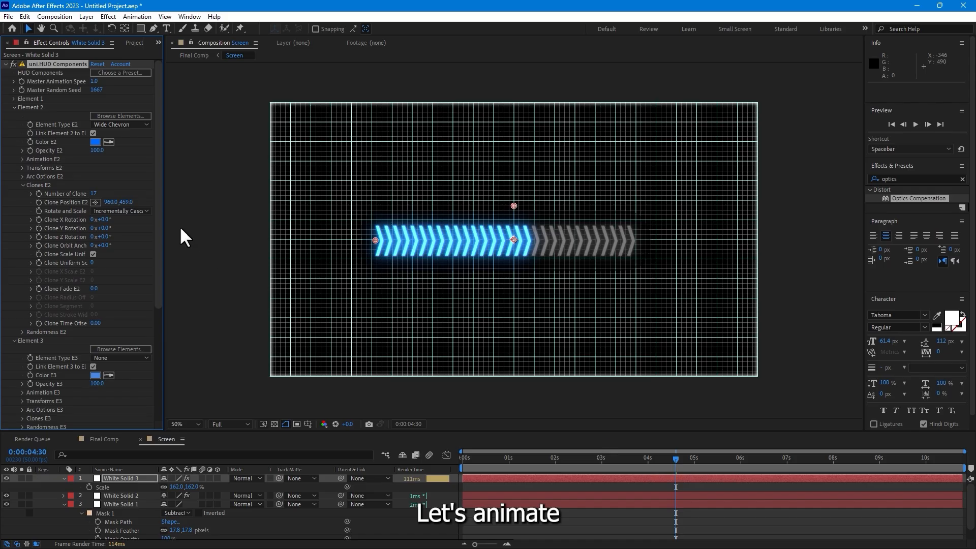
{"action": "left_click_drag", "start_coordinate": [92, 217], "coordinate": [94, 280]}
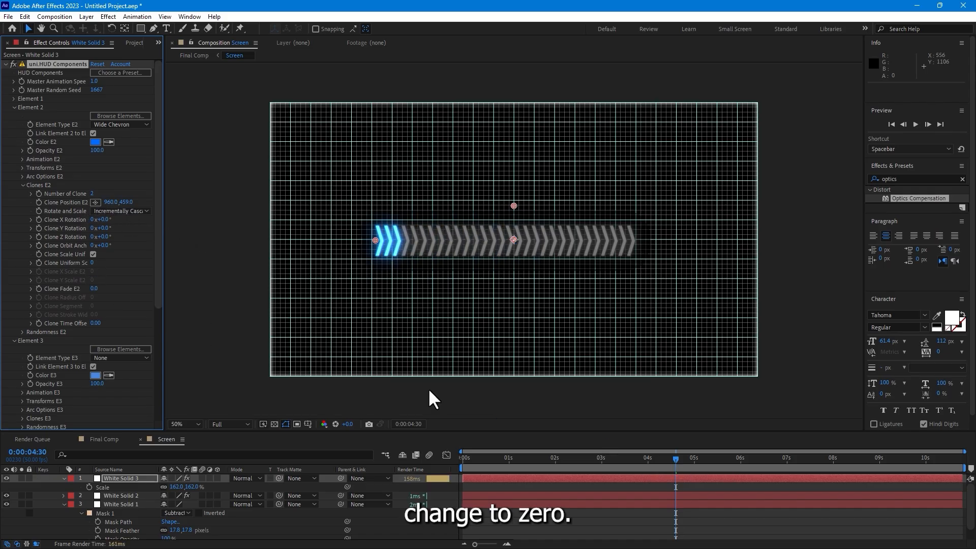
{"action": "left_click", "coordinate": [648, 459]}
{"action": "left_click", "coordinate": [37, 194]}
{"action": "left_click_drag", "start_coordinate": [696, 462], "coordinate": [846, 461]}
{"action": "mouse_move", "coordinate": [92, 194]}
{"action": "left_mouse_down"}
{"action": "mouse_move", "coordinate": [225, 199]}
{"action": "mouse_move", "coordinate": [239, 211]}
{"action": "left_mouse_up"}
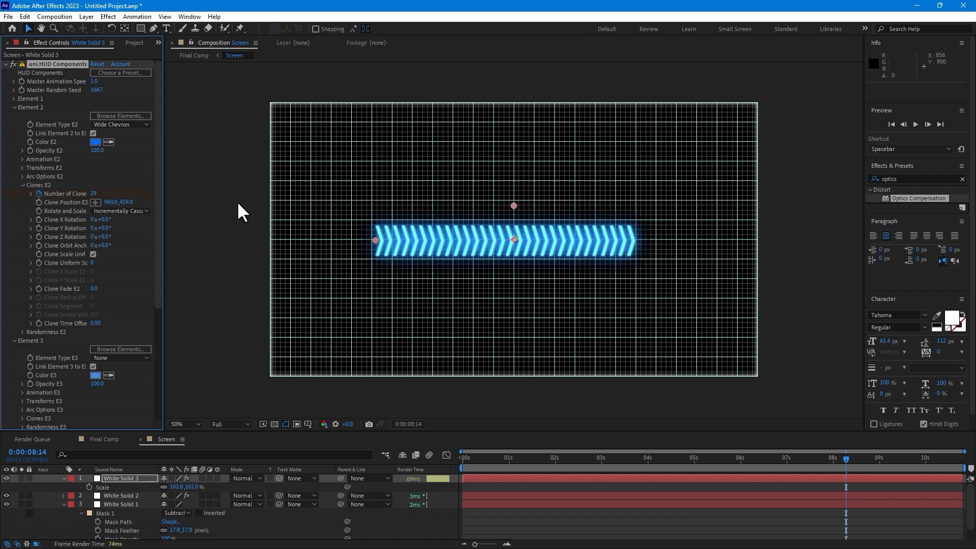
Step: Find the screen-touch moment in Final Comp and keyframe the loading bar solid's Opacity from 0% at 0:00:04:21 to 100% at 0:00:05:10
{"action": "left_click", "coordinate": [105, 439]}
{"action": "left_click_drag", "start_coordinate": [564, 454], "coordinate": [668, 457]}
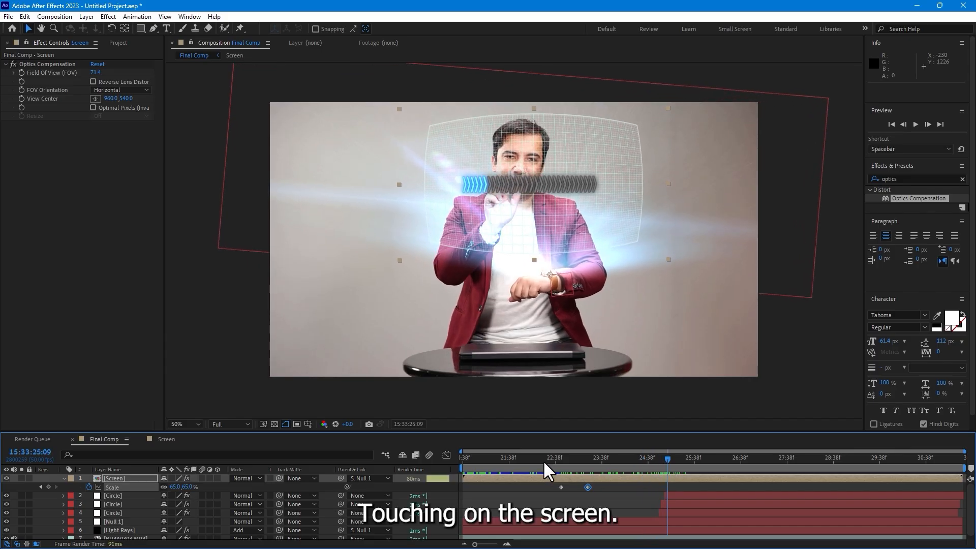
{"action": "left_click", "coordinate": [163, 440]}
{"action": "left_click", "coordinate": [111, 479]}
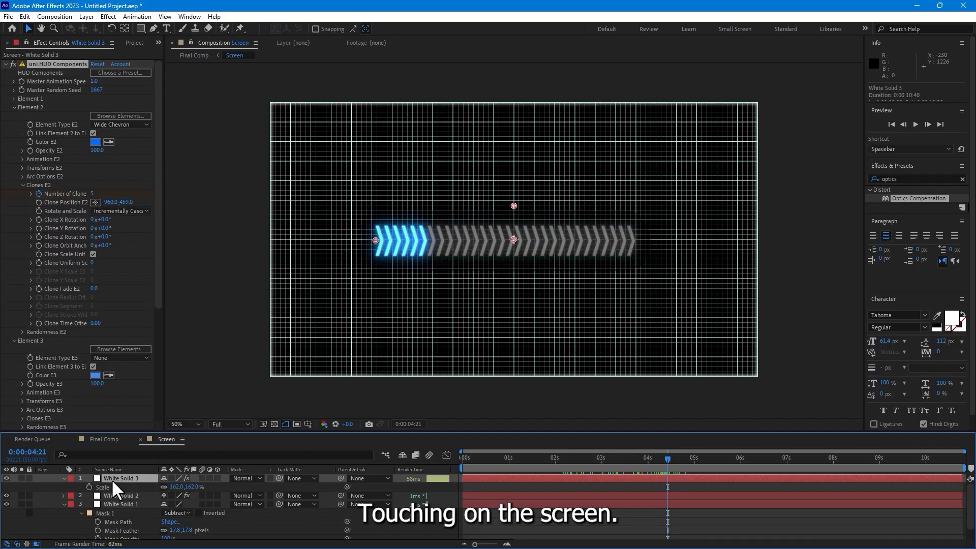
{"action": "key", "text": "t"}
{"action": "left_click_drag", "start_coordinate": [165, 487], "coordinate": [82, 487]}
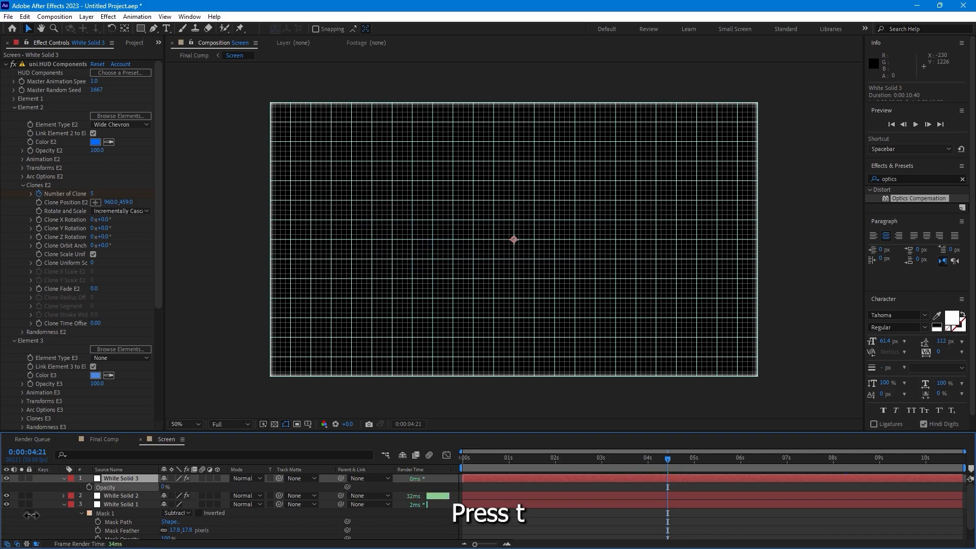
{"action": "left_click", "coordinate": [88, 487]}
{"action": "left_click", "coordinate": [703, 461]}
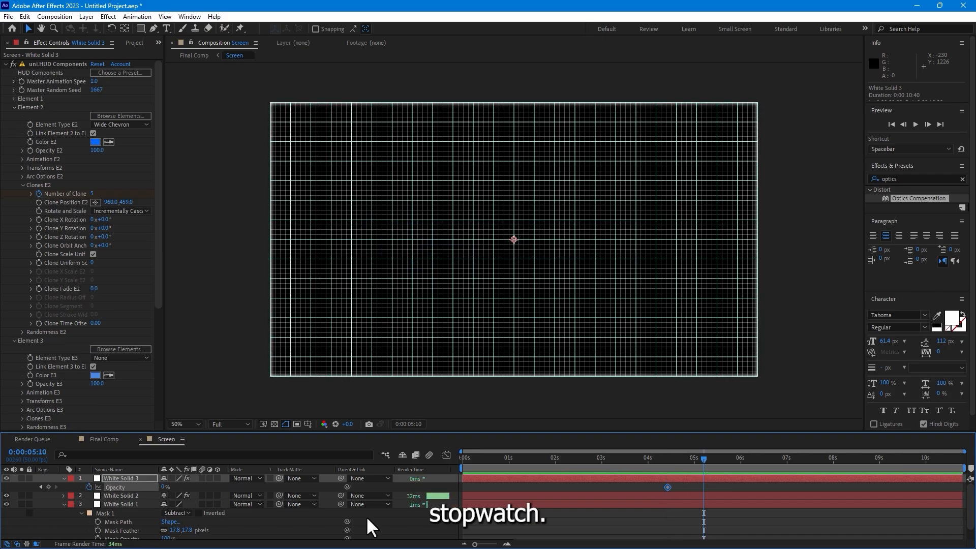
{"action": "left_click", "coordinate": [160, 486]}
{"action": "left_click_drag", "start_coordinate": [163, 487], "coordinate": [341, 481]}
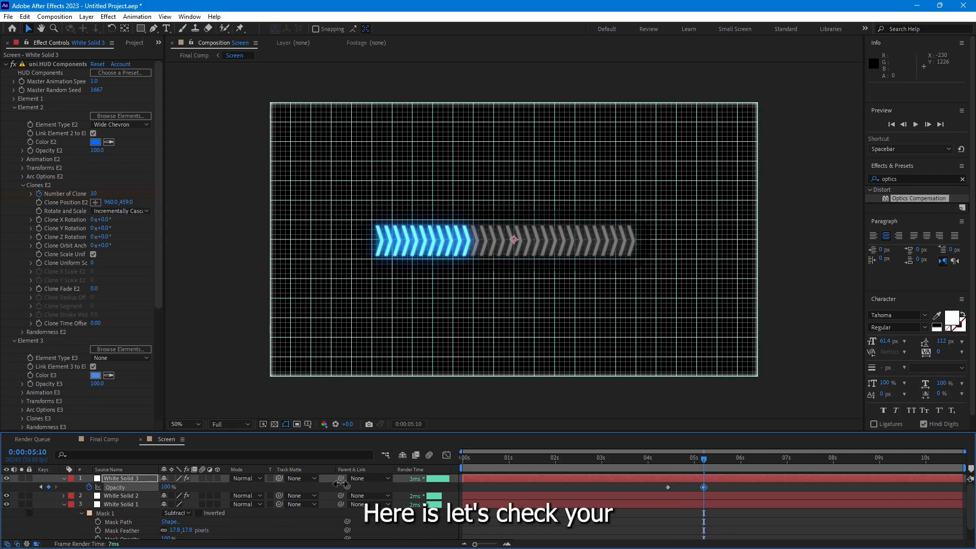
Step: Review the loading bar's fade-in in Final Comp up to 15:33:26:05 and return to the Screen composition
{"action": "left_click", "coordinate": [95, 443]}
{"action": "left_click_drag", "start_coordinate": [591, 457], "coordinate": [709, 459]}
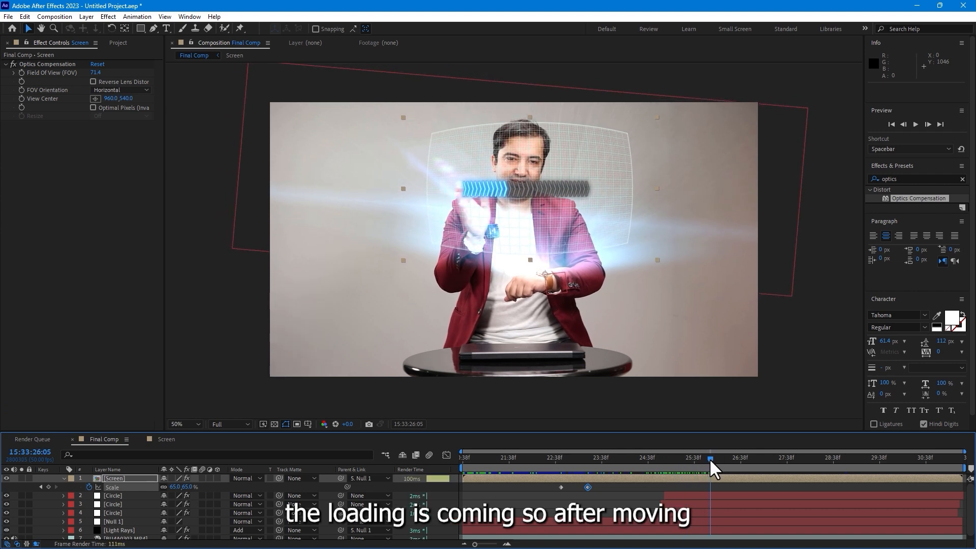
{"action": "left_click", "coordinate": [164, 438]}
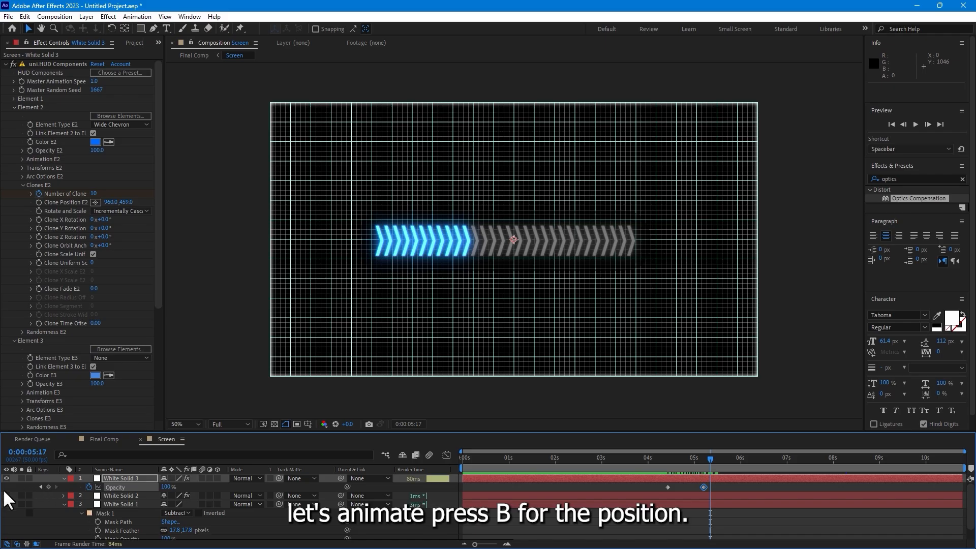
Step: Keyframe the loading bar solid's Position at 0:00:05:17 and move it off-screen to 2528, 540 at 0:00:05:28
{"action": "key", "text": "p"}
{"action": "left_click_drag", "start_coordinate": [704, 461], "coordinate": [720, 459]}
{"action": "left_click_drag", "start_coordinate": [445, 247], "coordinate": [842, 256]}
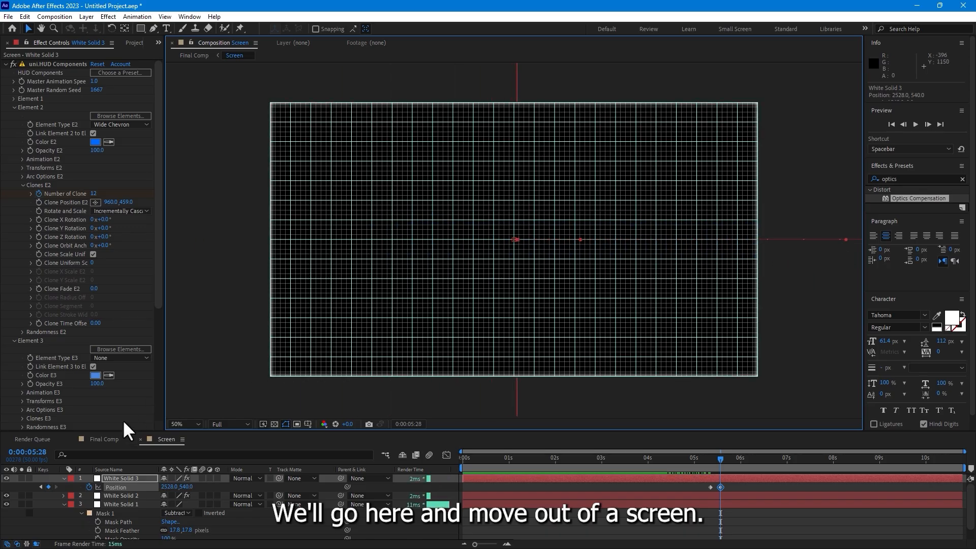
Step: Add hold keyframes for the Screen layer's Scale at 65% and Opacity at 100% at 15:33:28:30 in Final Comp
{"action": "left_click", "coordinate": [104, 439]}
{"action": "left_click_drag", "start_coordinate": [642, 455], "coordinate": [826, 456]}
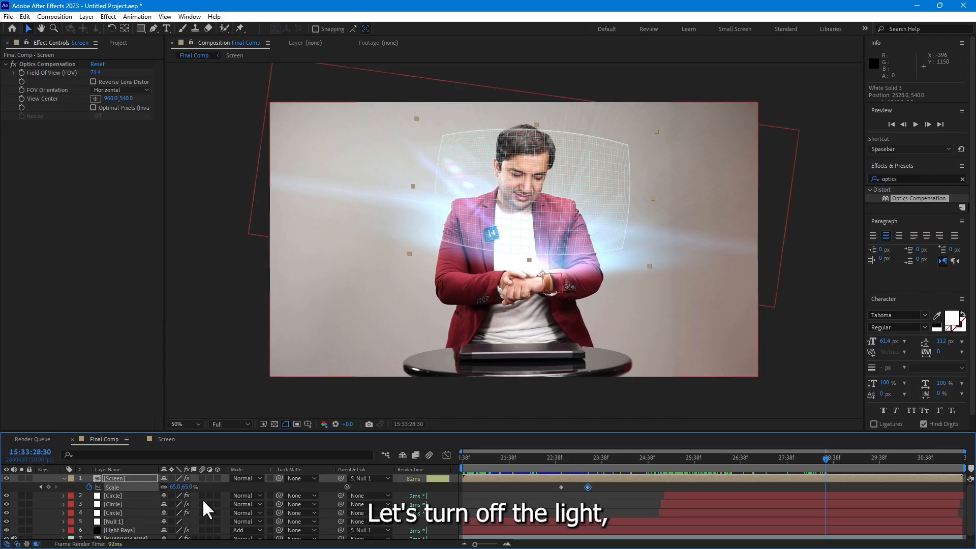
{"action": "left_click", "coordinate": [122, 477]}
{"action": "key", "text": "shift+t"}
{"action": "left_click", "coordinate": [48, 487]}
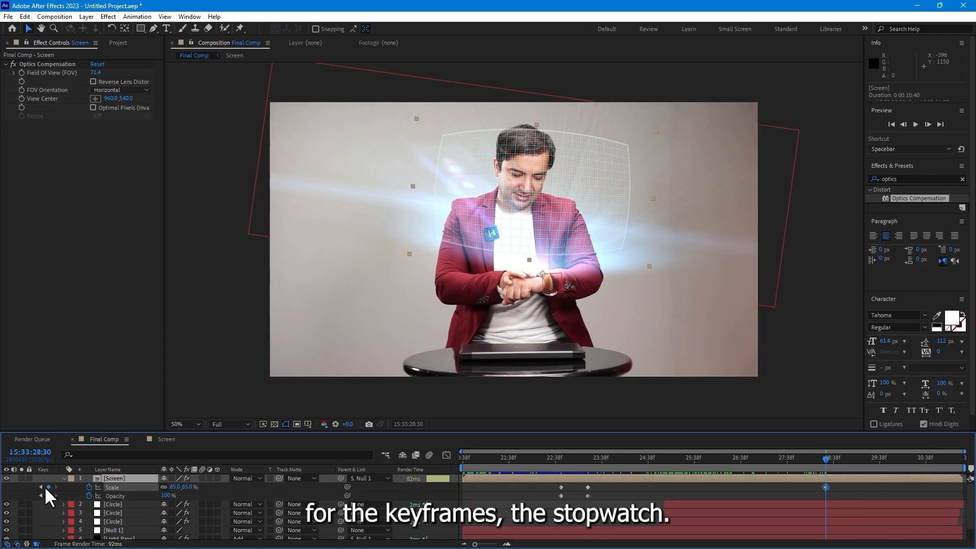
{"action": "left_click", "coordinate": [48, 496]}
{"action": "scroll", "coordinate": [128, 542], "scroll_direction": "down", "scroll_amount": 1}
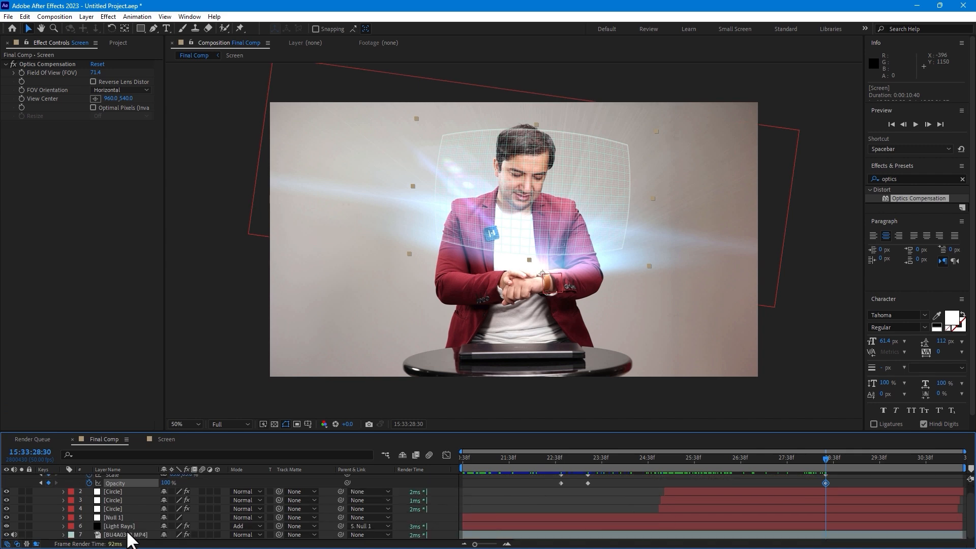
Step: Keyframe the Light Rays layer's Flare Brightness from 103 at 15:33:28:30 to 0 at 15:33:30:01
{"action": "left_click", "coordinate": [121, 525]}
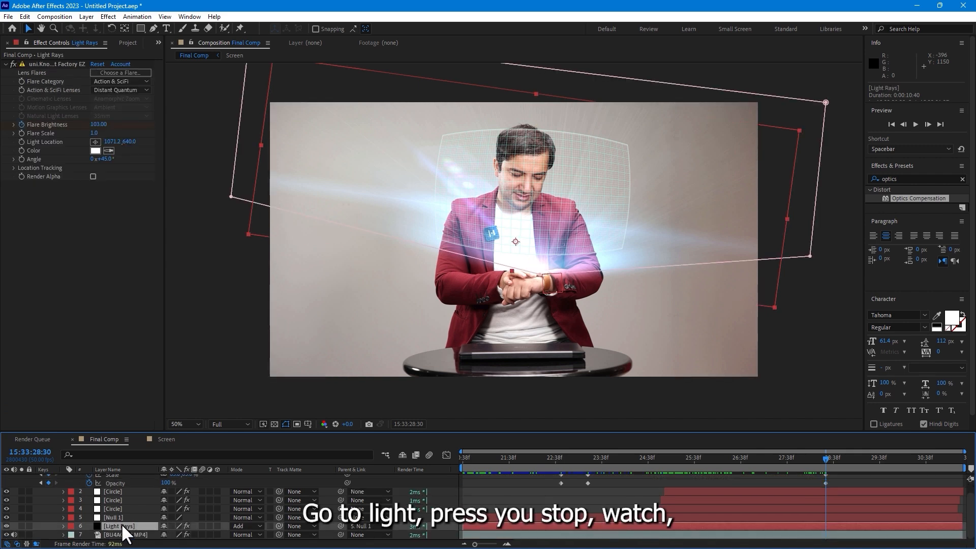
{"action": "key", "text": "u"}
{"action": "scroll", "coordinate": [58, 535], "scroll_direction": "down", "scroll_amount": 1}
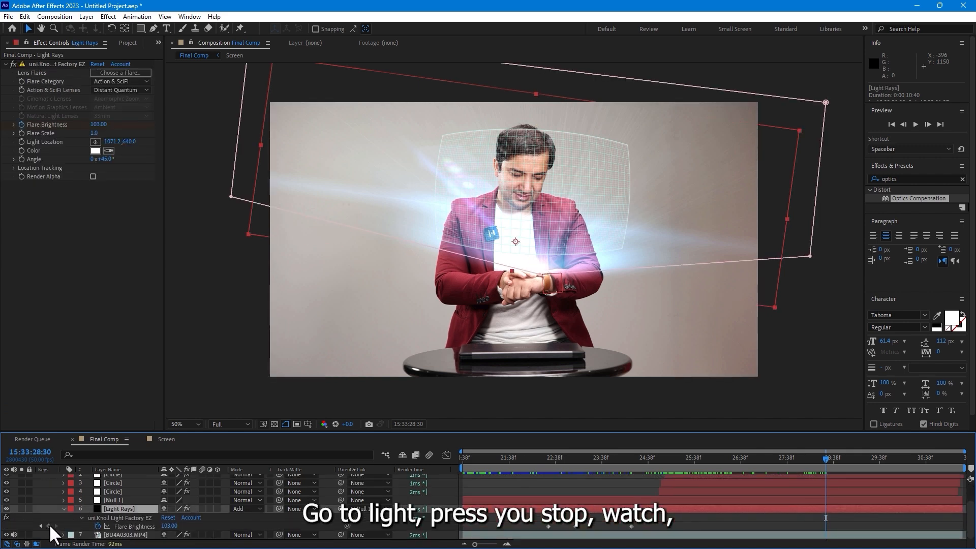
{"action": "left_click", "coordinate": [49, 526]}
{"action": "left_click_drag", "start_coordinate": [826, 457], "coordinate": [892, 460]}
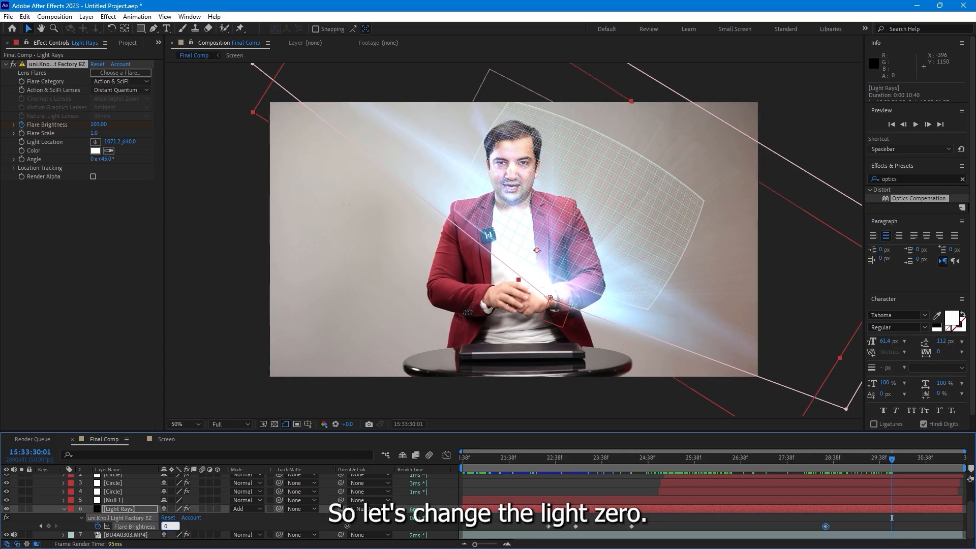
{"action": "type", "text": "0"}
{"action": "key", "text": "Return"}
Step: Set the Screen layer's Scale and Opacity to 0% at 15:33:30:01
{"action": "scroll", "coordinate": [117, 480], "scroll_direction": "up", "scroll_amount": 3}
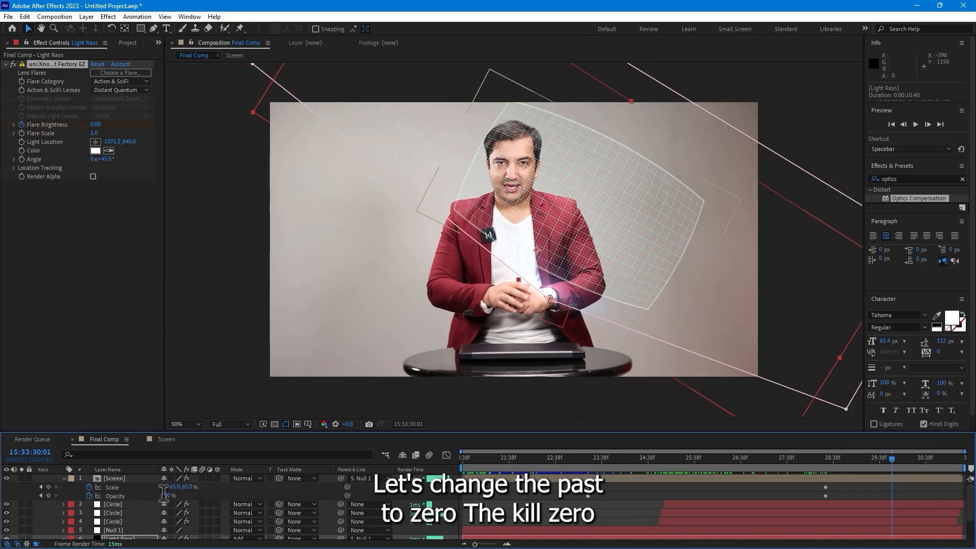
{"action": "type", "text": "0"}
{"action": "key", "text": "Return"}
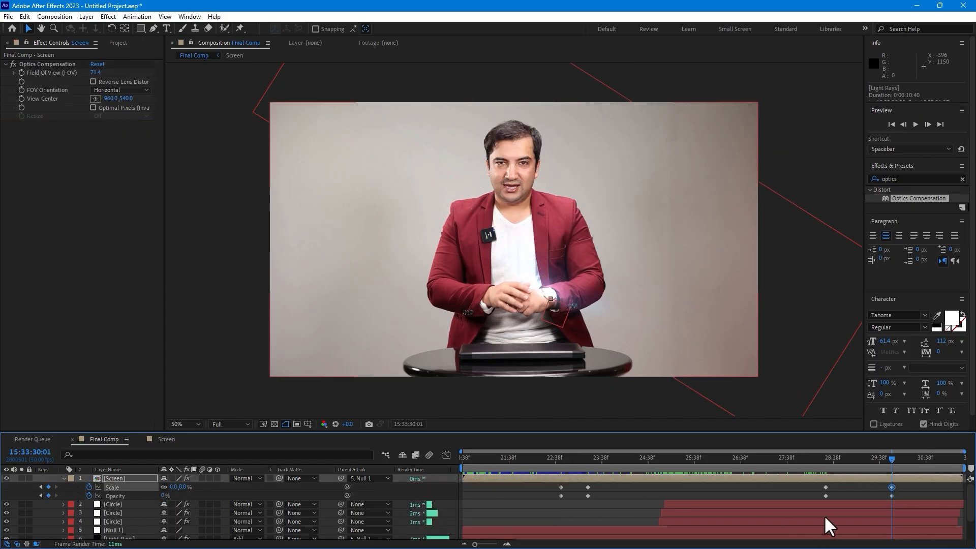
Step: Trim the Light Rays layer so it starts at 15:33:22:30 and ends at 15:33:30:01
{"action": "scroll", "coordinate": [825, 514], "scroll_direction": "down", "scroll_amount": 3}
{"action": "left_click", "coordinate": [122, 509]}
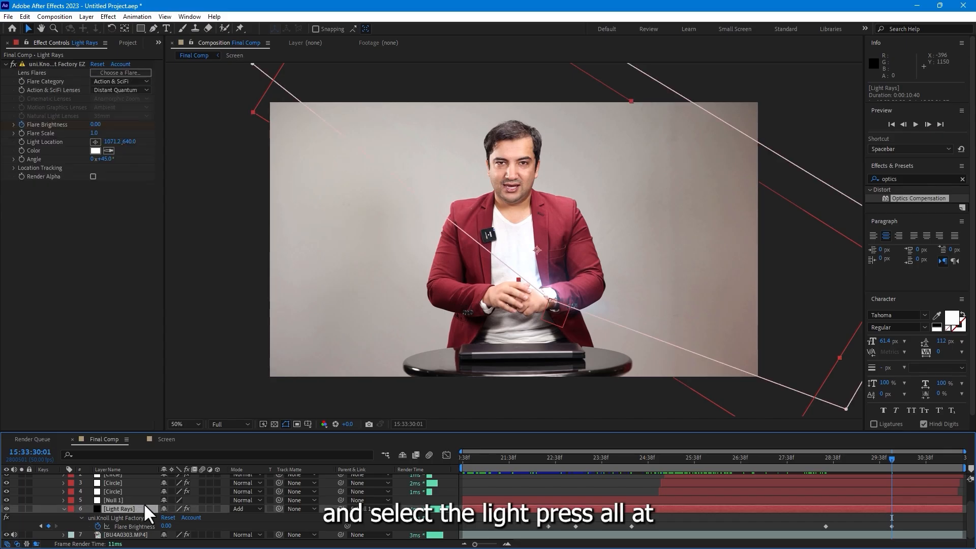
{"action": "key", "text": "alt+bracketright"}
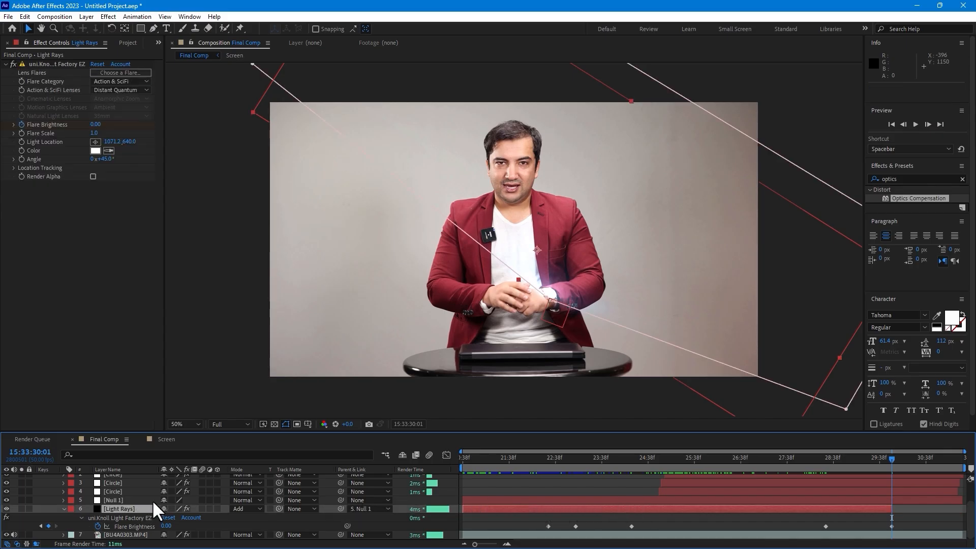
{"action": "left_click_drag", "start_coordinate": [538, 458], "coordinate": [547, 456]}
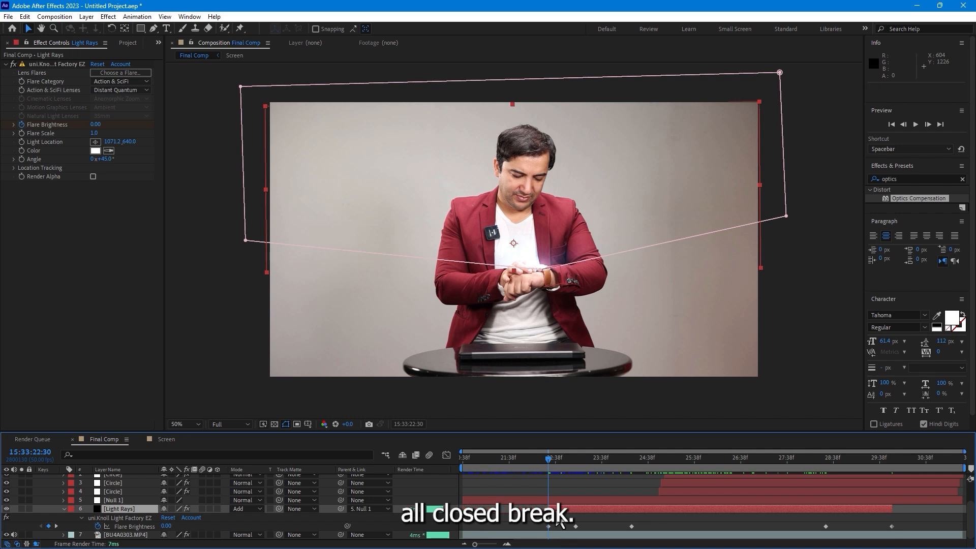
Step: Play a preview of the finished Final Comp from its beginning at 15:33:20:38
{"action": "left_click", "coordinate": [166, 439]}
{"action": "left_click", "coordinate": [97, 440]}
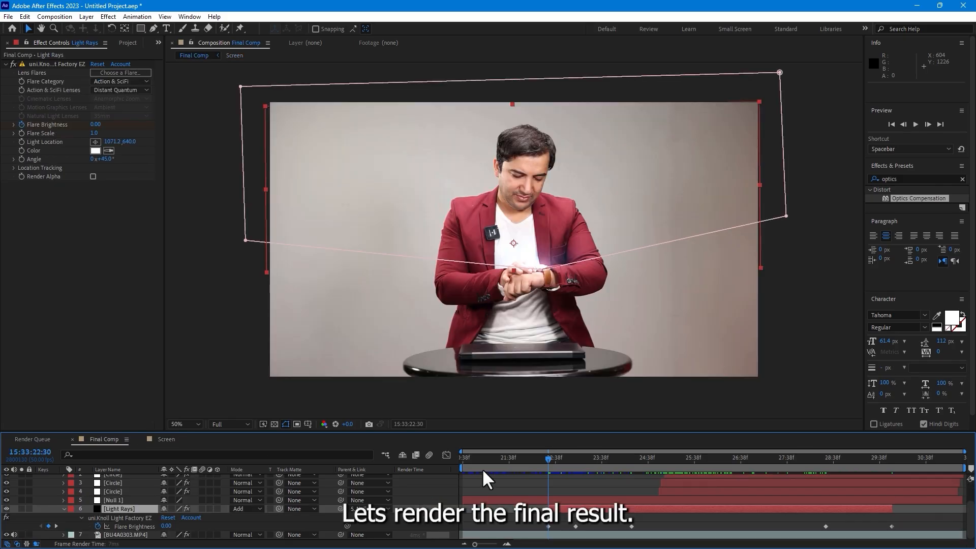
{"action": "left_click", "coordinate": [461, 463]}
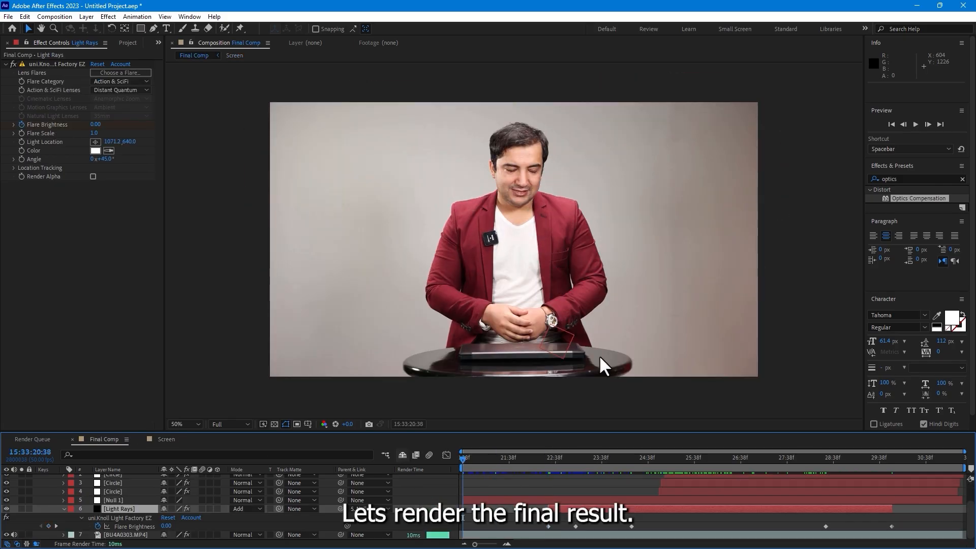
{"action": "left_click", "coordinate": [917, 125]}
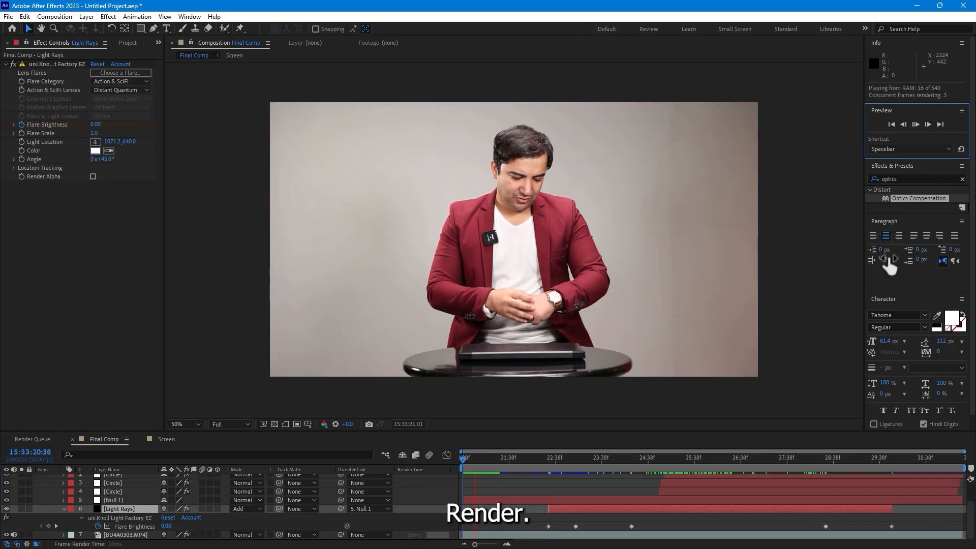